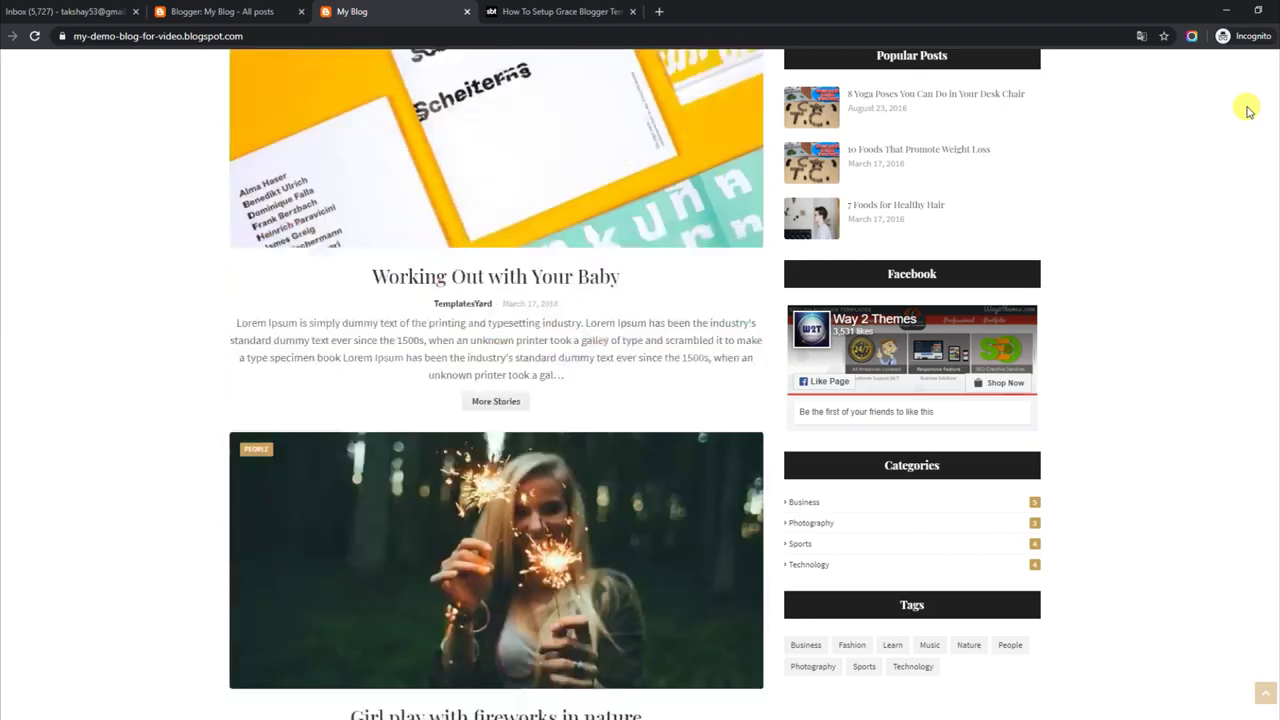
Look over the demo blog's homepage, from the post feed and footer back up to the header
scroll(1247, 110, down, 5)
scroll(640, 400, up, 10)
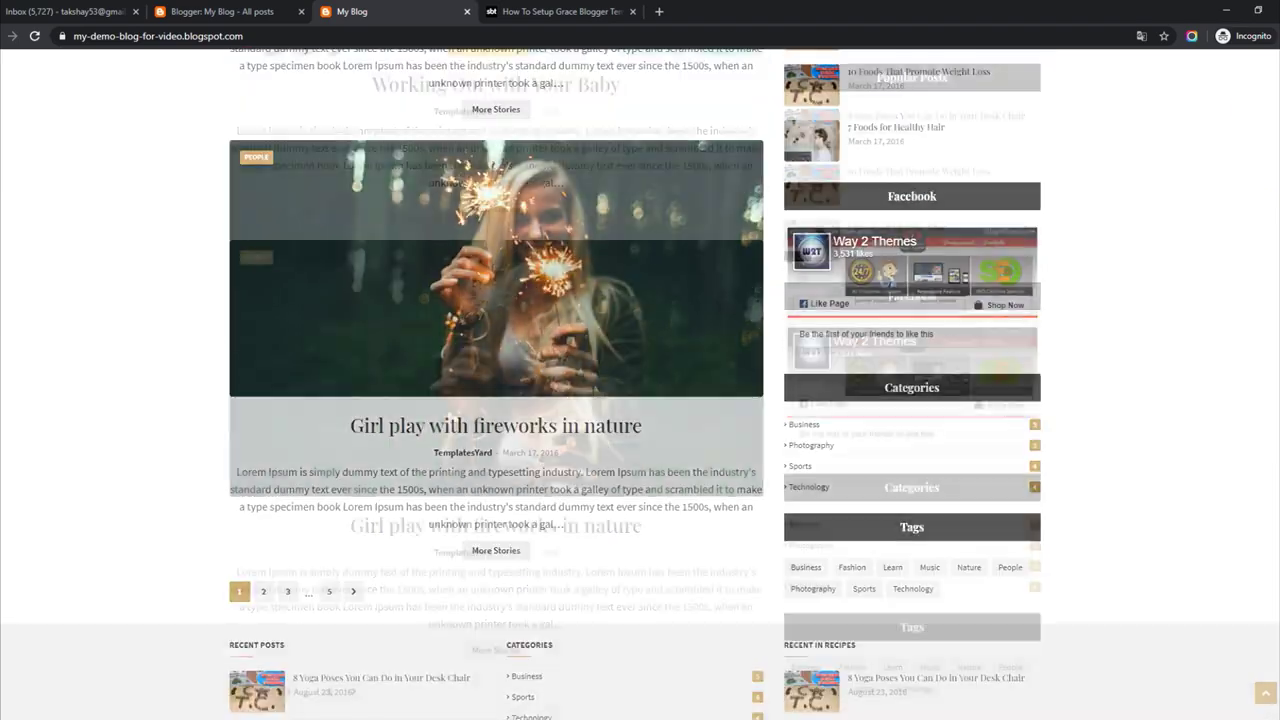
scroll(1277, 210, up, 15)
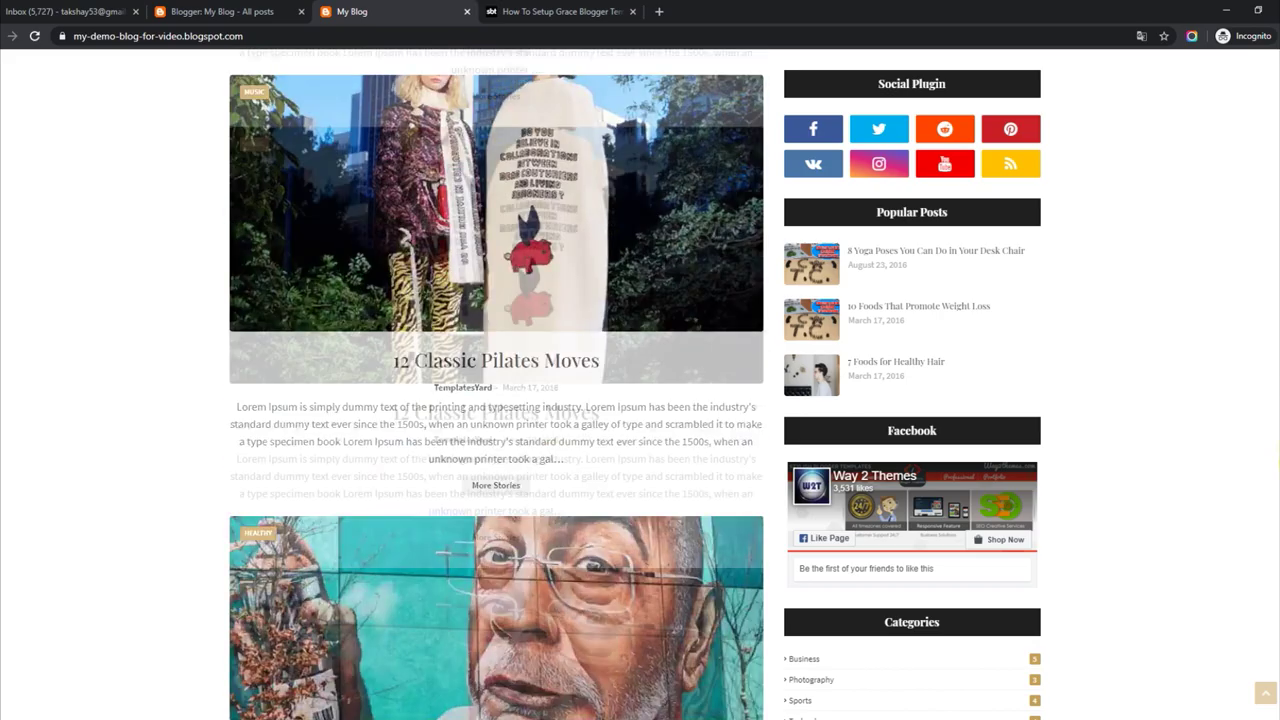
scroll(1277, 210, up, 8)
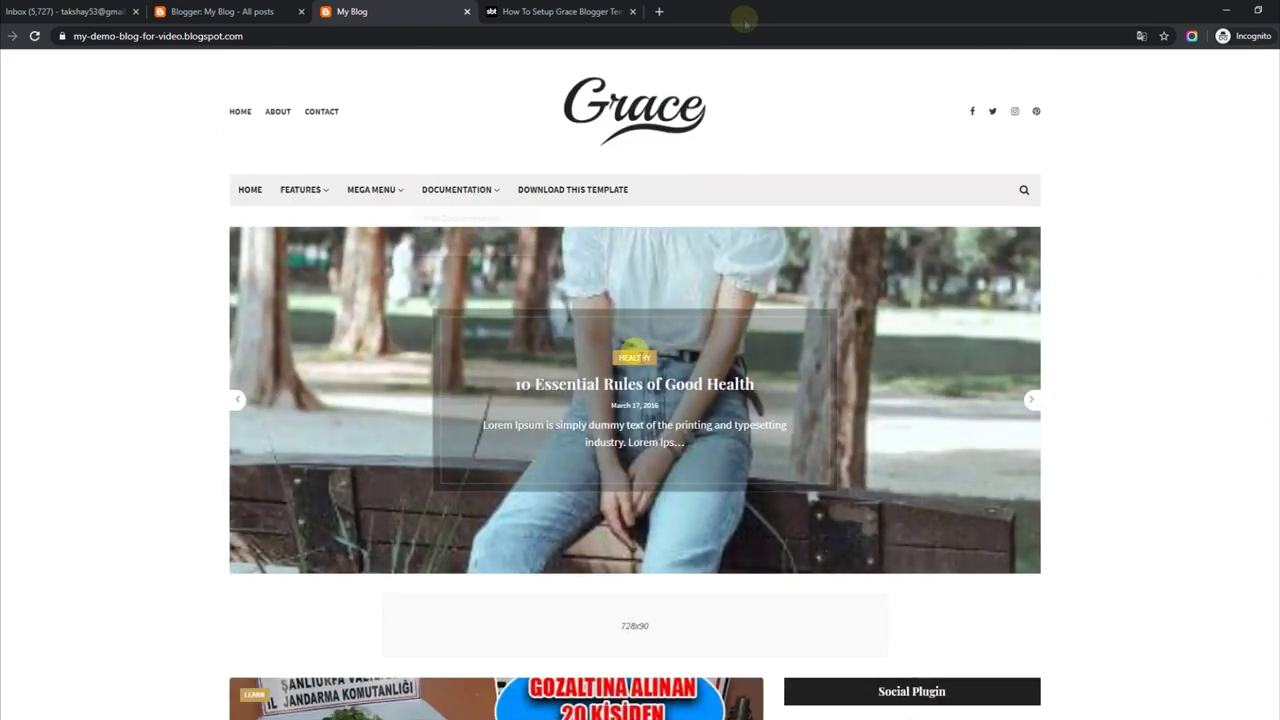
Read the Top Navigation / Footer Menu section of the Grace template setup guide
click(614, 10)
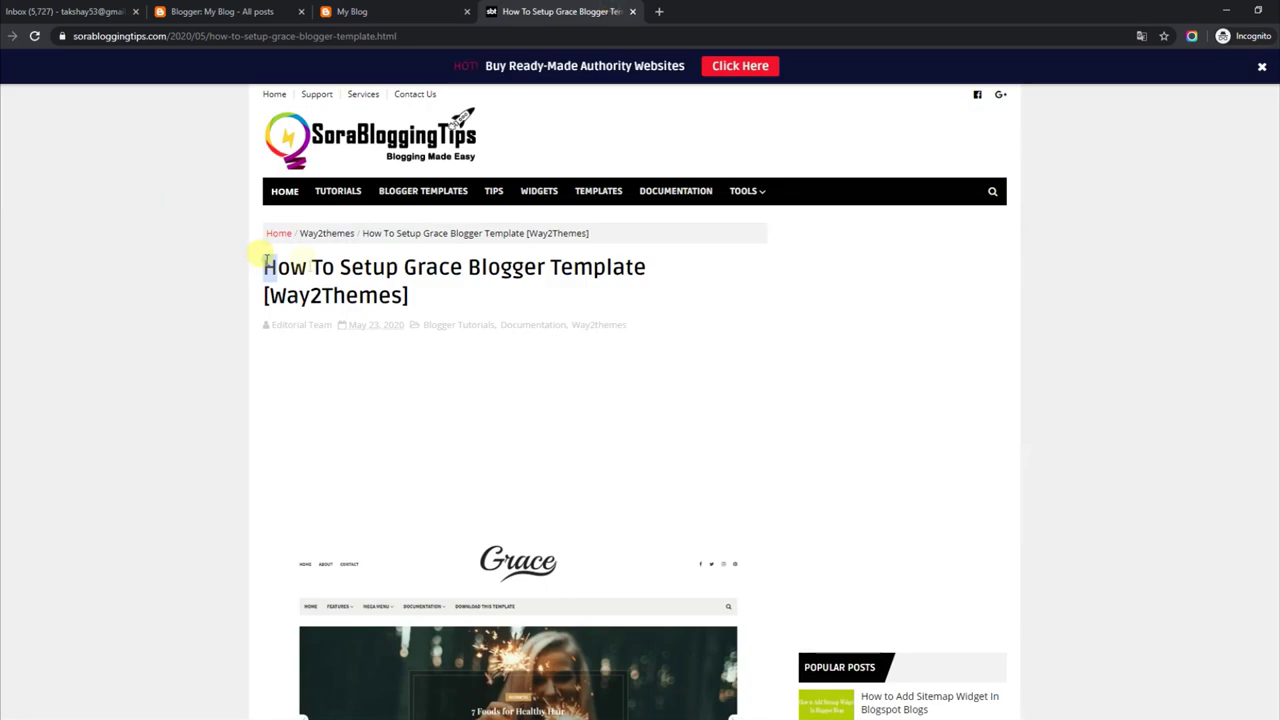
drag(266, 258, 422, 305)
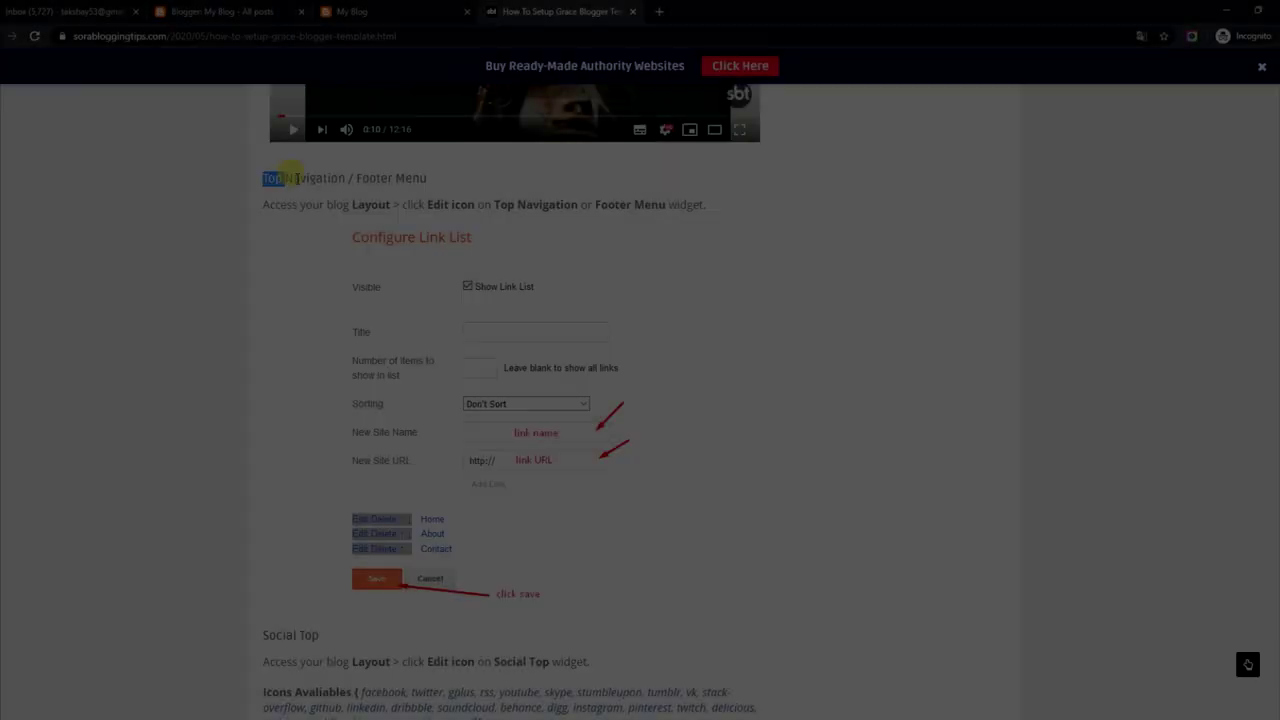
drag(292, 176, 400, 178)
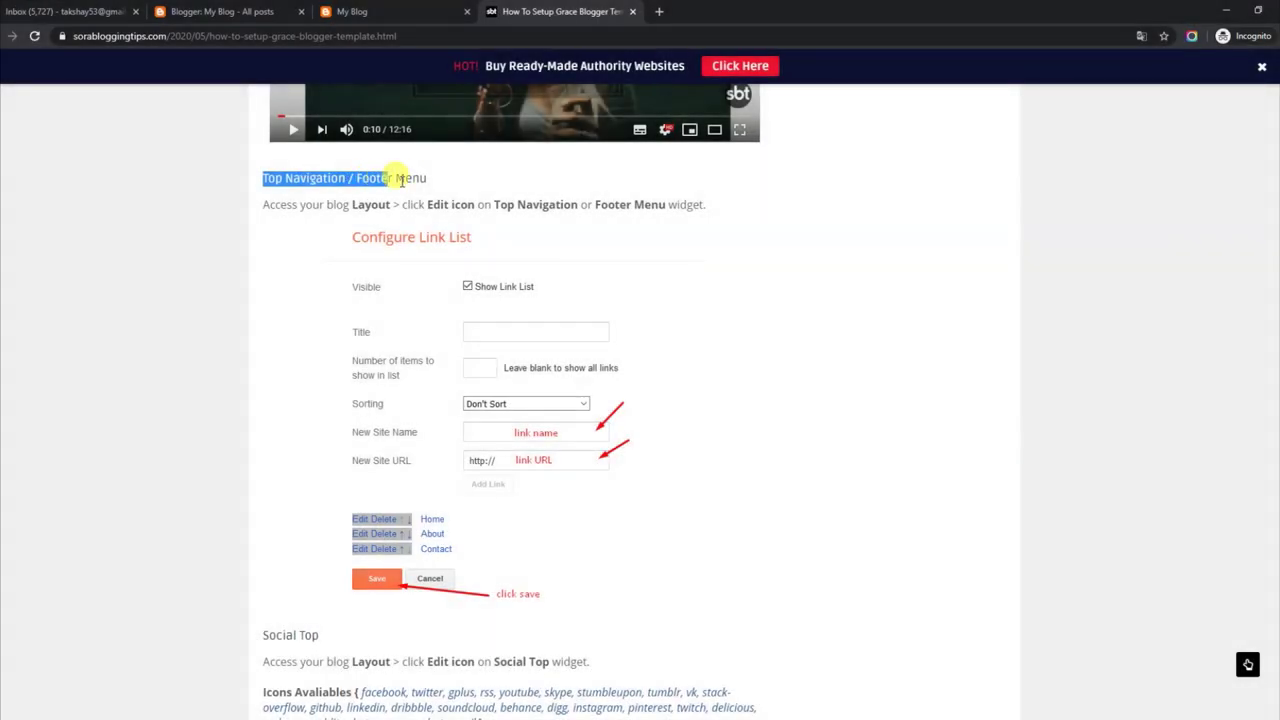
drag(266, 203, 693, 203)
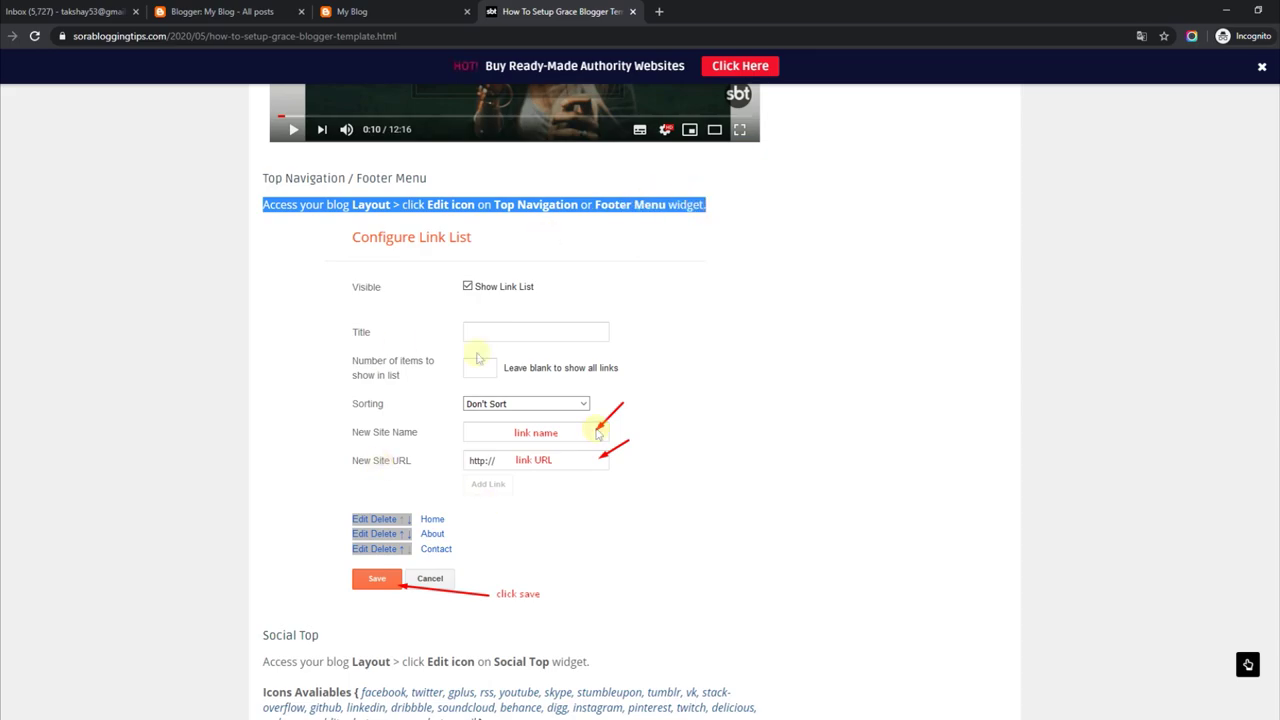
Check the top links on the live blog, and open the Top Navigation link list from Blogger's layout page
click(381, 11)
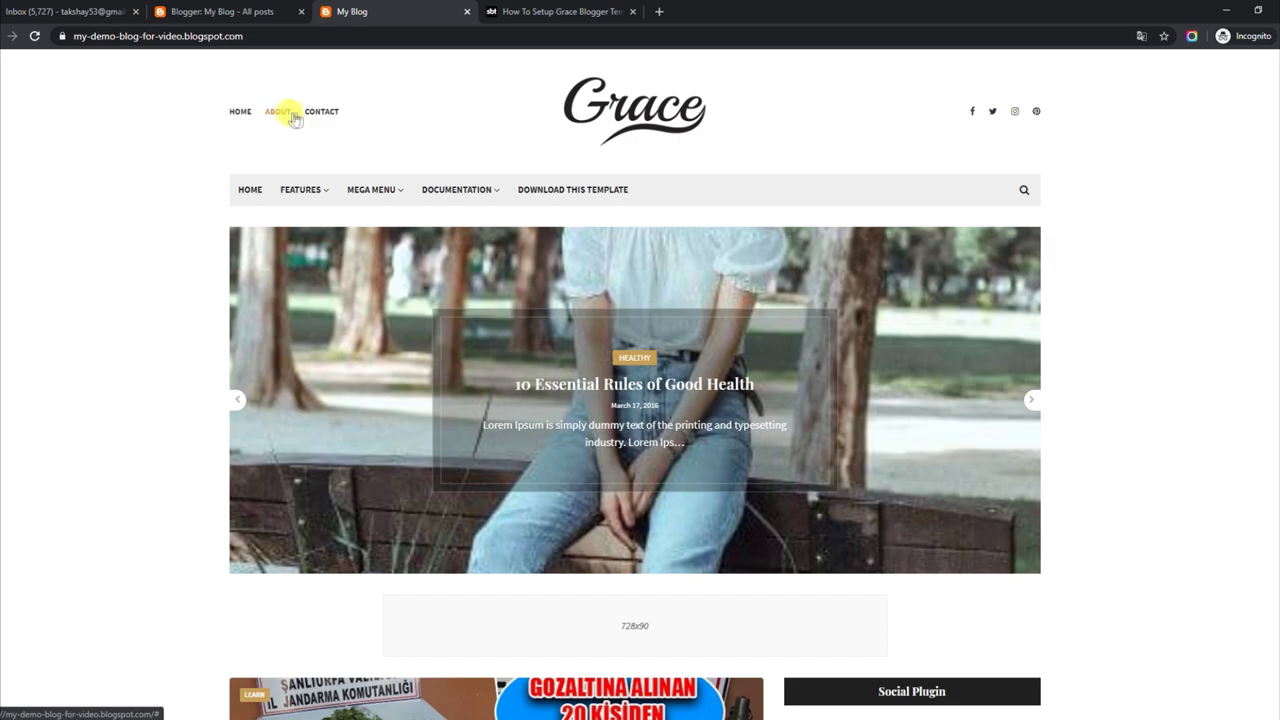
click(257, 11)
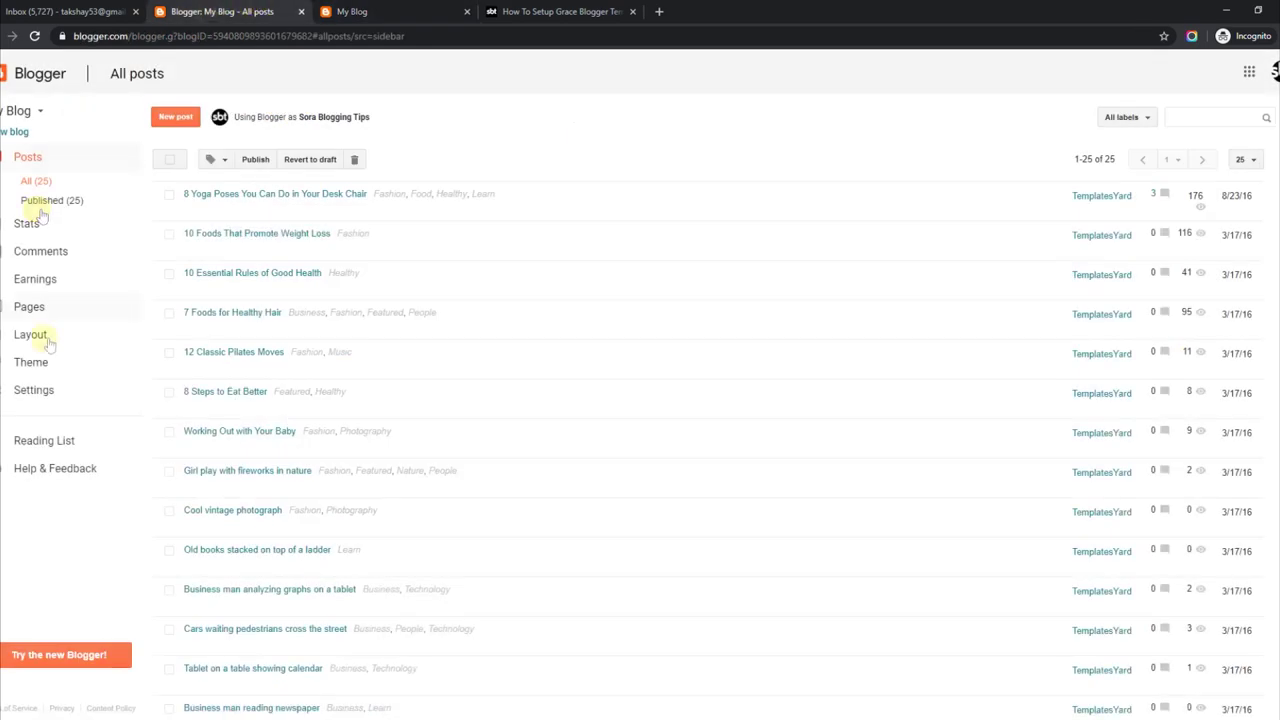
click(52, 335)
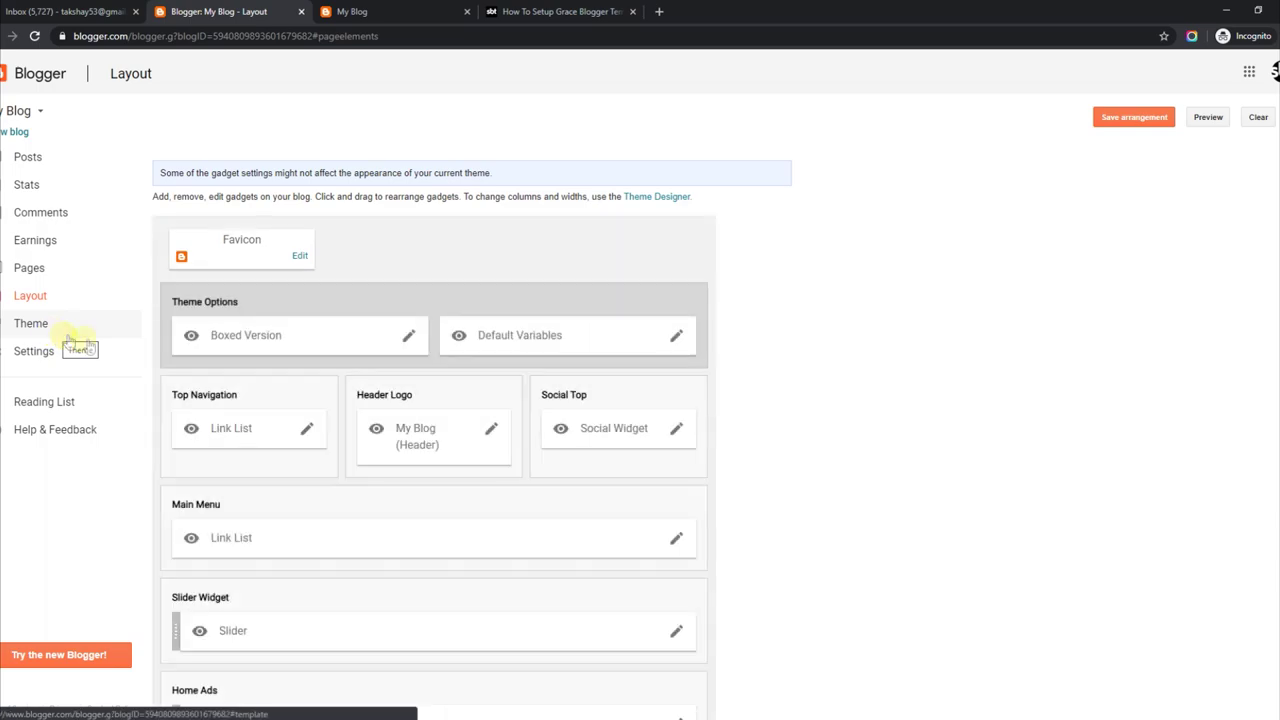
click(307, 428)
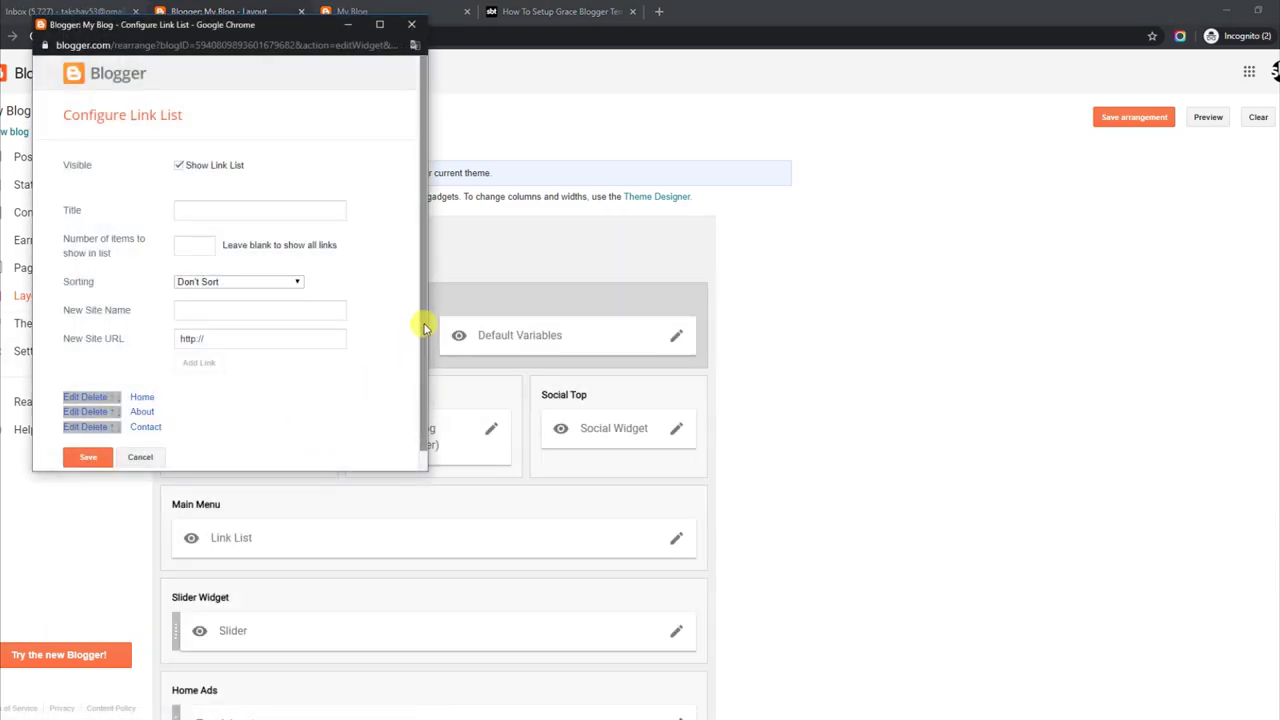
Open the Home, About and Contact entries for editing, and save the Top Navigation link list
scroll(420, 320, down, 1)
click(64, 378)
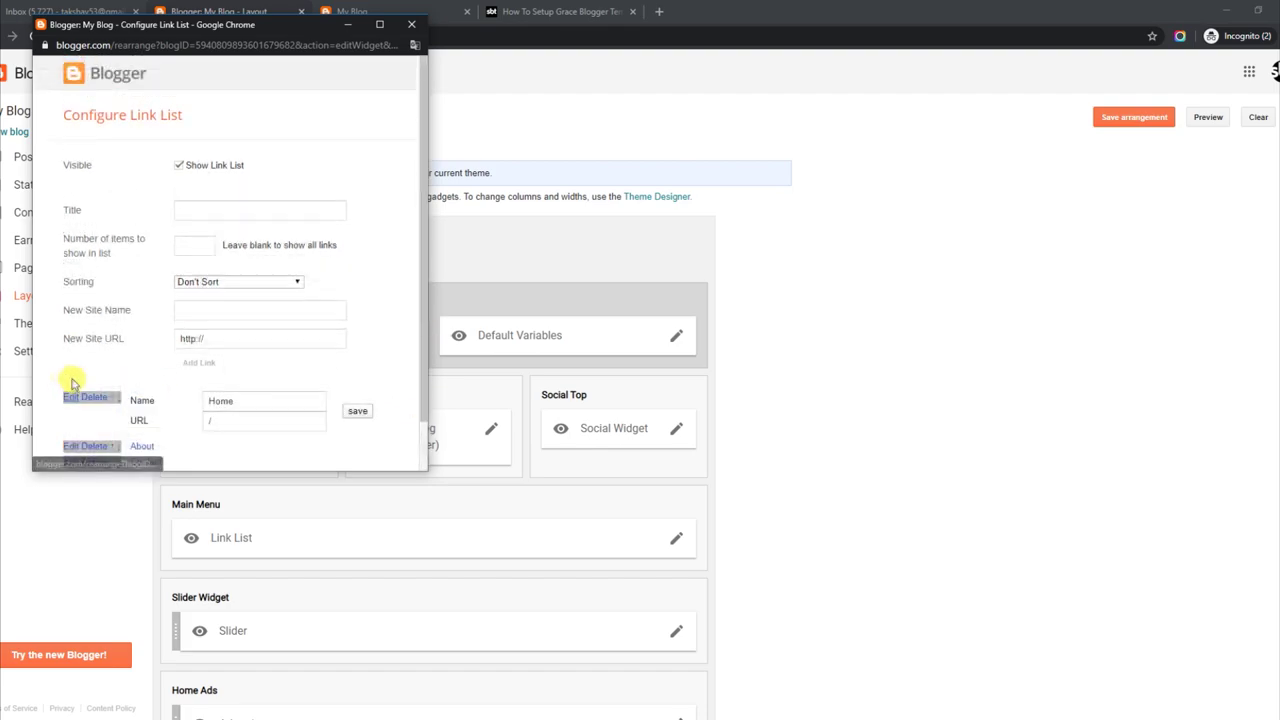
scroll(418, 360, down, 1)
click(240, 346)
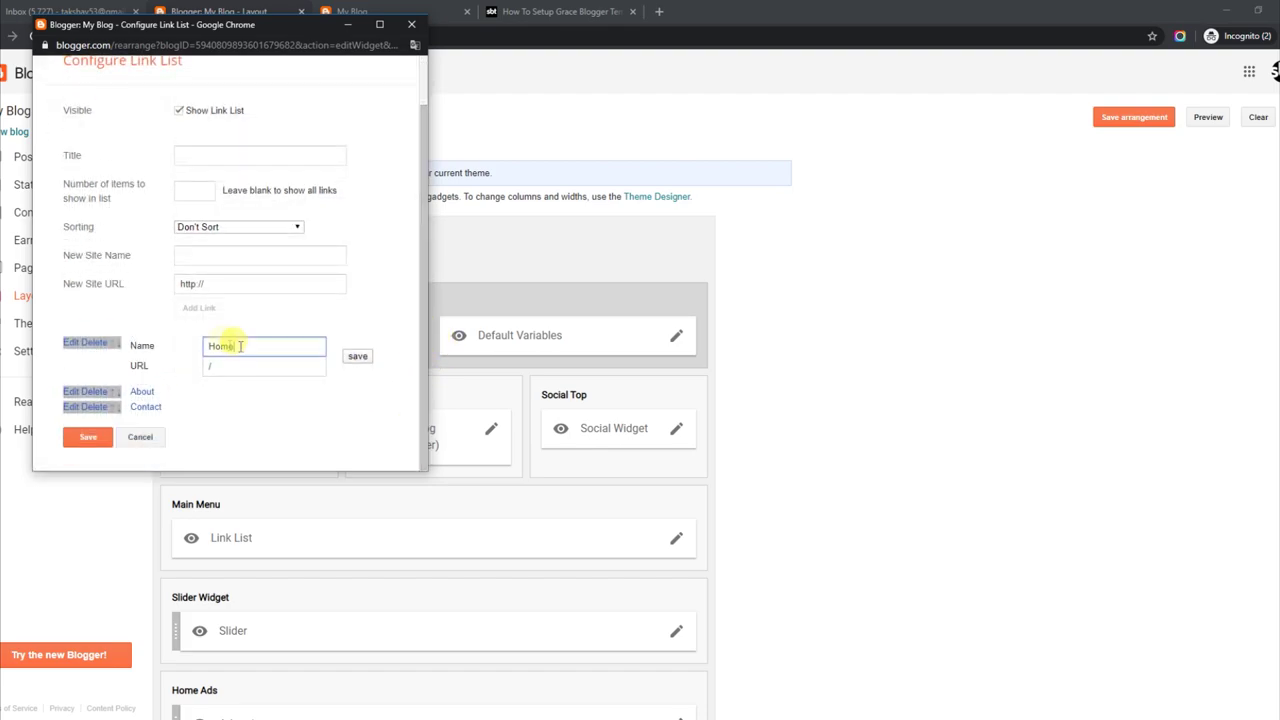
click(78, 392)
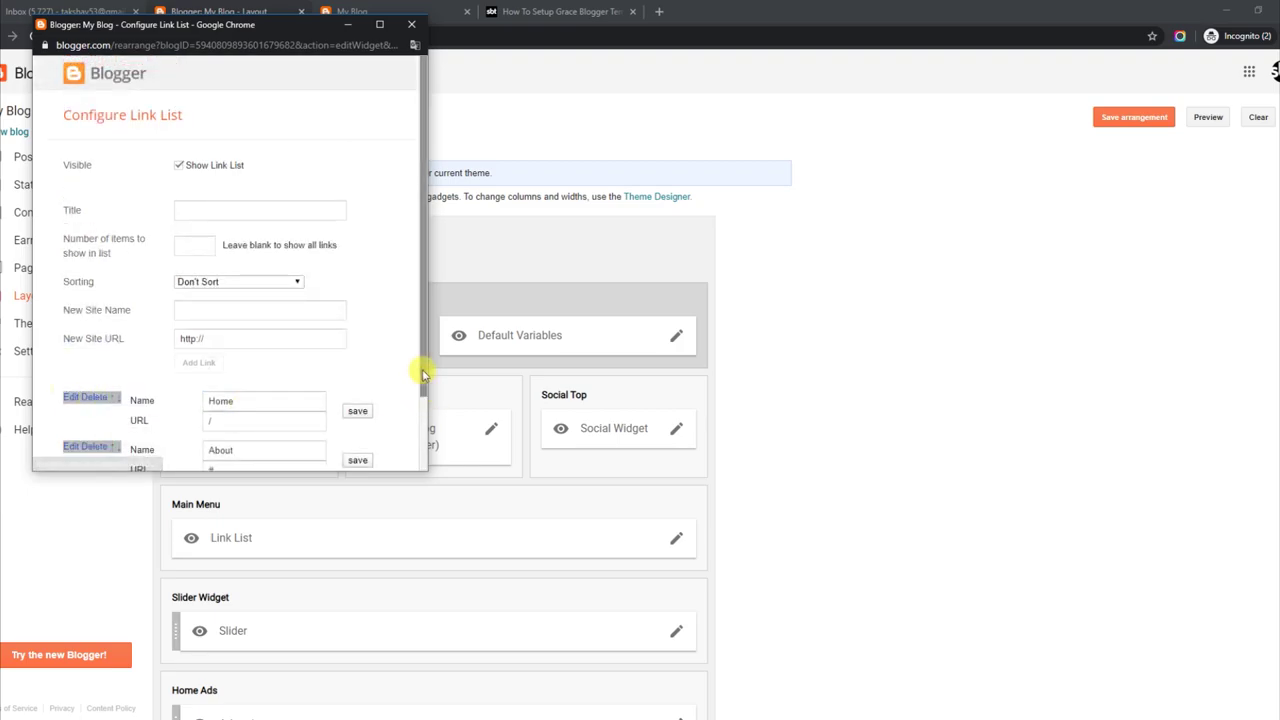
scroll(423, 366, down, 2)
drag(249, 360, 175, 385)
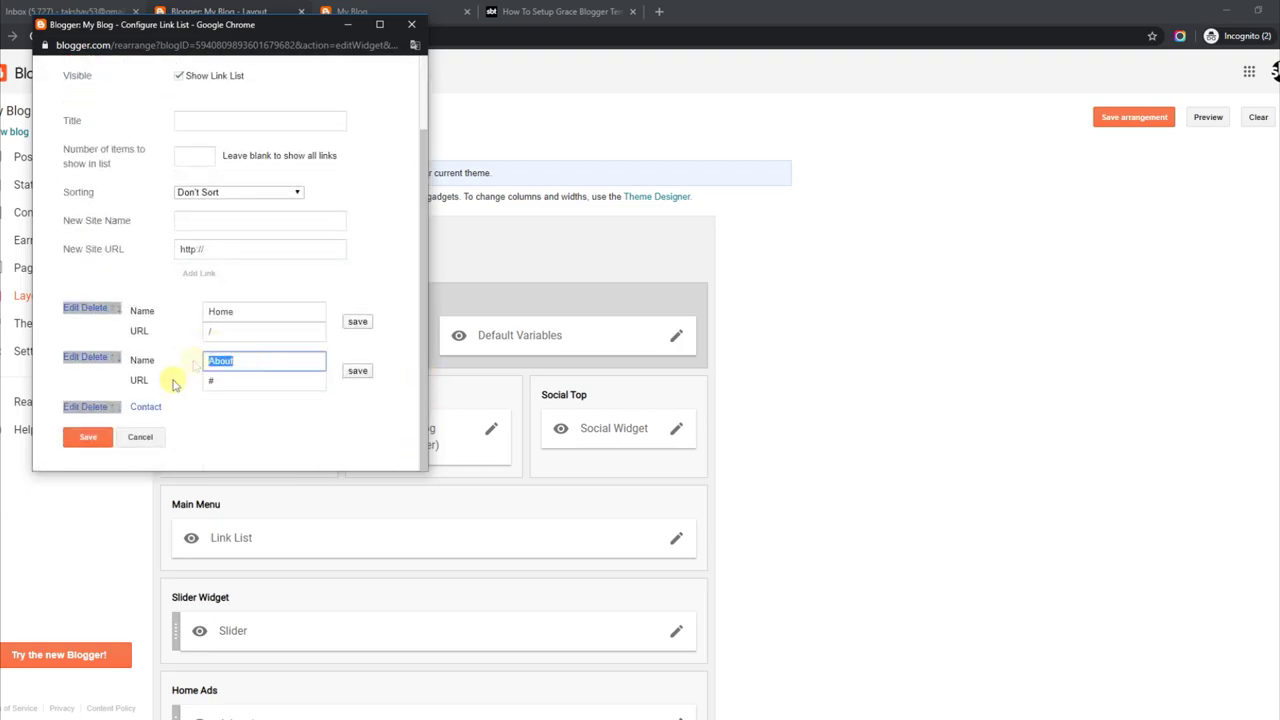
click(71, 412)
scroll(420, 354, down, 3)
drag(250, 375, 166, 371)
click(88, 437)
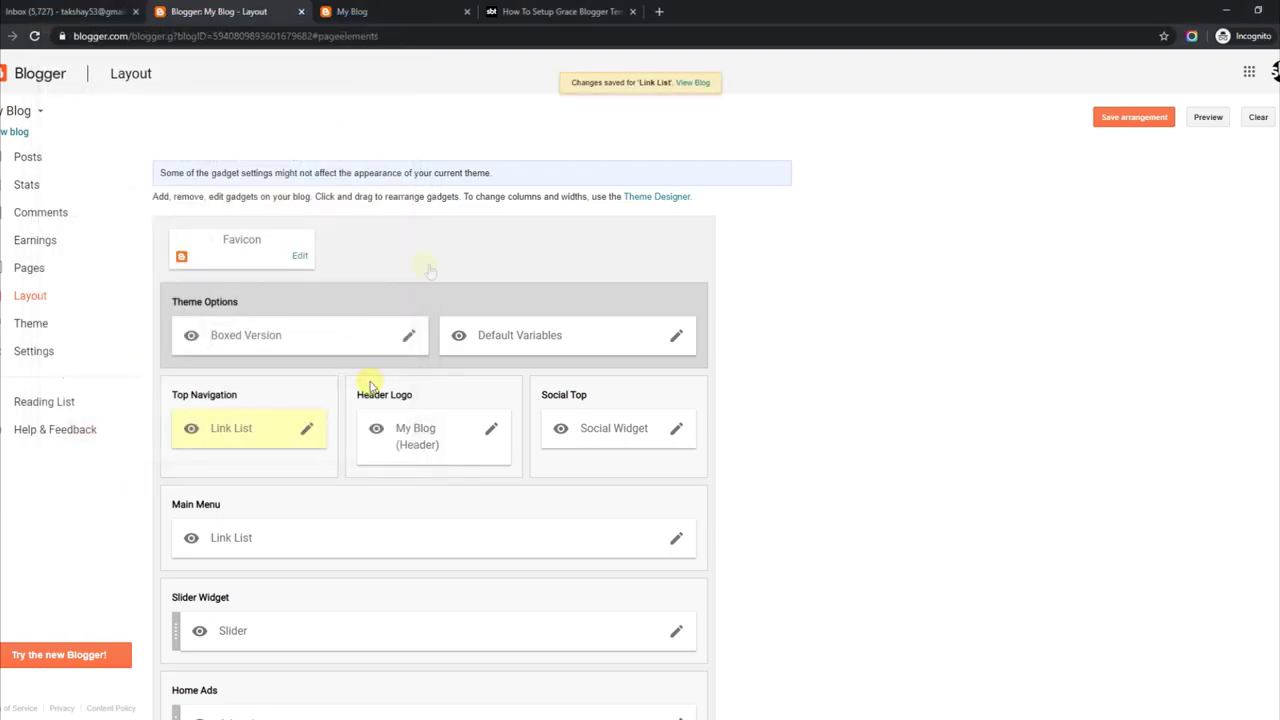
Read the Social Top section of the setup guide, including the available icon names
click(408, 18)
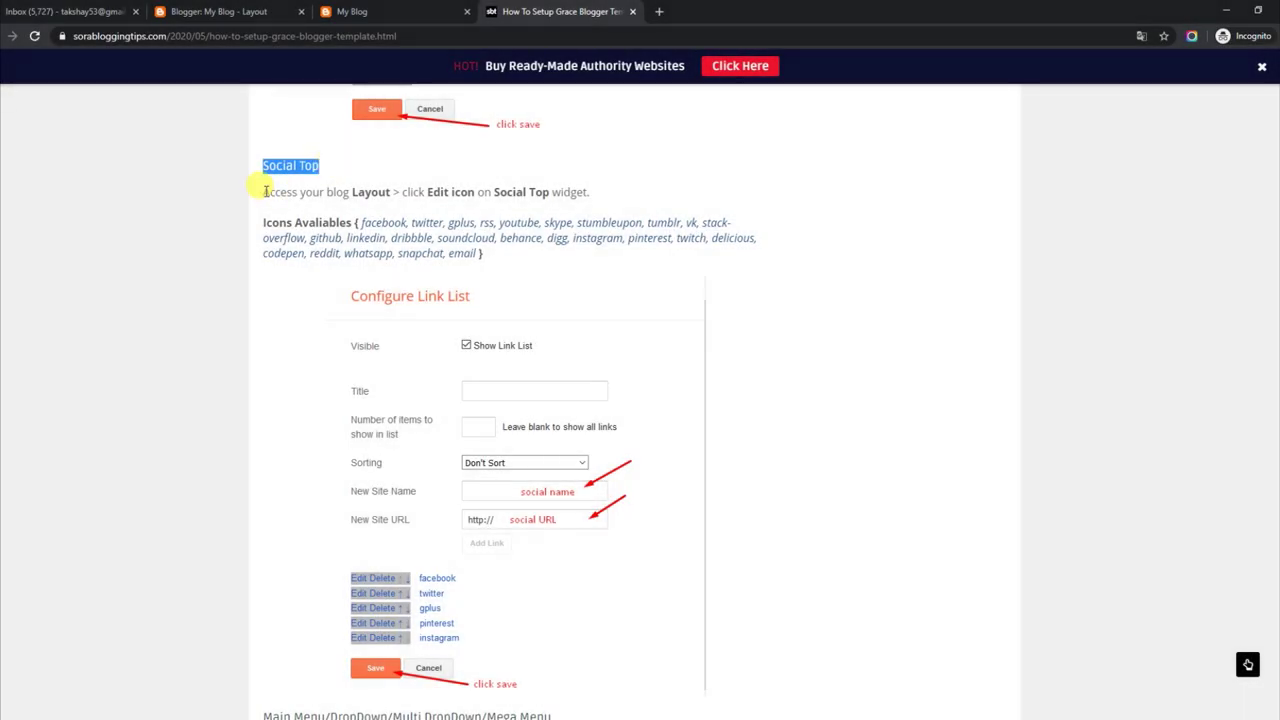
drag(264, 191, 602, 196)
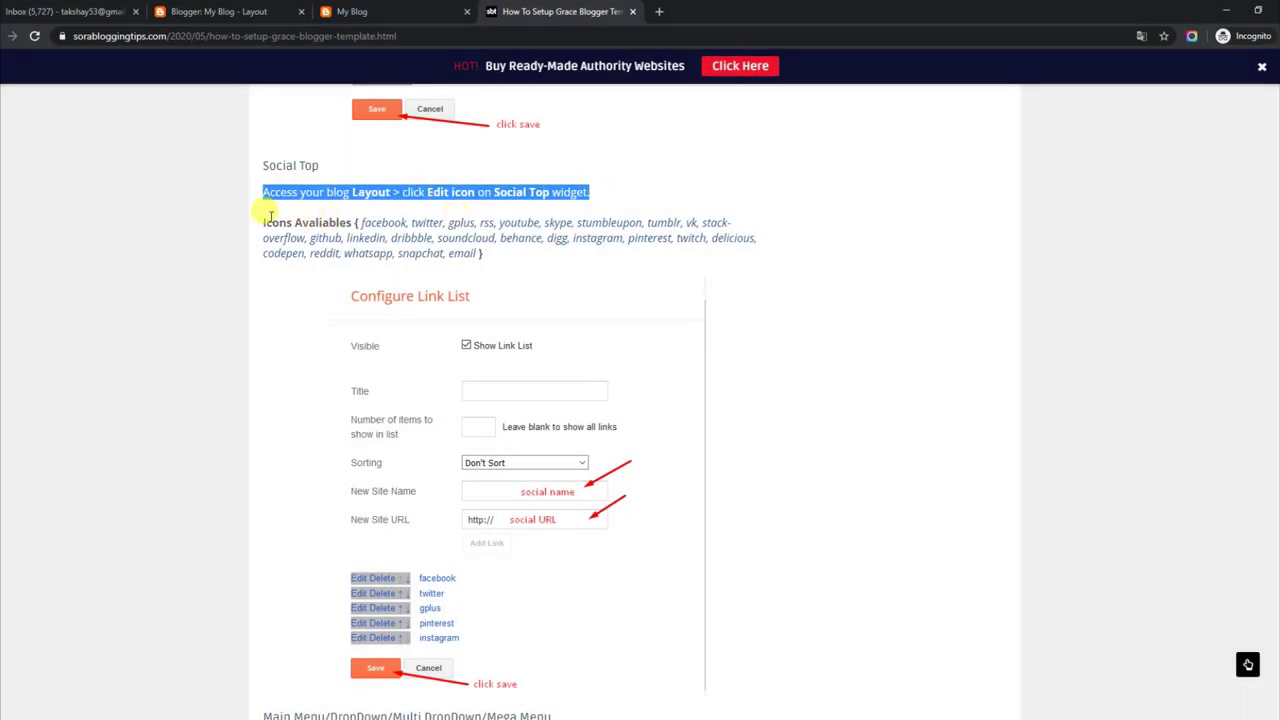
drag(264, 218, 507, 271)
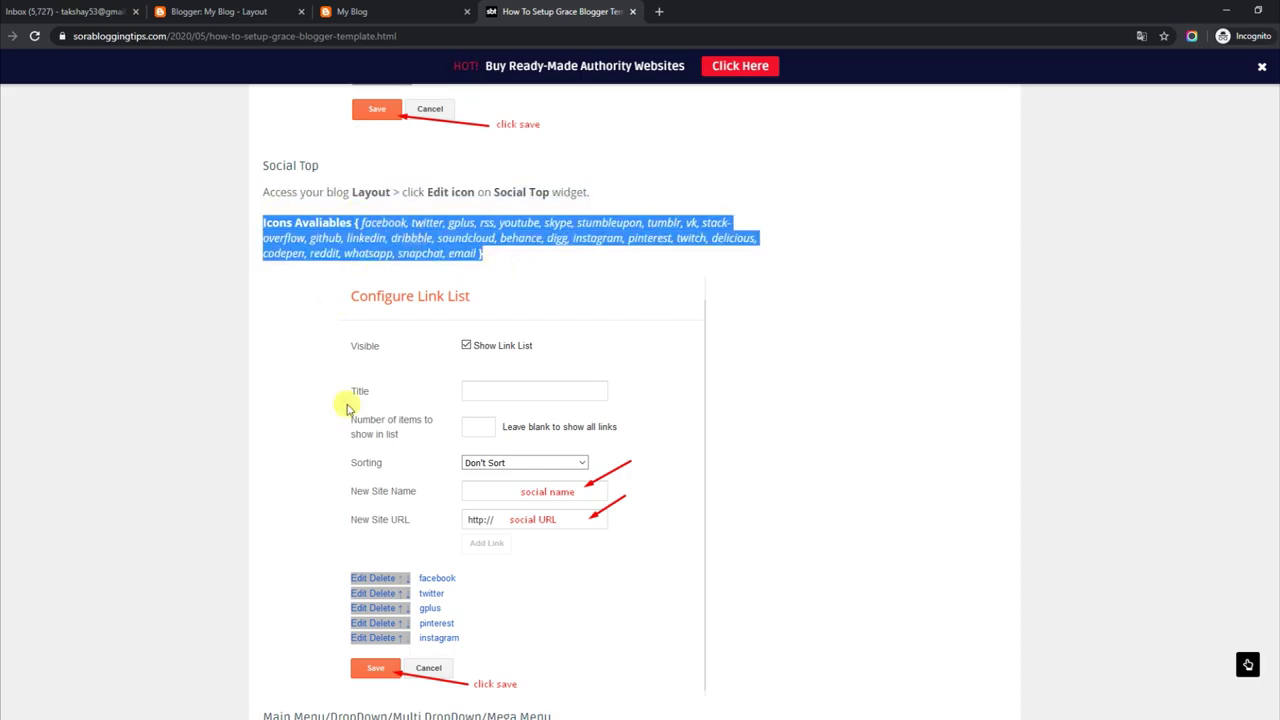
Check the header's social icons on the live blog, and open the Social Top widget's settings in the Blogger layout
click(443, 8)
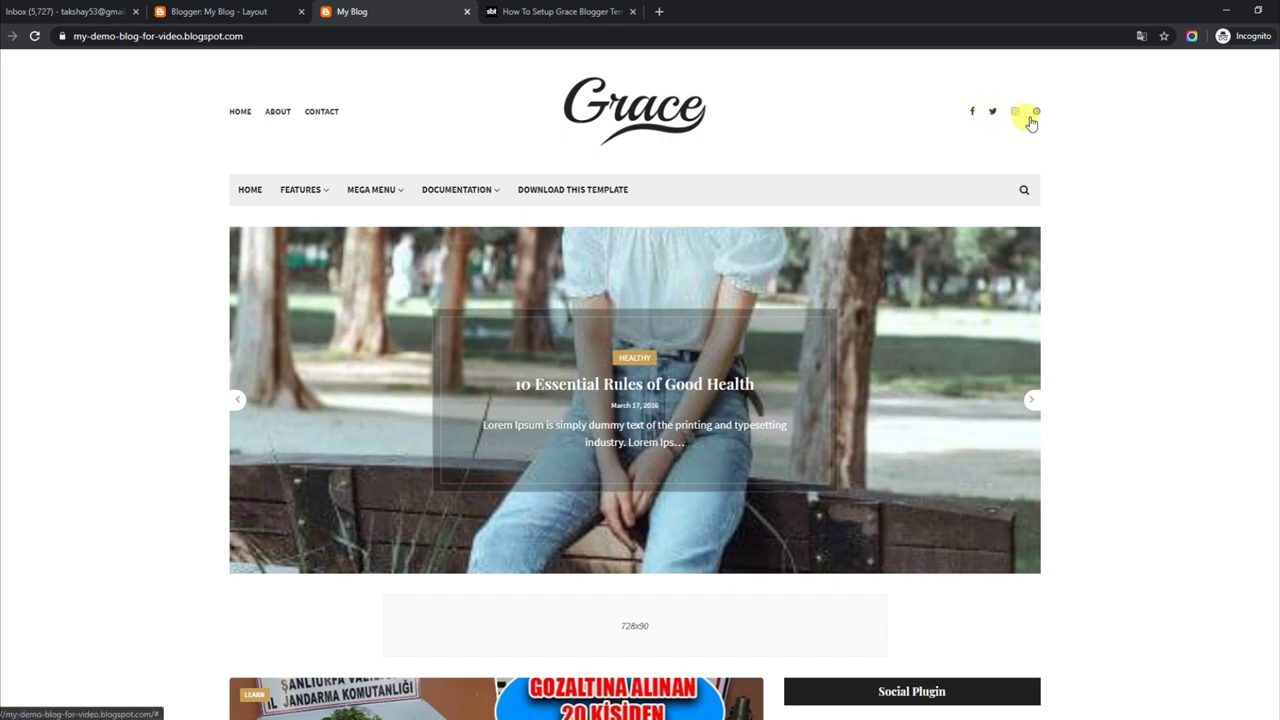
click(284, 9)
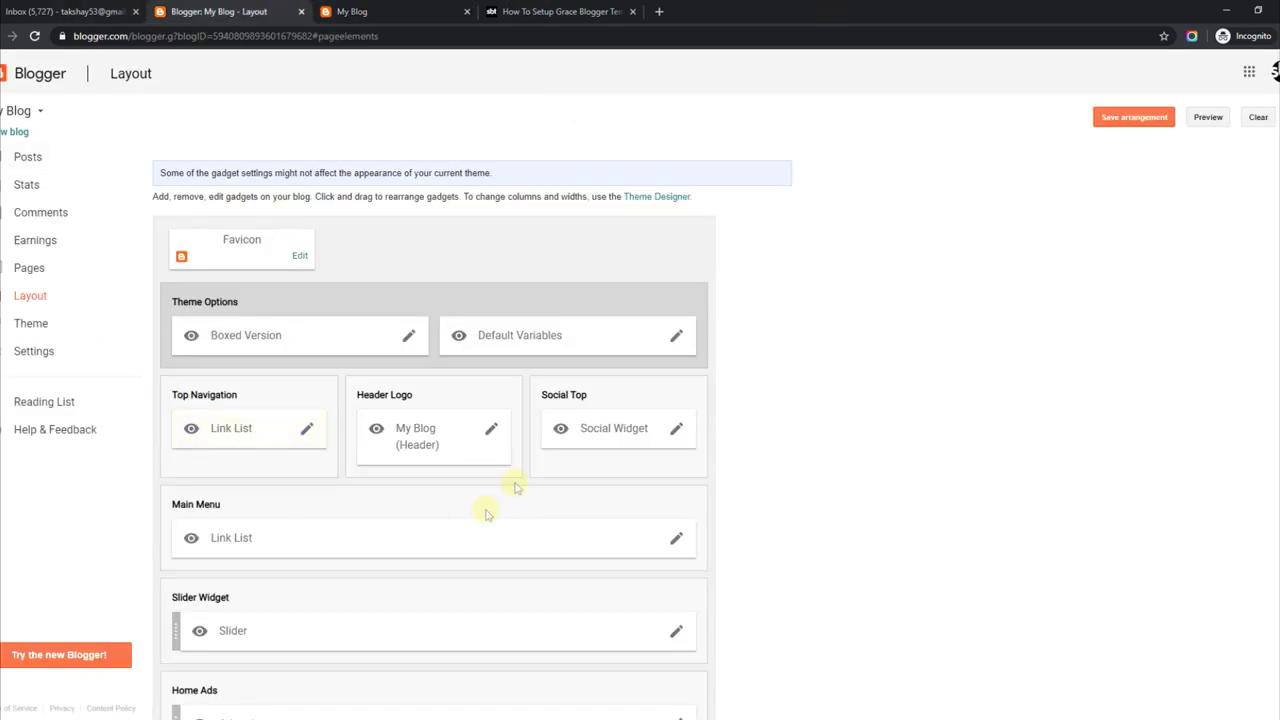
click(676, 428)
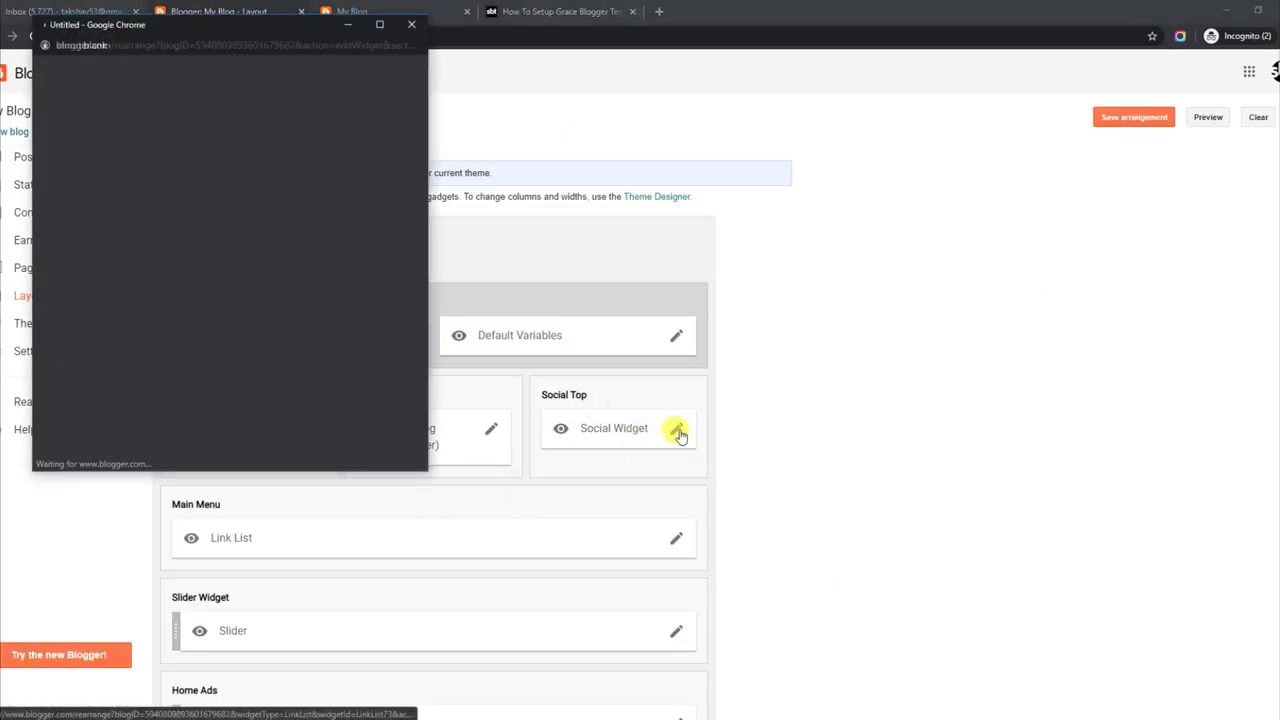
Open the facebook, twitter, instagram and pinterest entries for editing, and save the Social Top widget
click(71, 397)
scroll(420, 345, down, 1)
drag(207, 352, 322, 352)
click(64, 379)
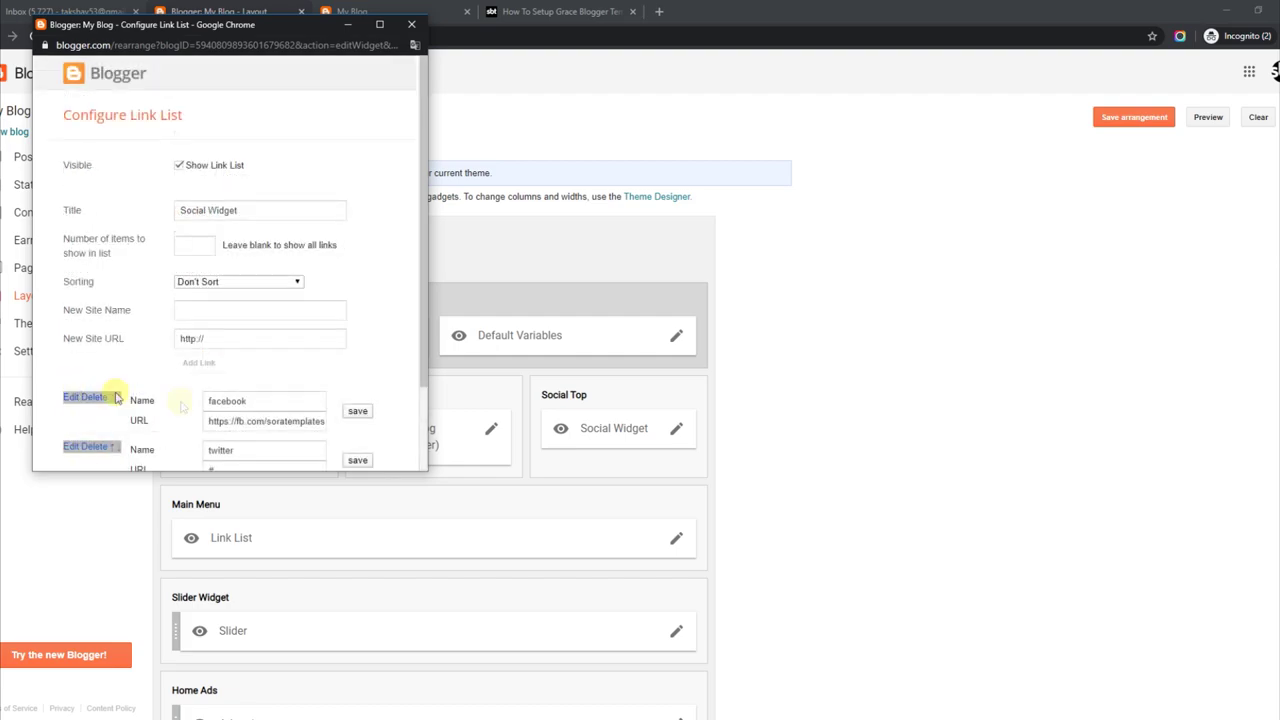
scroll(418, 360, down, 2)
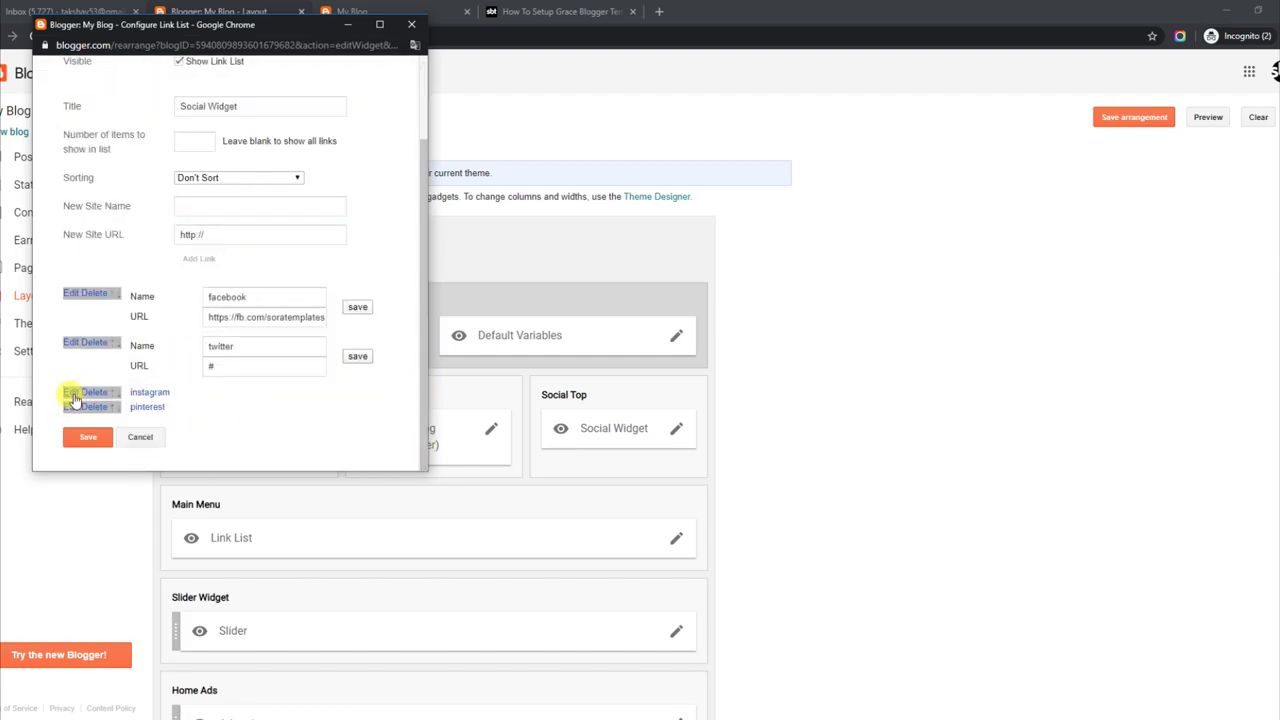
click(74, 399)
scroll(423, 340, down, 2)
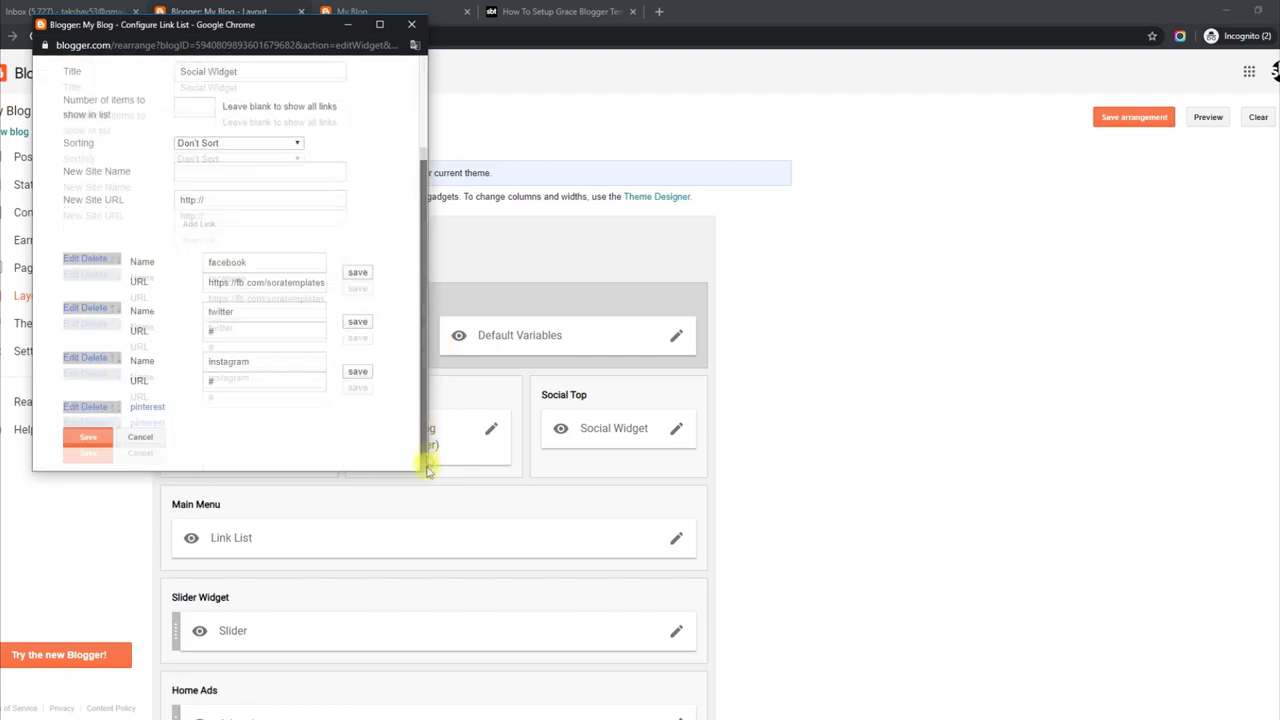
click(90, 406)
scroll(423, 320, down, 2)
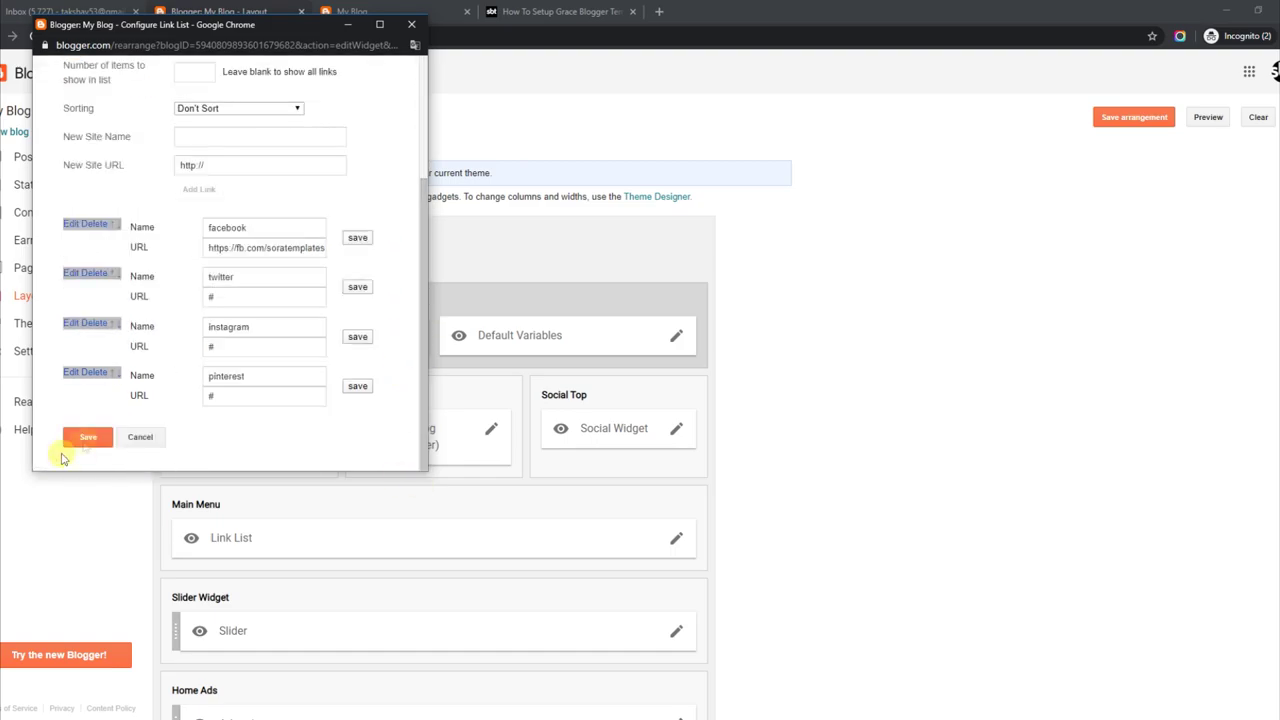
click(88, 438)
Read the setup guide's Main Menu section covering normal links, underscore sub links, and label, recent and random mega menu shortcodes
click(418, 18)
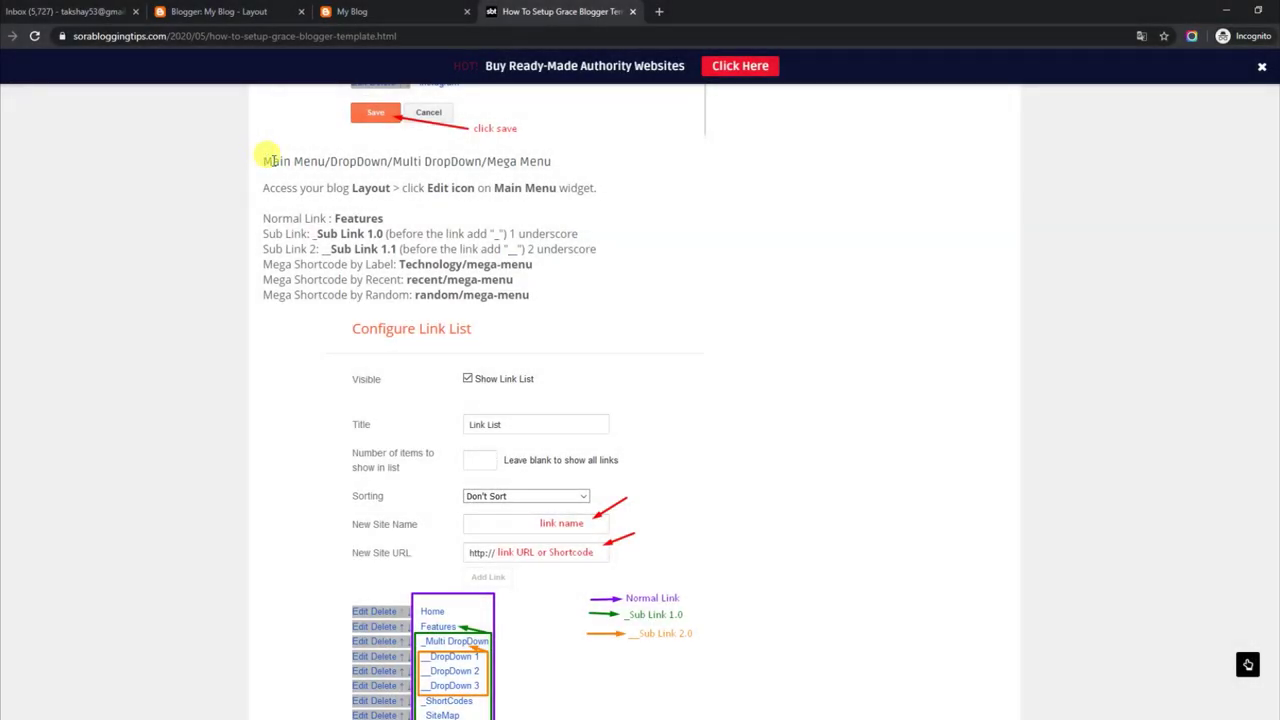
drag(271, 160, 493, 160)
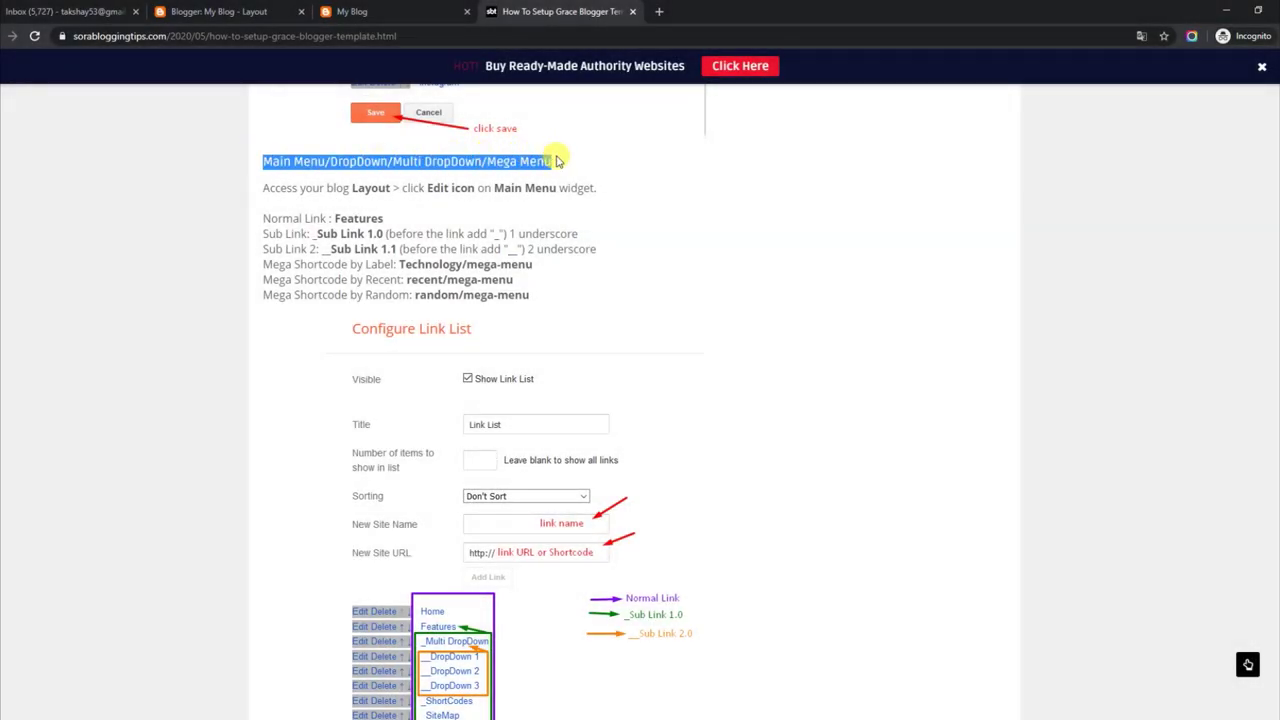
drag(267, 187, 549, 186)
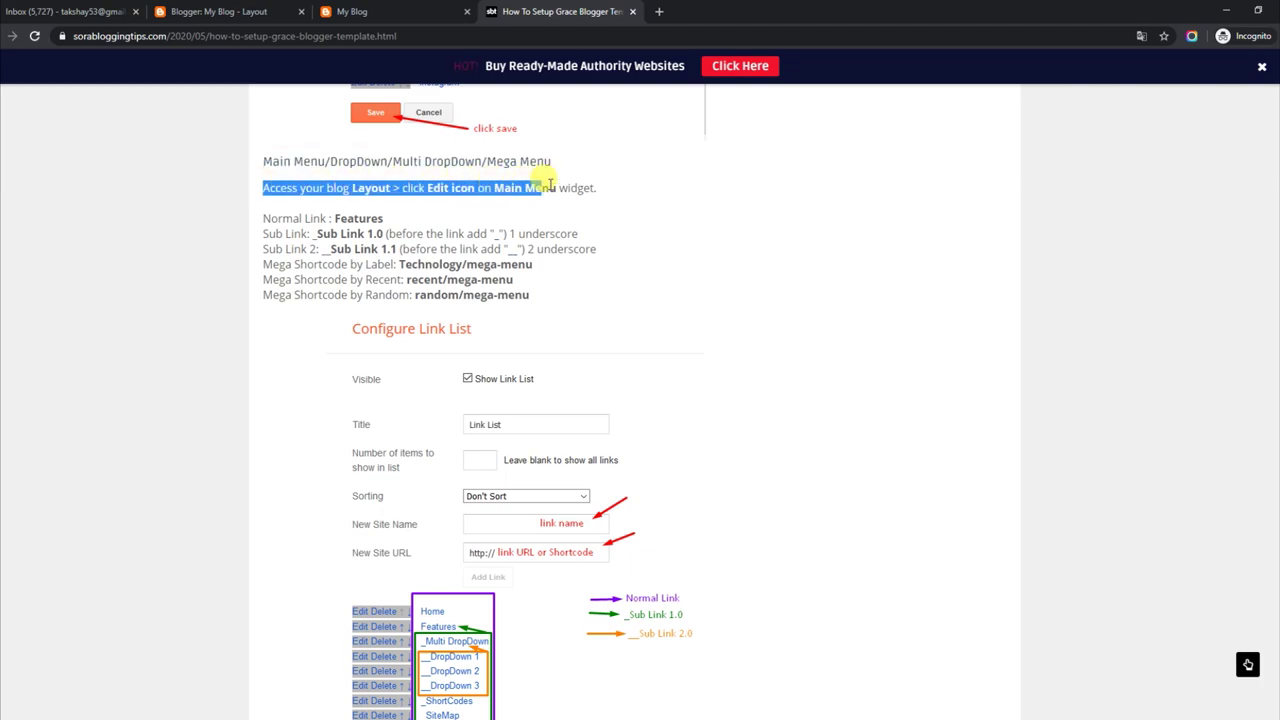
drag(265, 218, 383, 220)
drag(263, 233, 591, 234)
drag(266, 248, 556, 250)
drag(262, 267, 533, 266)
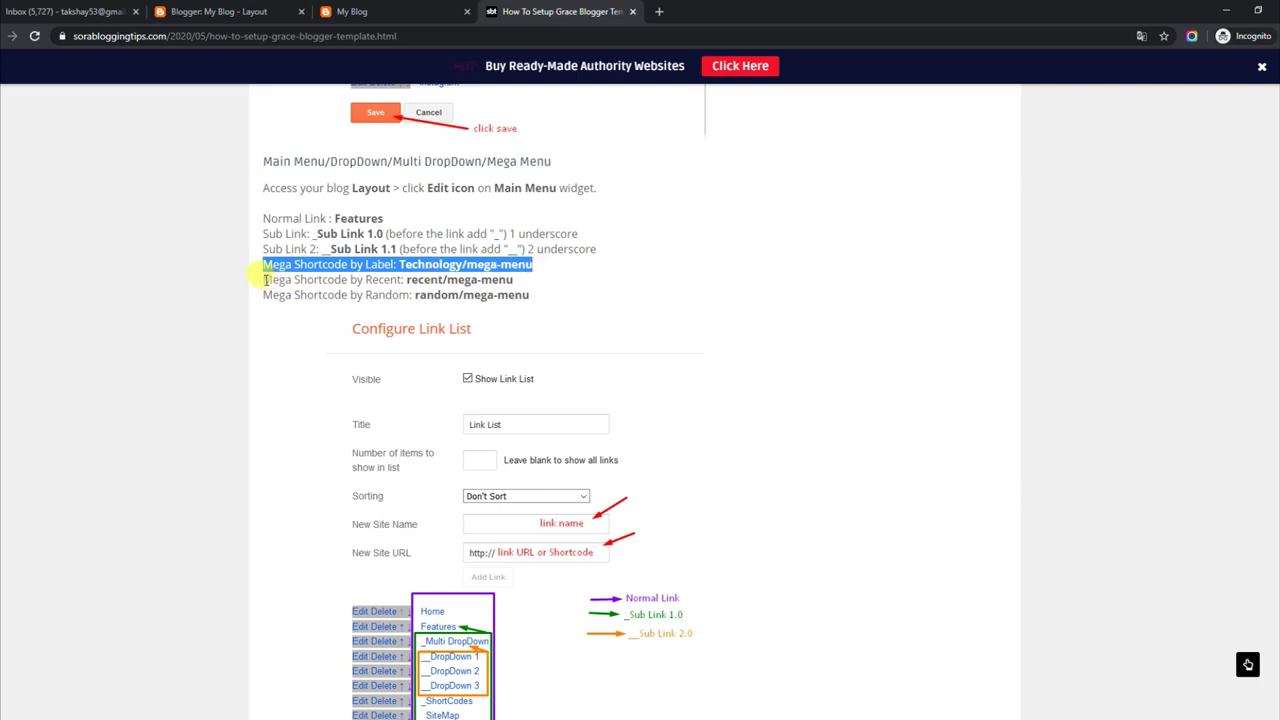
drag(266, 281, 499, 280)
drag(268, 293, 576, 294)
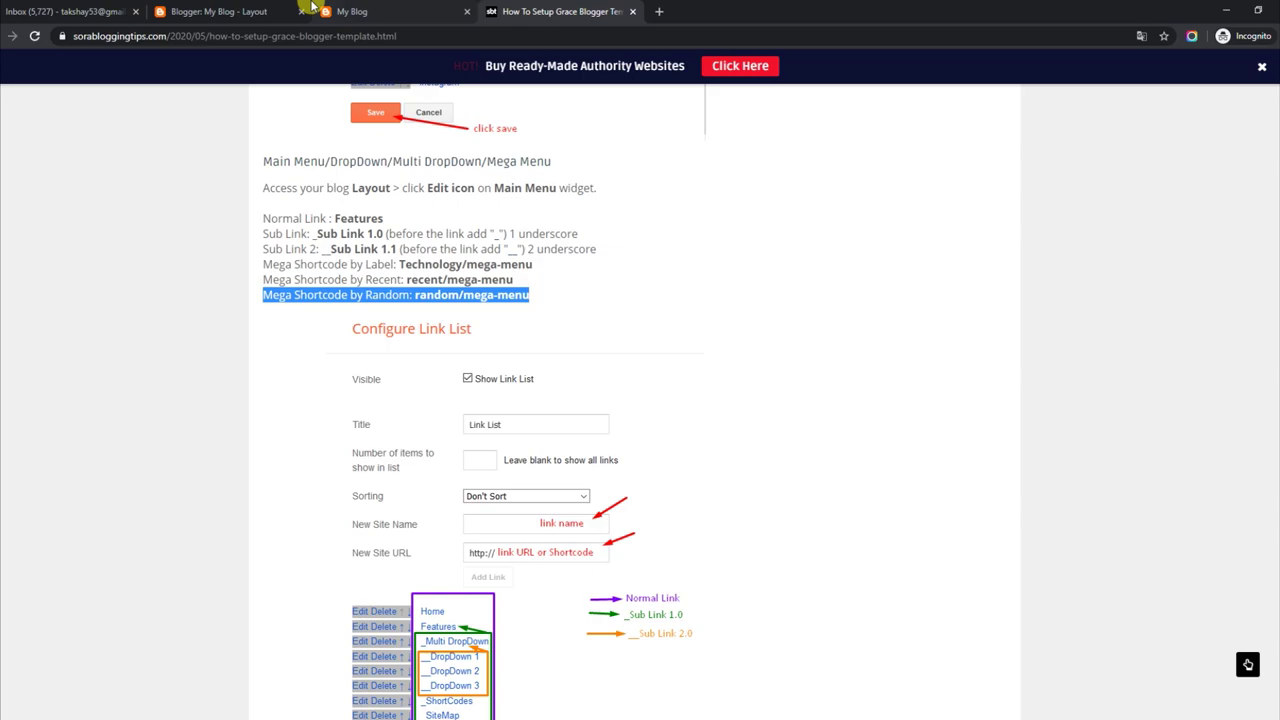
Advance the featured post slider on the live blog through several slides
click(185, 14)
click(352, 11)
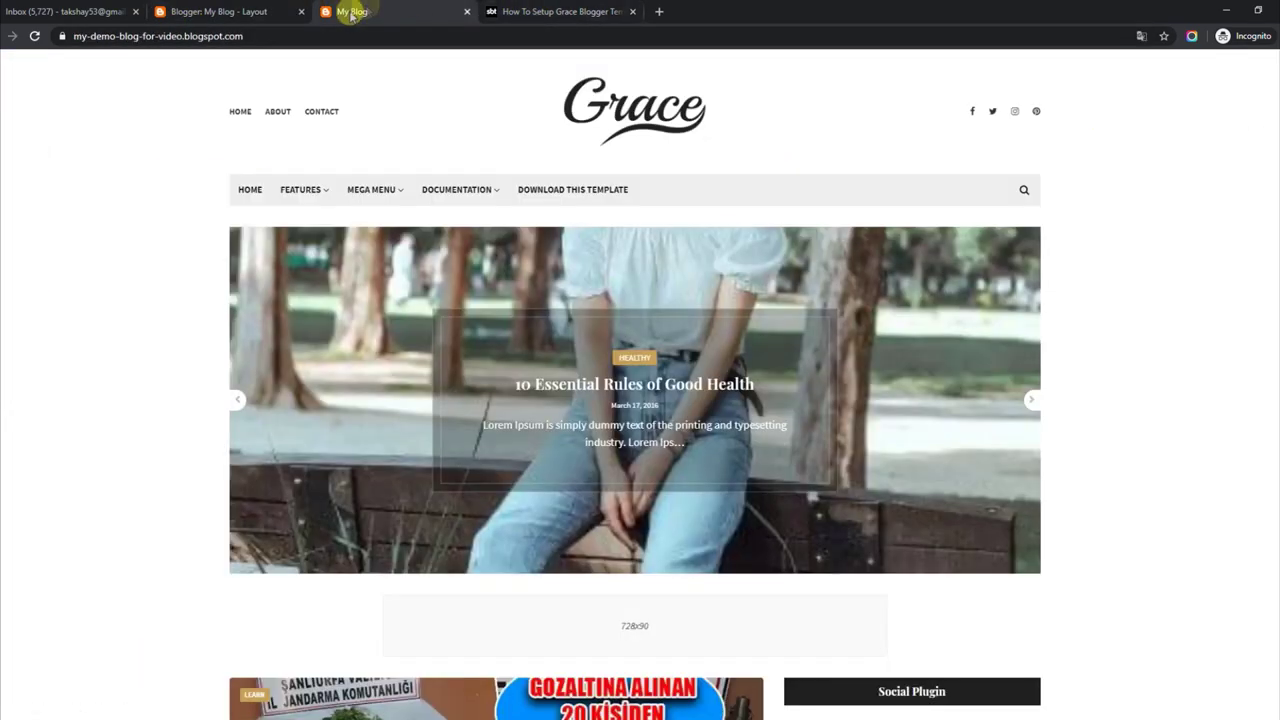
click(1035, 402)
click(1036, 401)
click(1036, 401)
click(1036, 401)
Compare the setup guide's Main Menu section with the live blog's menu, and open the Main Menu link list's settings in the Blogger layout
click(560, 11)
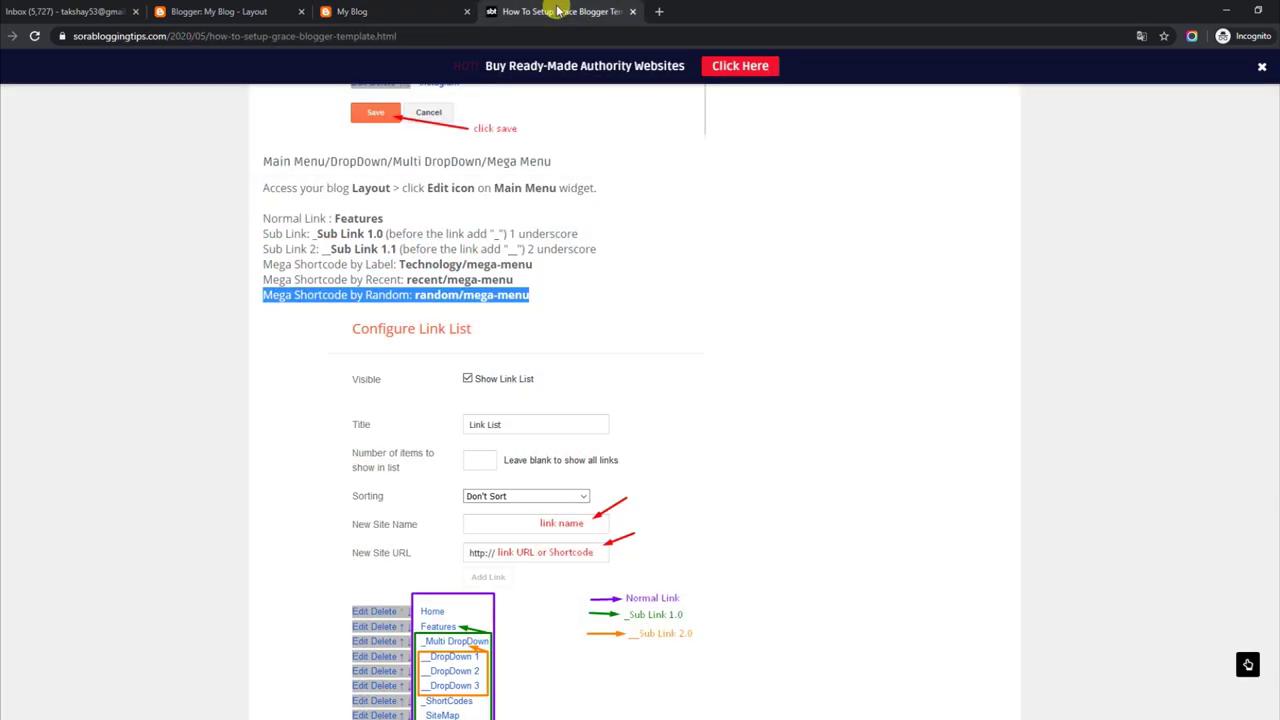
click(380, 11)
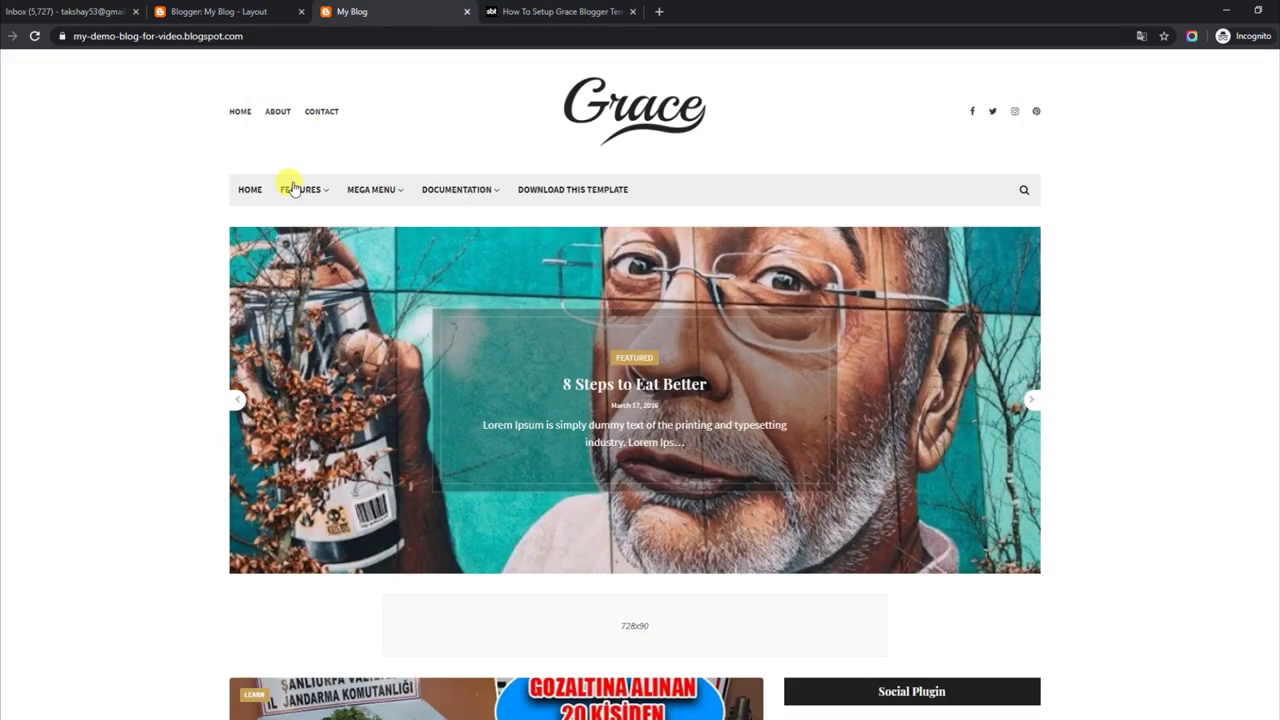
click(212, 11)
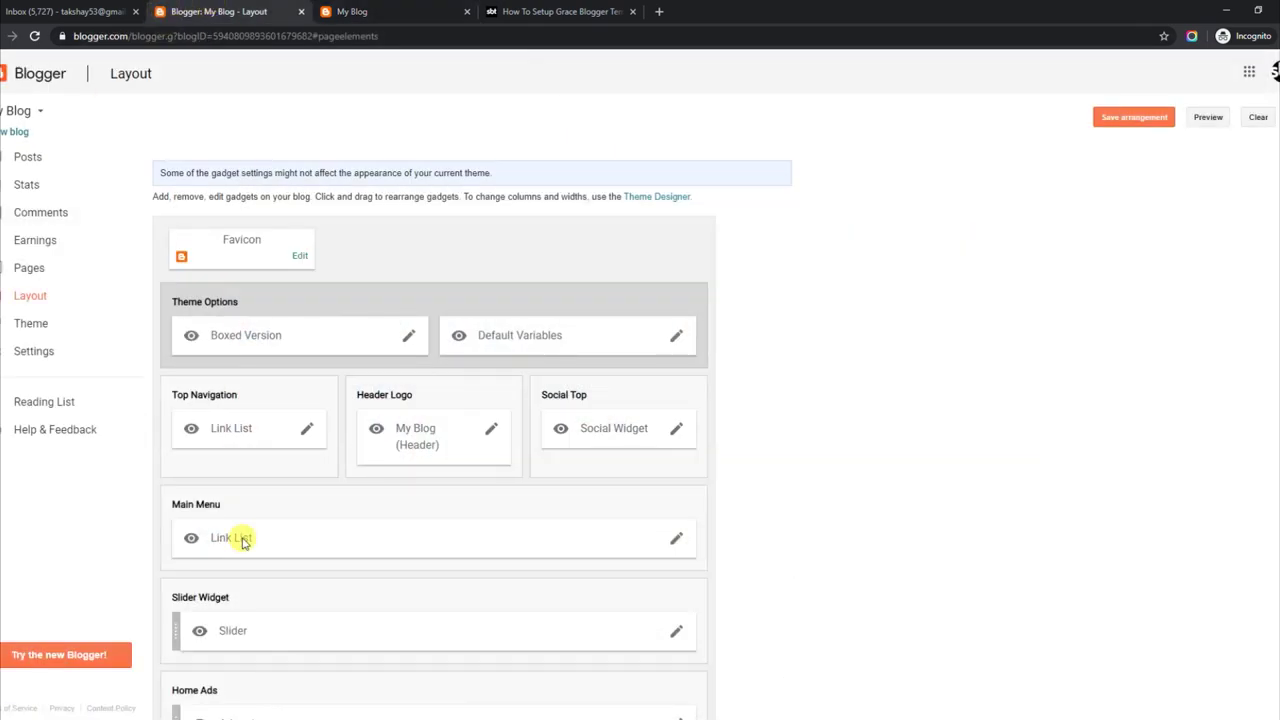
click(675, 540)
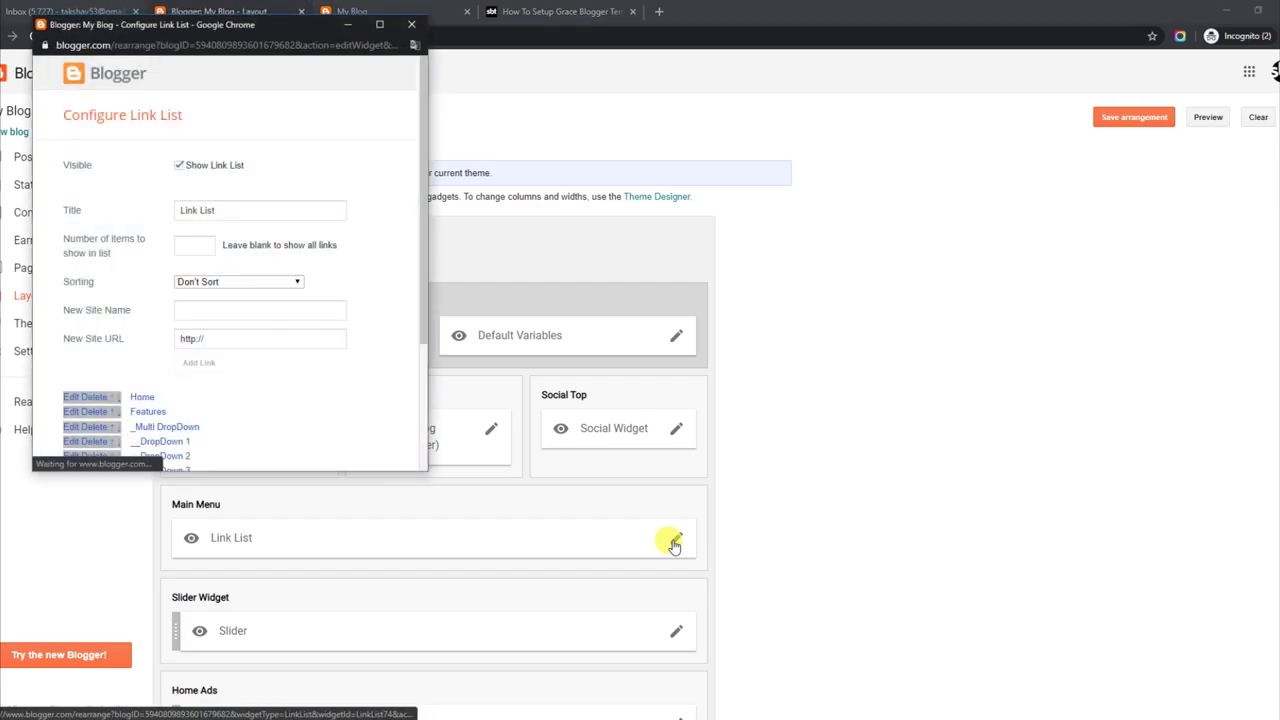
Open the __DropDown 1 entry for editing, save the entry, and save the Main Menu link list
drag(423, 243, 417, 395)
click(72, 277)
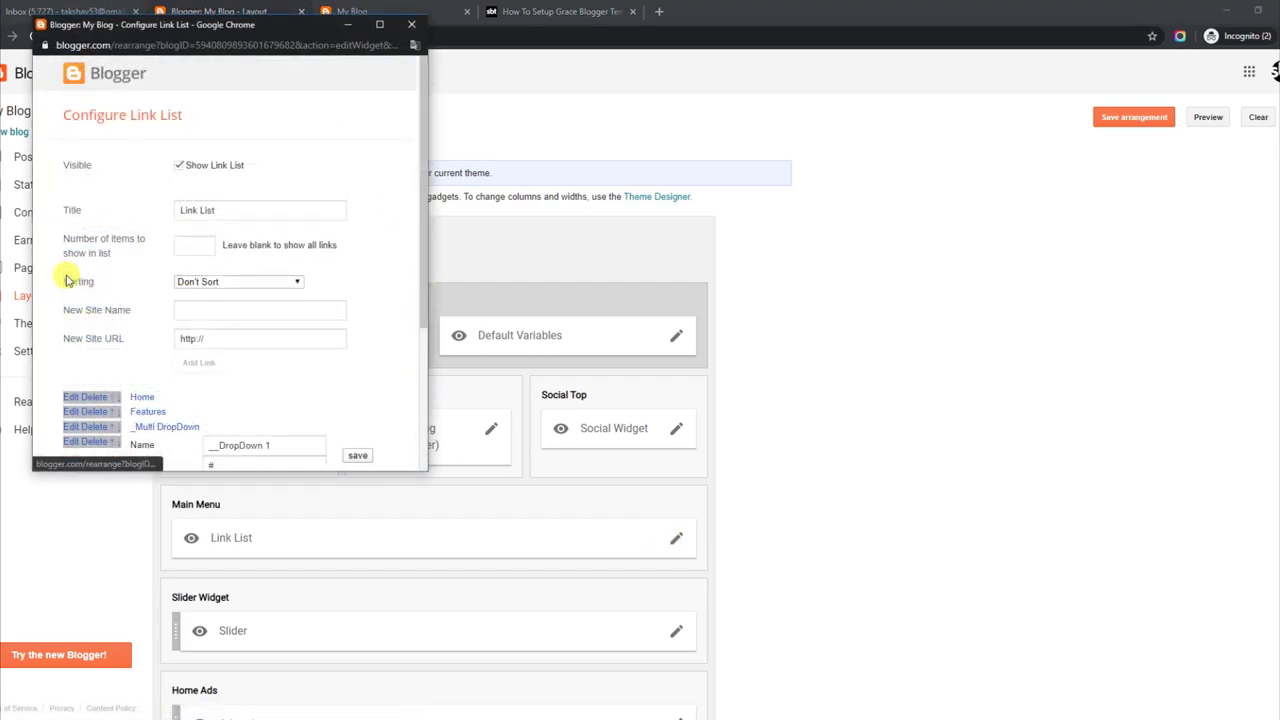
scroll(423, 346, down, 2)
click(268, 294)
click(358, 305)
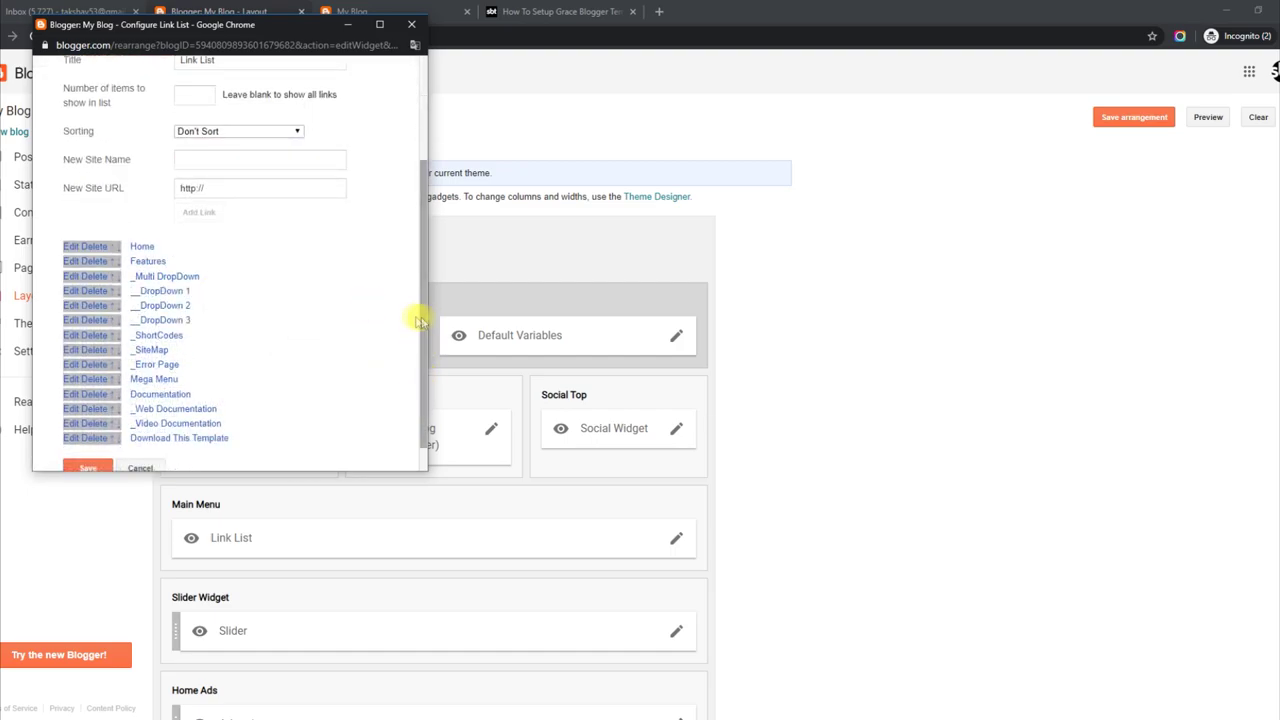
scroll(423, 320, down, 1)
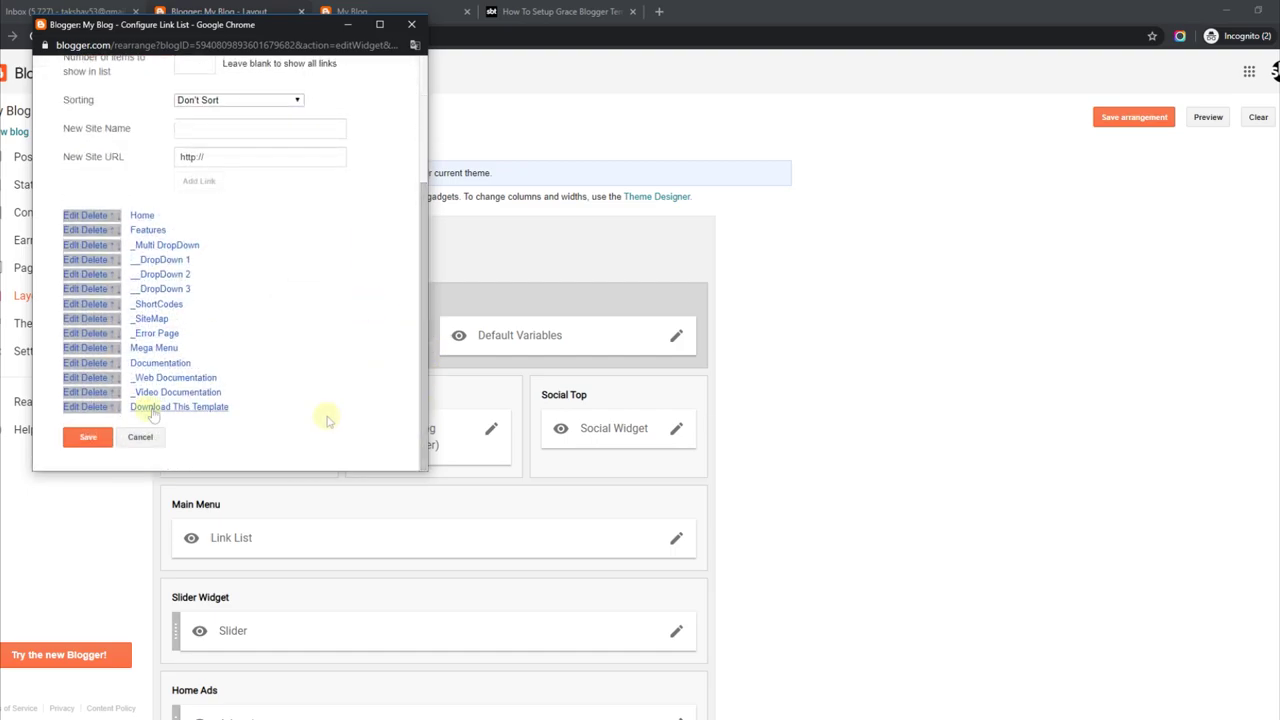
click(88, 440)
Read the setup guide's Main Slider section covering the HTML/JavaScript gadget, the shortcode format and the 6/Anime/slider example
click(419, 7)
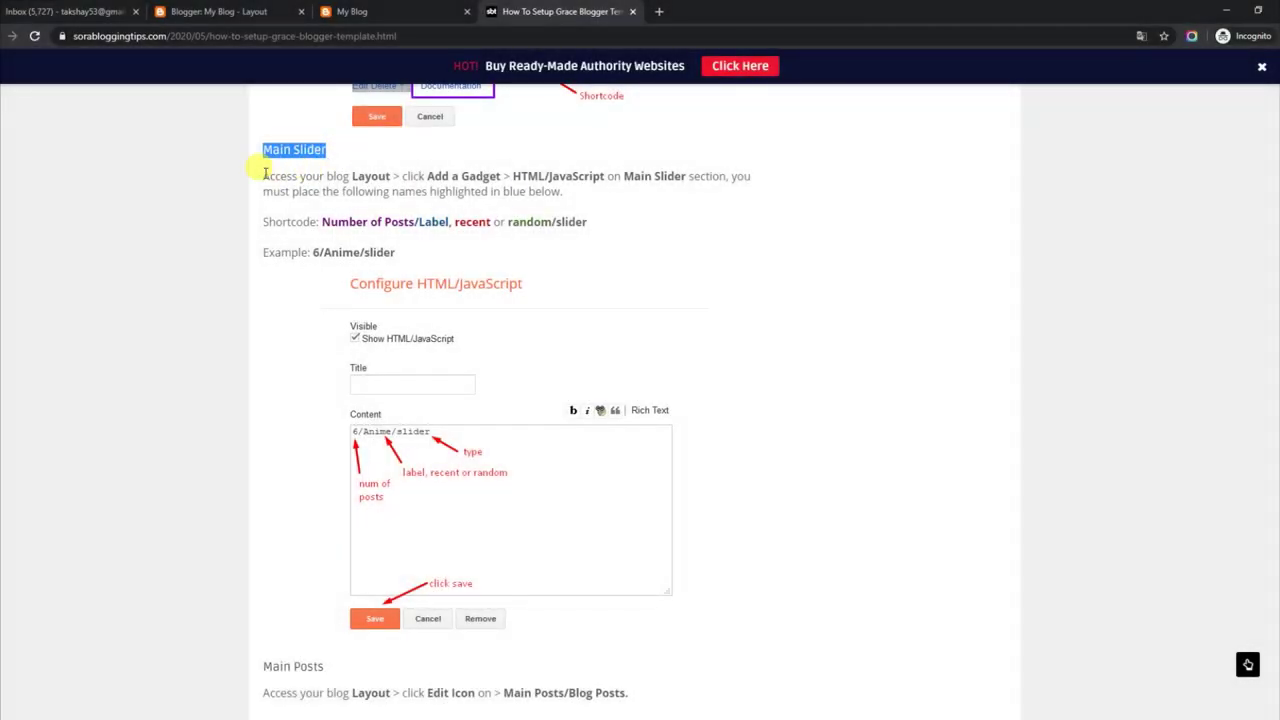
drag(265, 173, 596, 193)
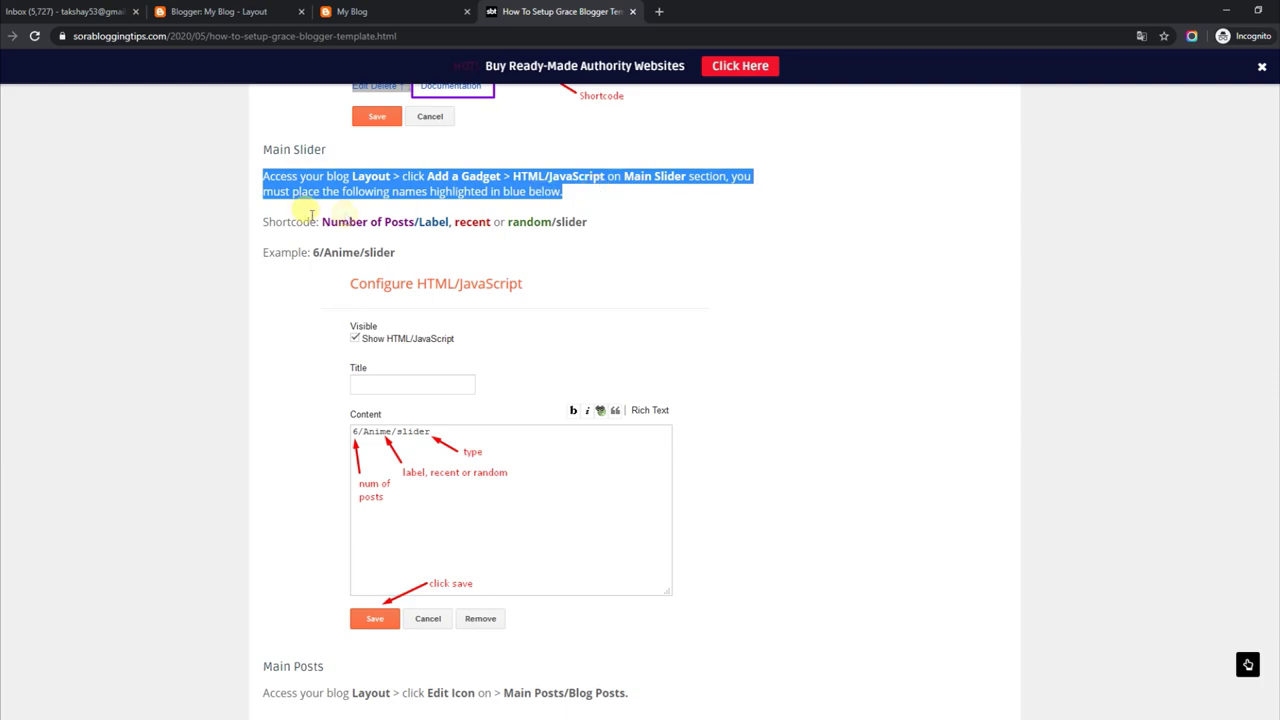
drag(265, 216, 594, 222)
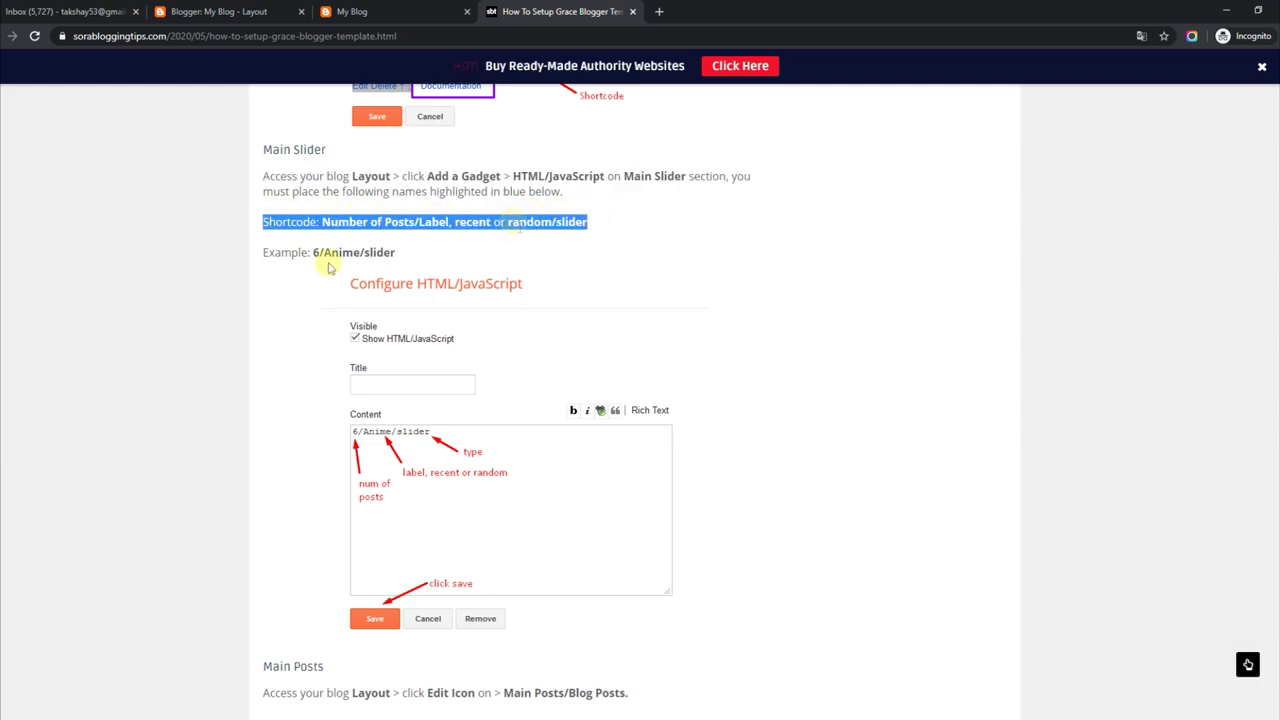
drag(265, 251, 409, 257)
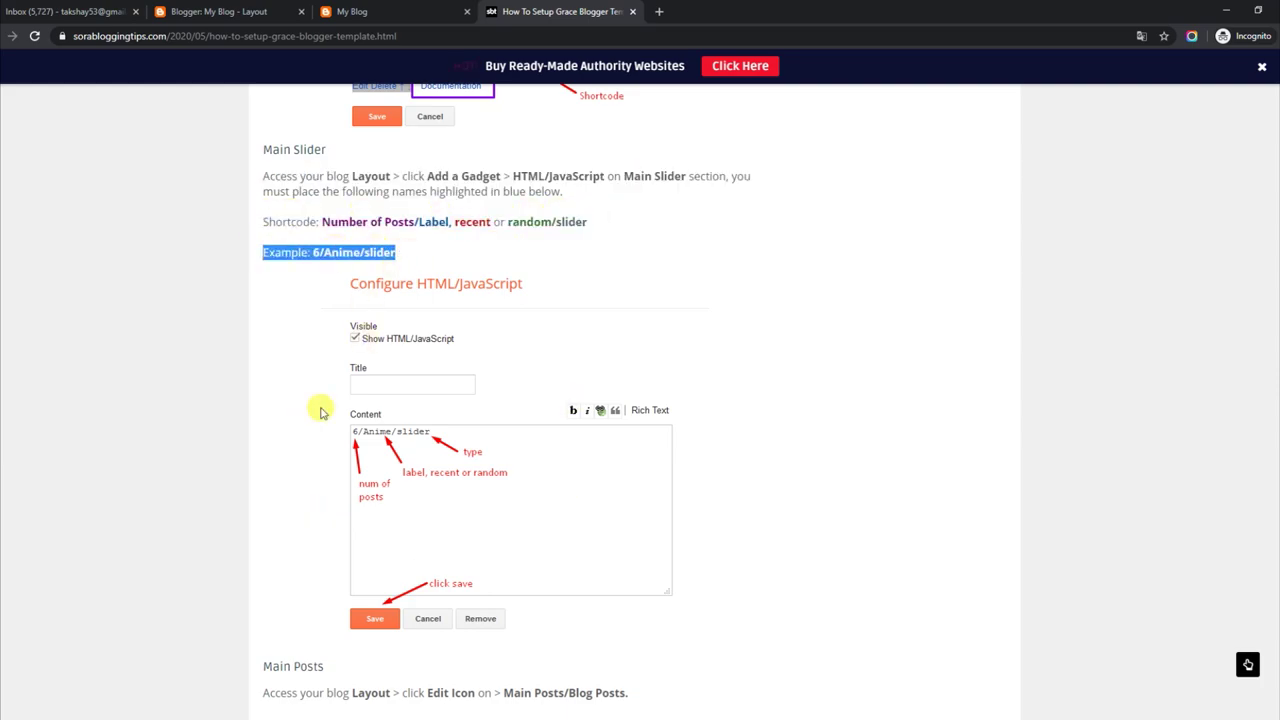
Page through the main slider's posts on the live blog
click(437, 7)
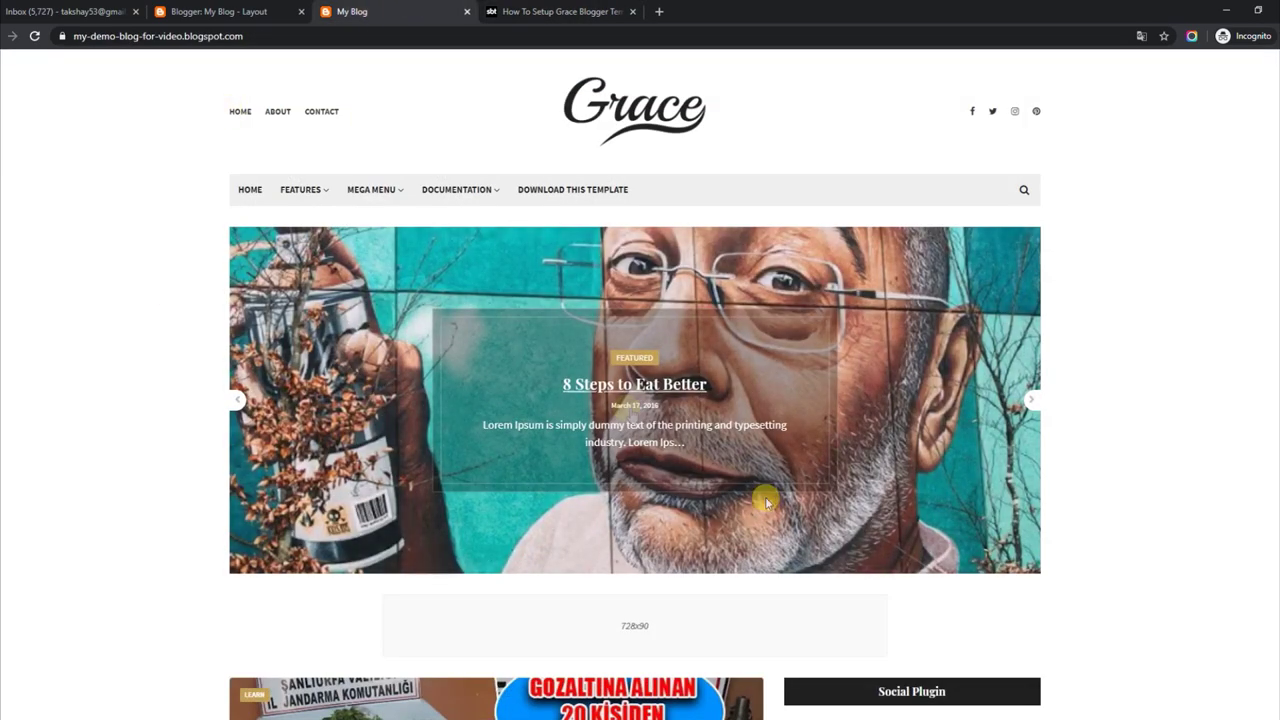
click(1032, 401)
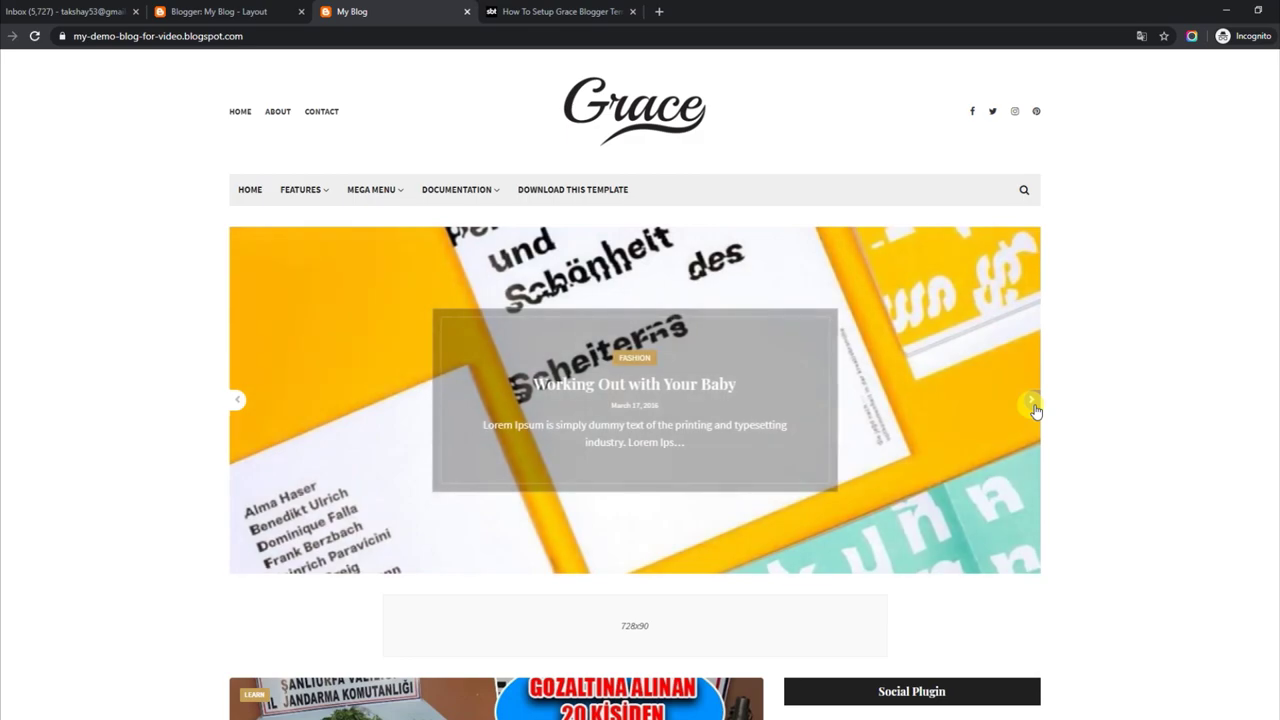
click(1033, 405)
click(1033, 405)
click(1033, 405)
Change the Slider widget's content to 5/recent/slider in the Blogger layout, save it, and reload the live blog
click(215, 10)
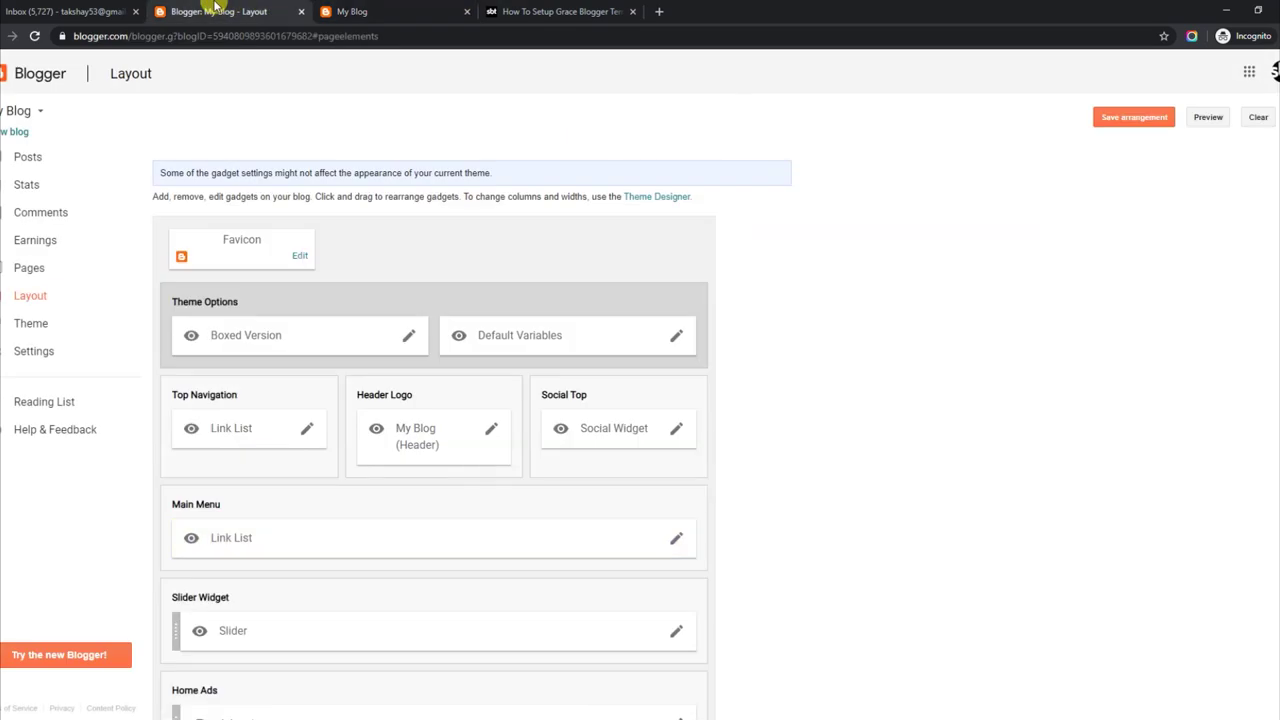
click(675, 634)
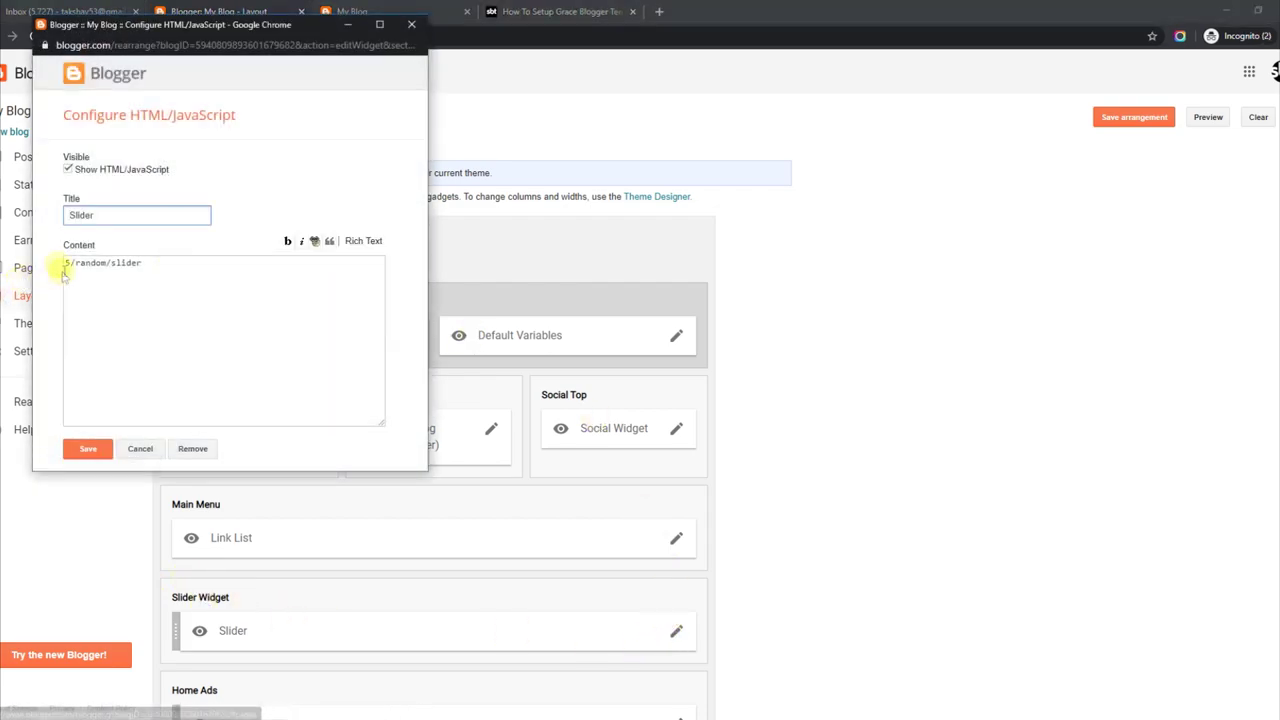
drag(66, 262, 143, 262)
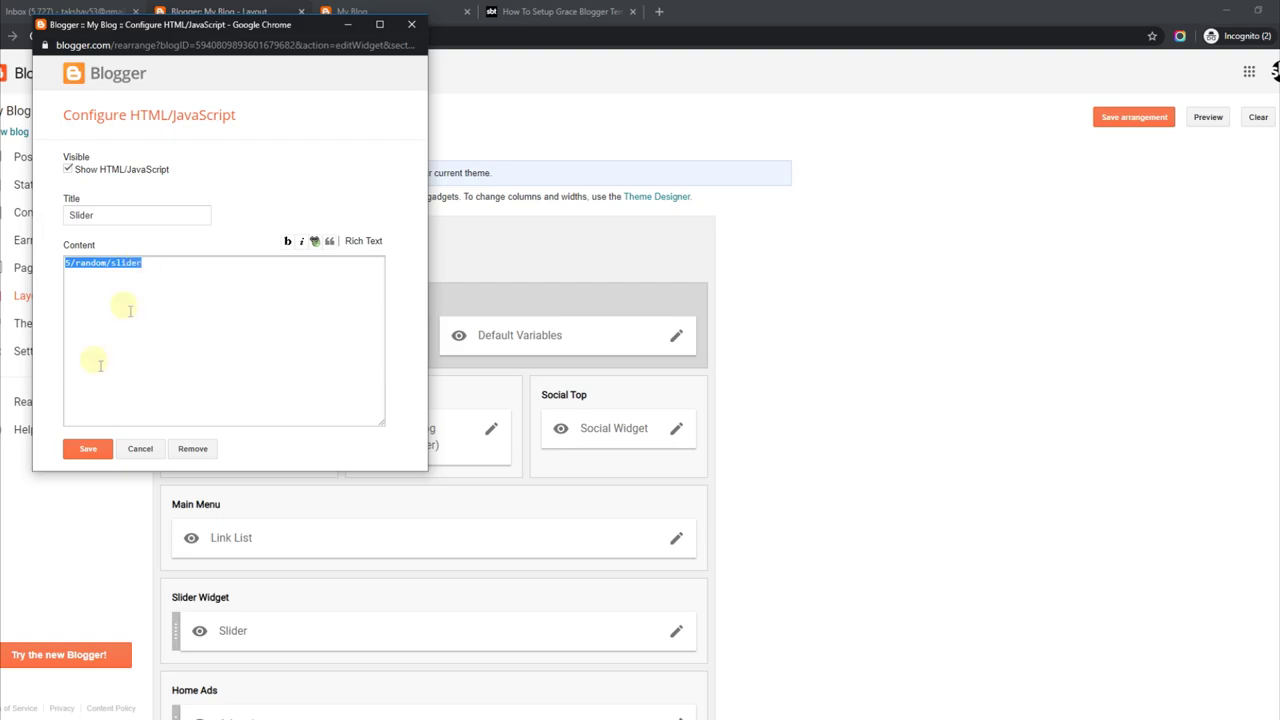
click(104, 265)
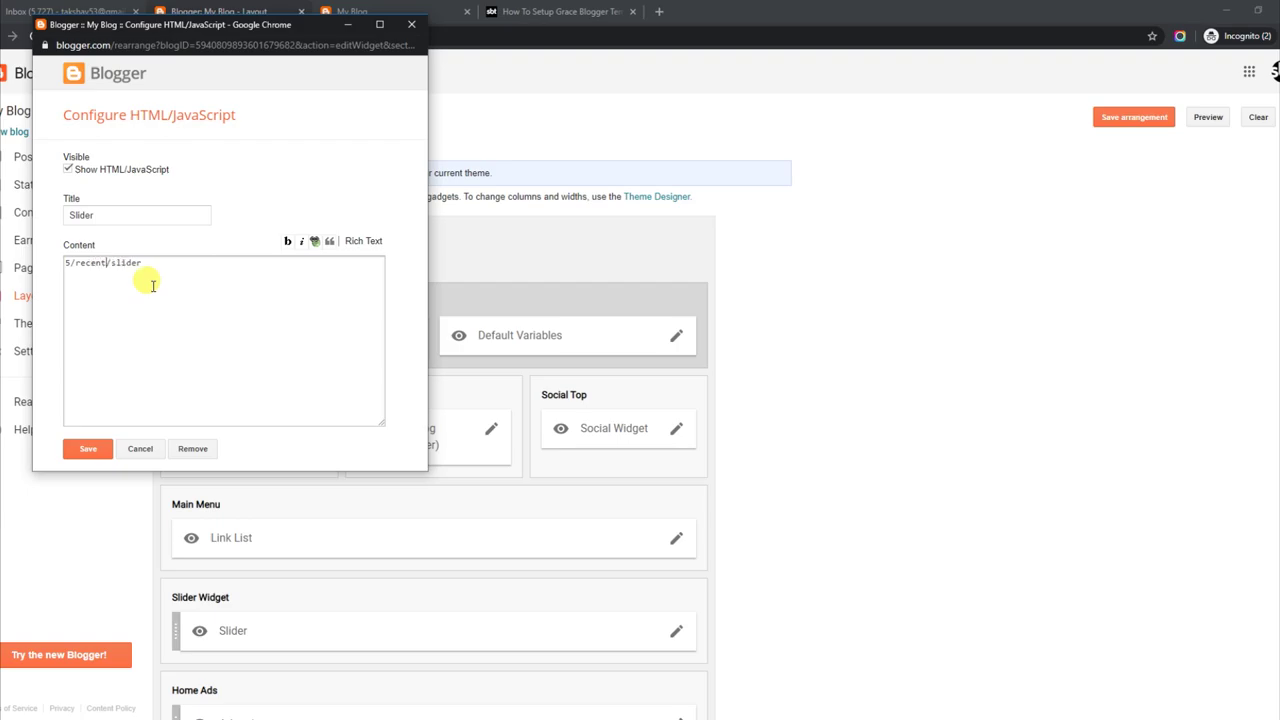
click(88, 440)
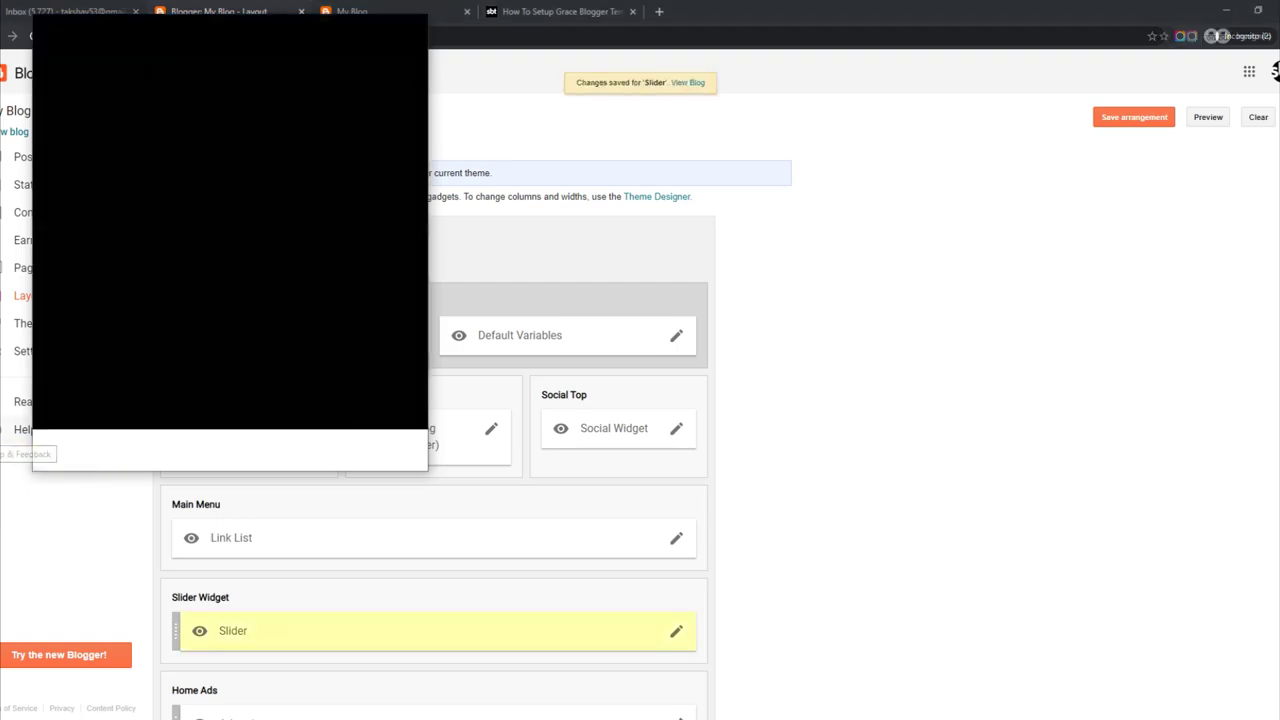
click(405, 9)
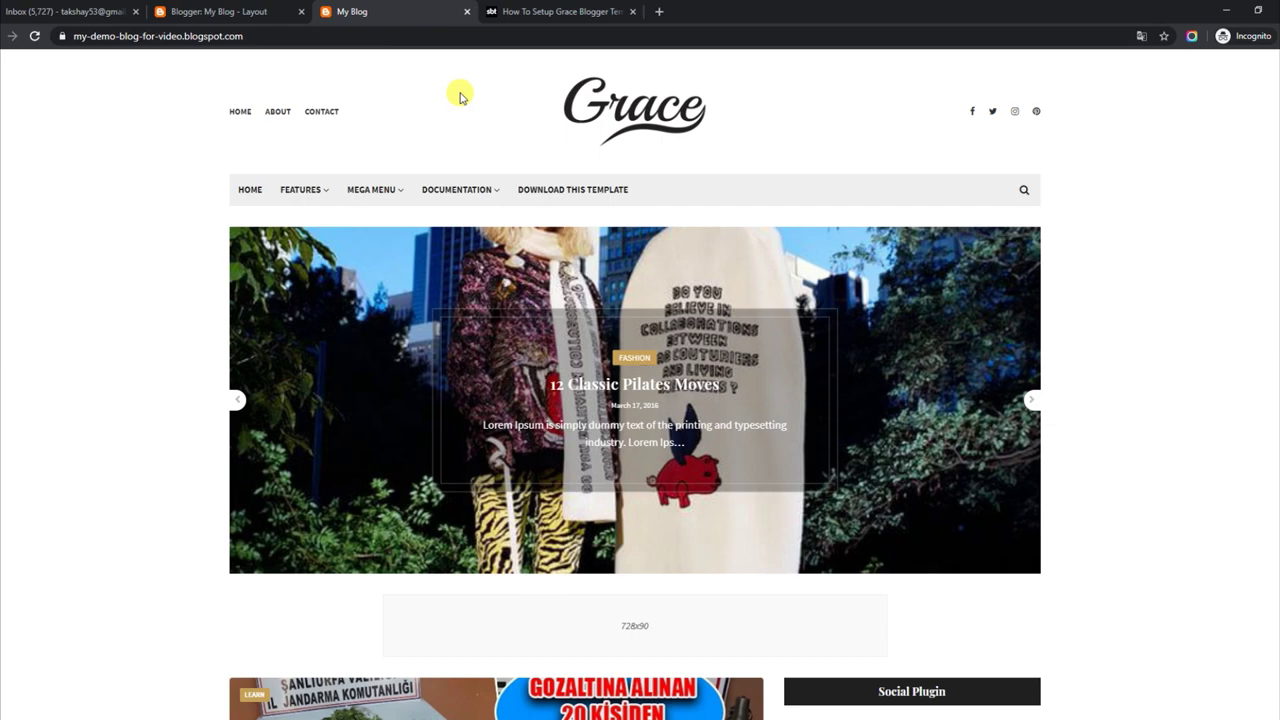
click(34, 36)
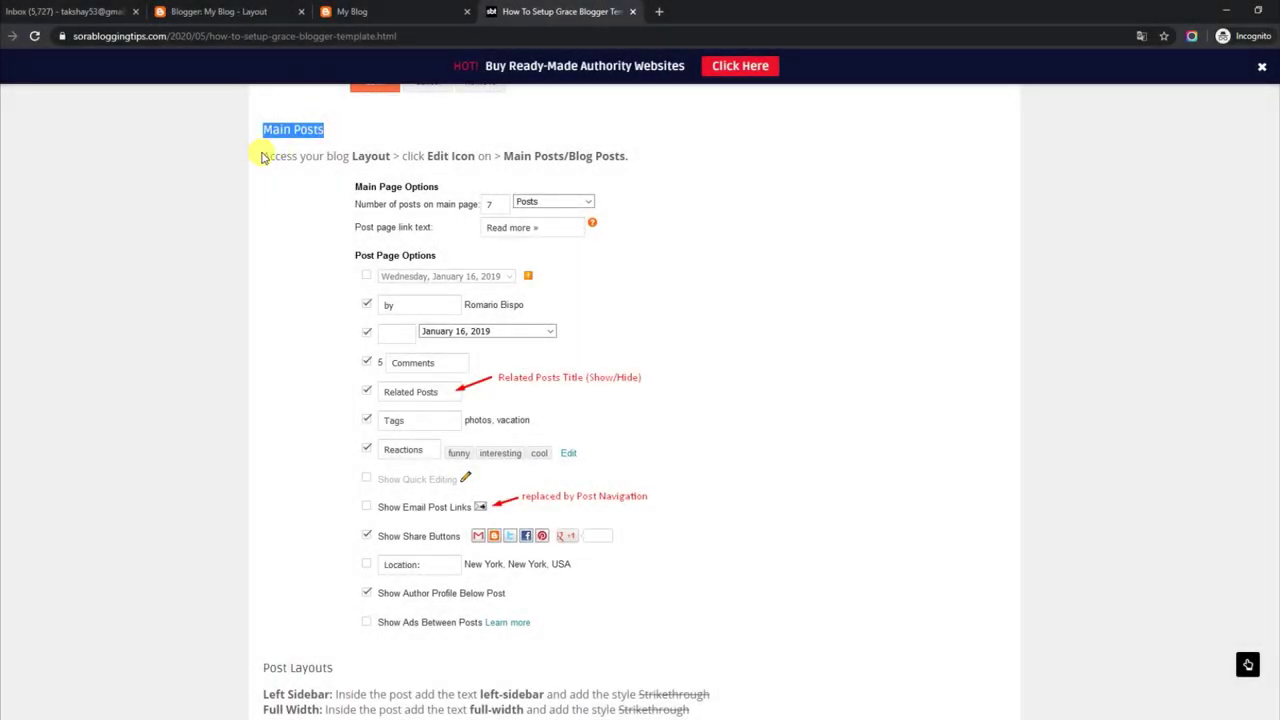
Read the setup guide's Main Posts section, and open the Blog Posts widget's settings in the Blogger layout
drag(268, 155, 641, 155)
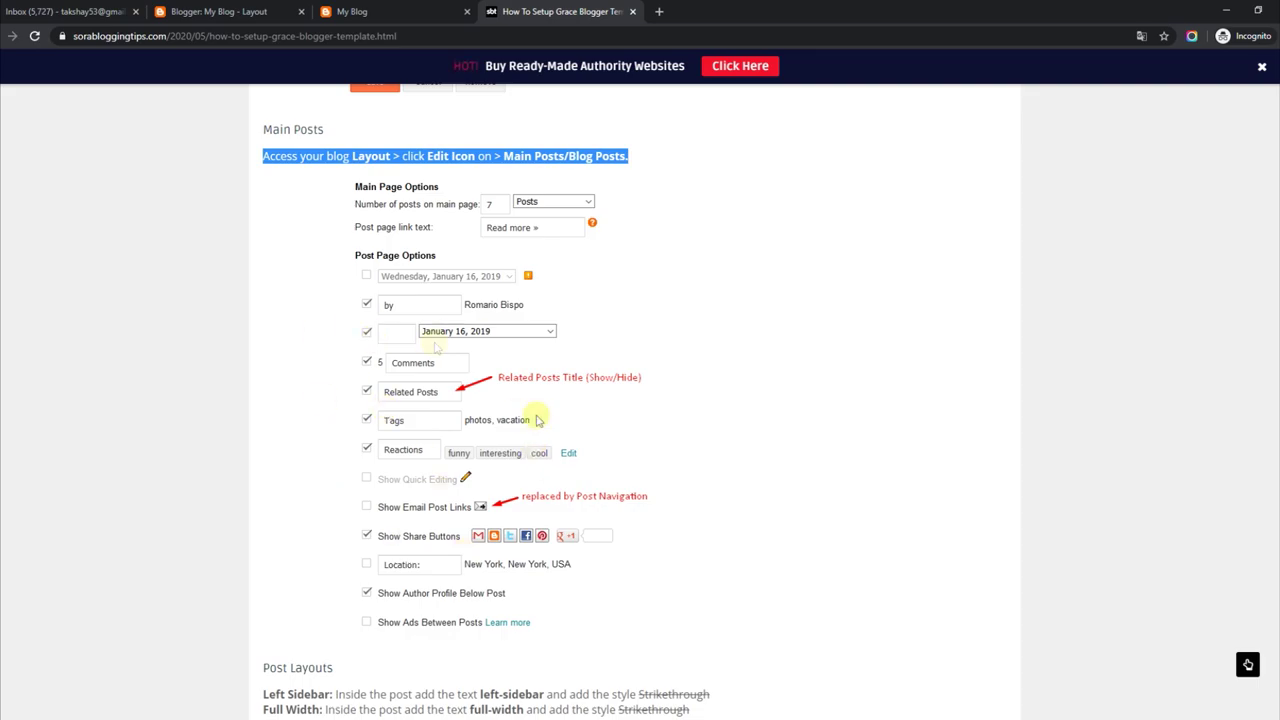
click(394, 8)
click(262, 8)
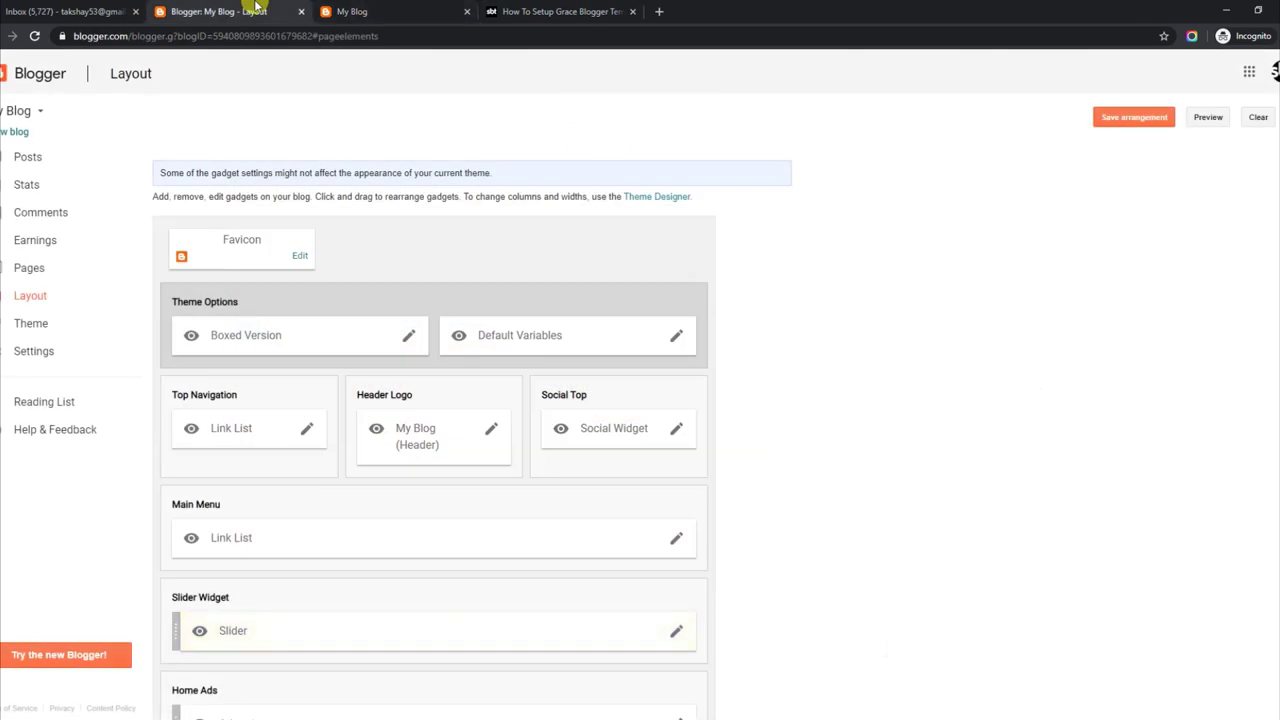
scroll(1250, 445, down, 3)
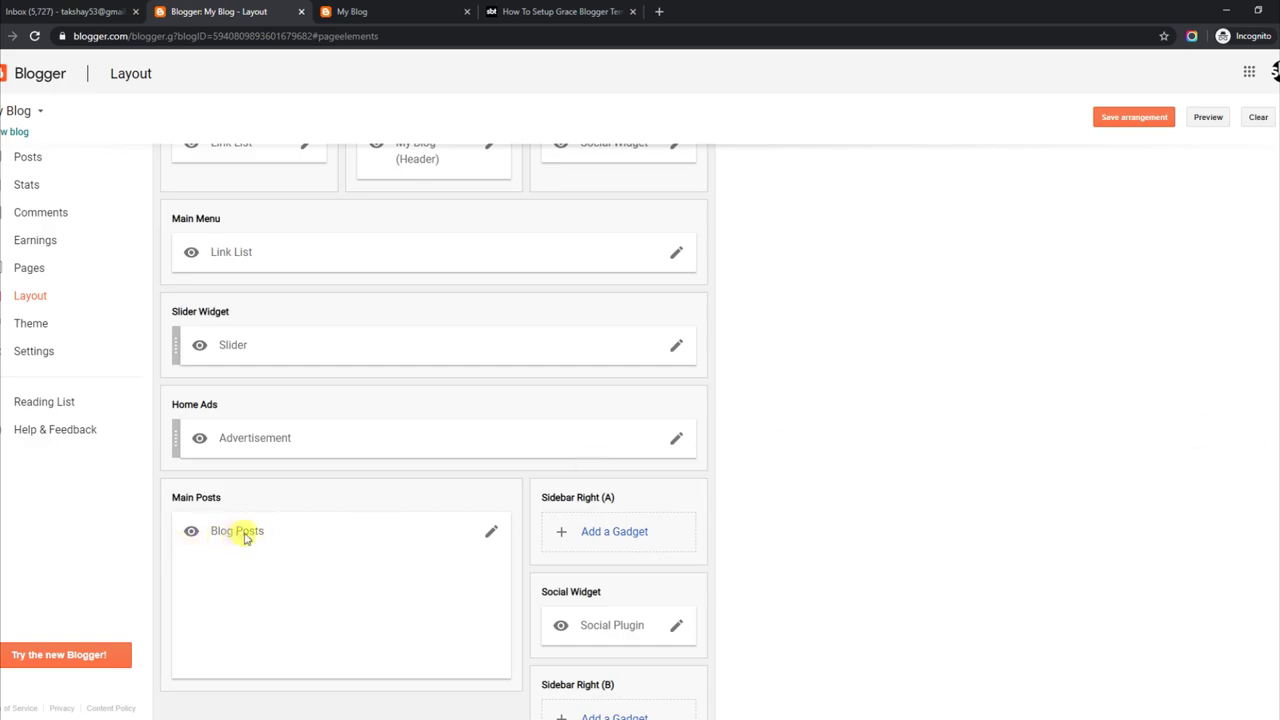
click(484, 537)
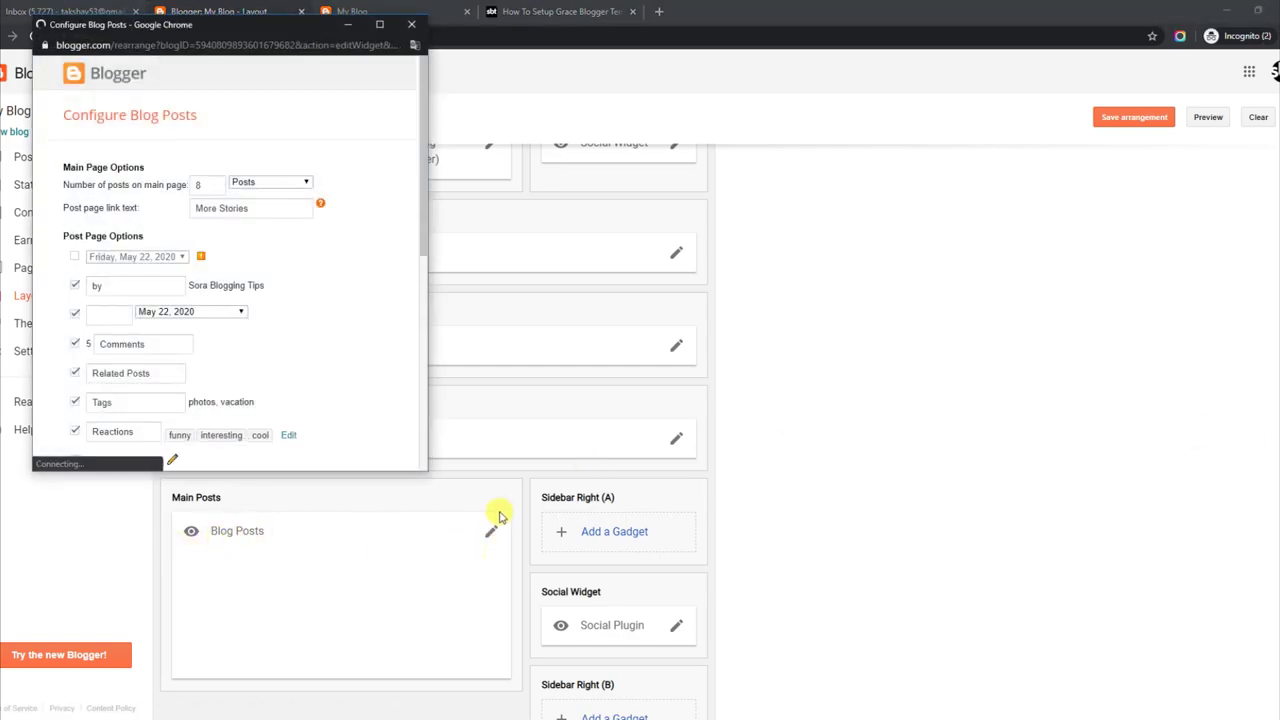
Review the Blog Posts widget's main page, post page and item arrangement options, and save the widget
click(212, 186)
drag(418, 213, 420, 374)
drag(418, 420, 406, 258)
scroll(406, 258, down, 5)
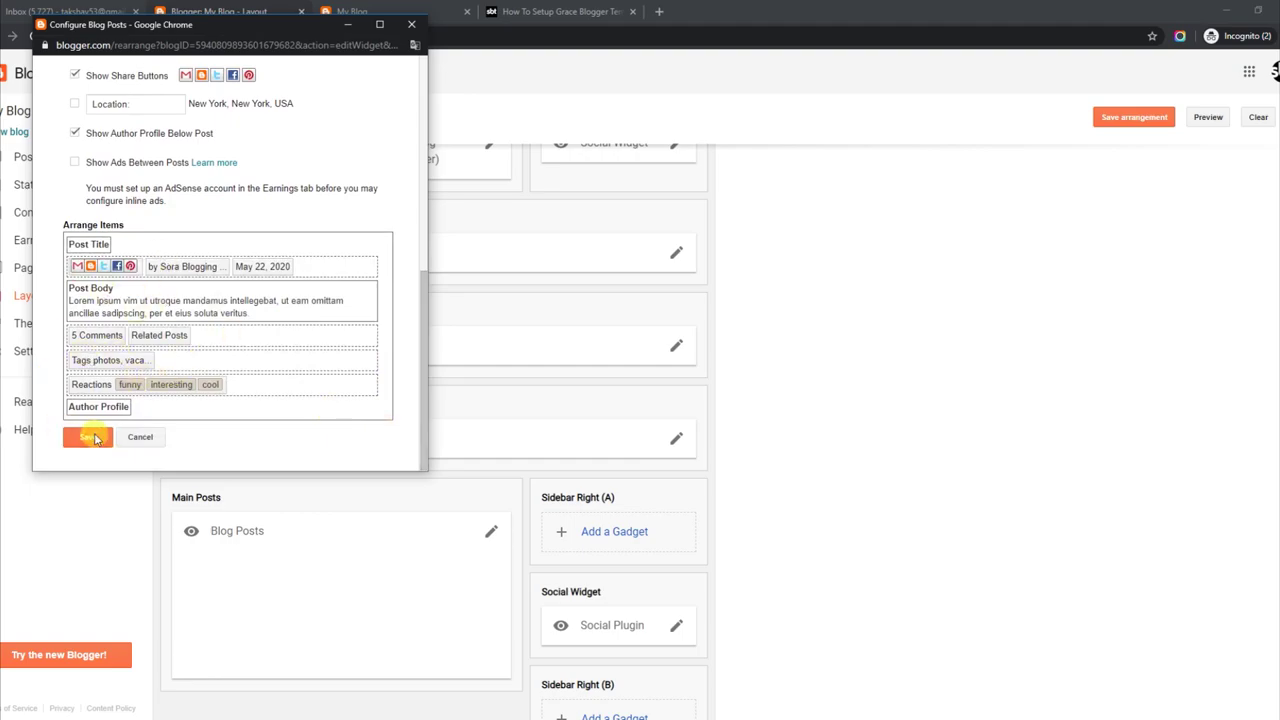
click(90, 437)
Read the setup guide's Post Layouts section covering the left-sidebar, full-width and right-sidebar strikethrough texts
click(420, 12)
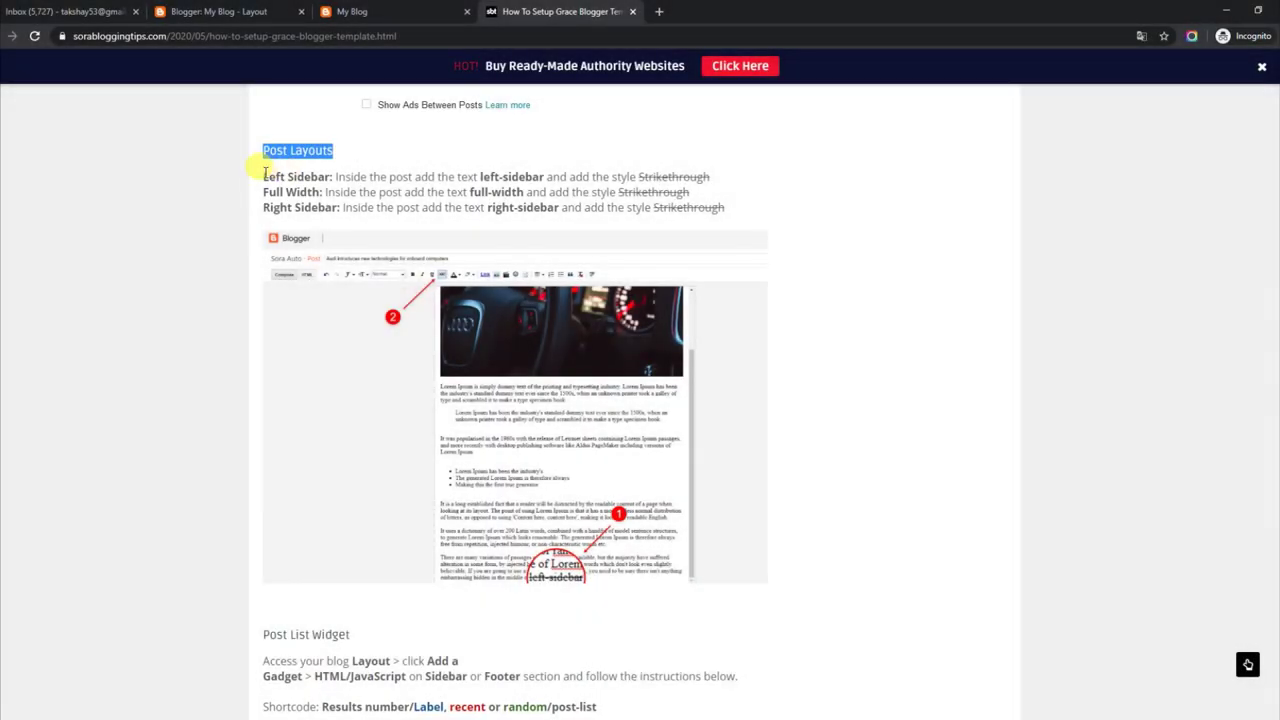
drag(264, 176, 727, 176)
drag(266, 190, 695, 196)
drag(262, 208, 686, 225)
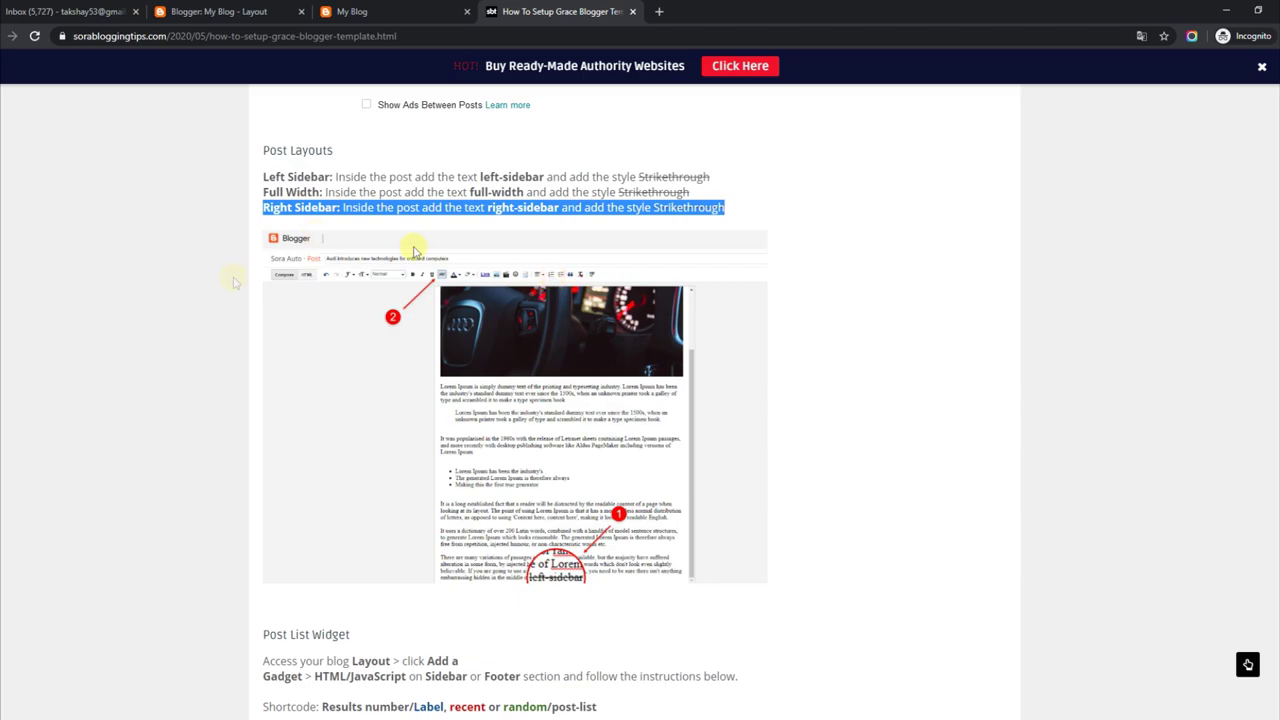
Glance at the live blog and the Blogger layout, and open the blog's list of all posts
click(451, 7)
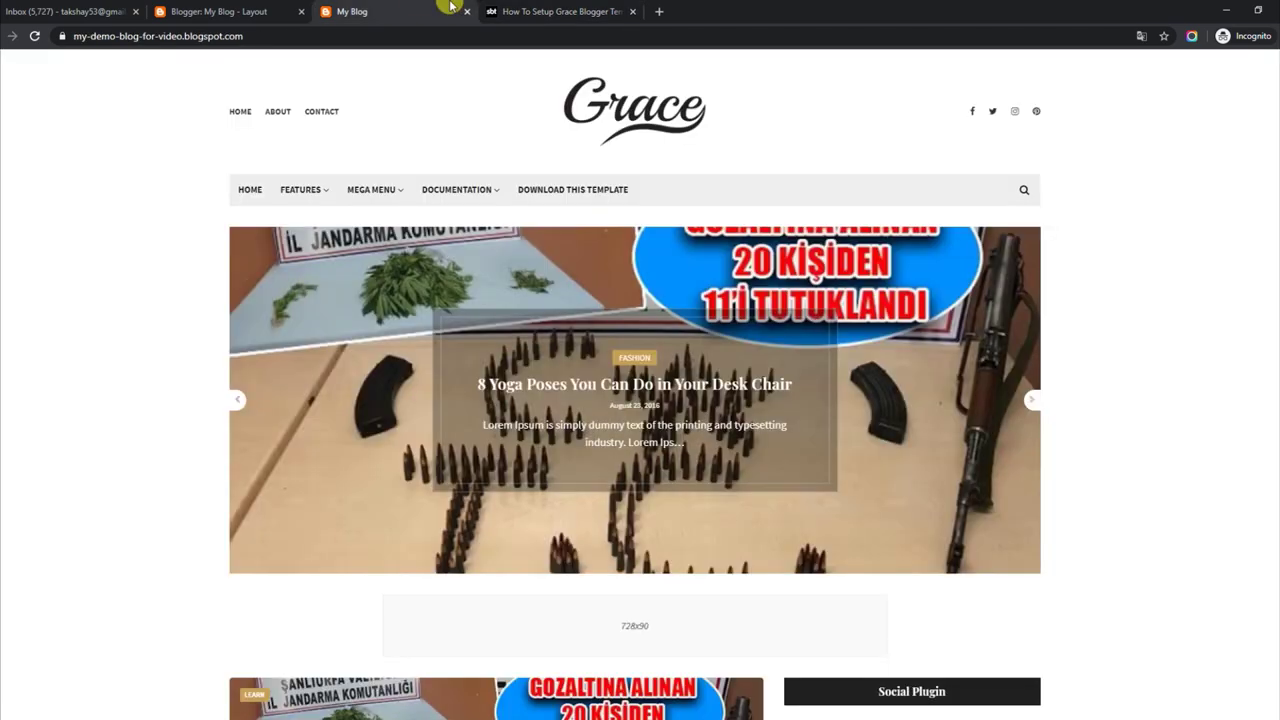
click(185, 7)
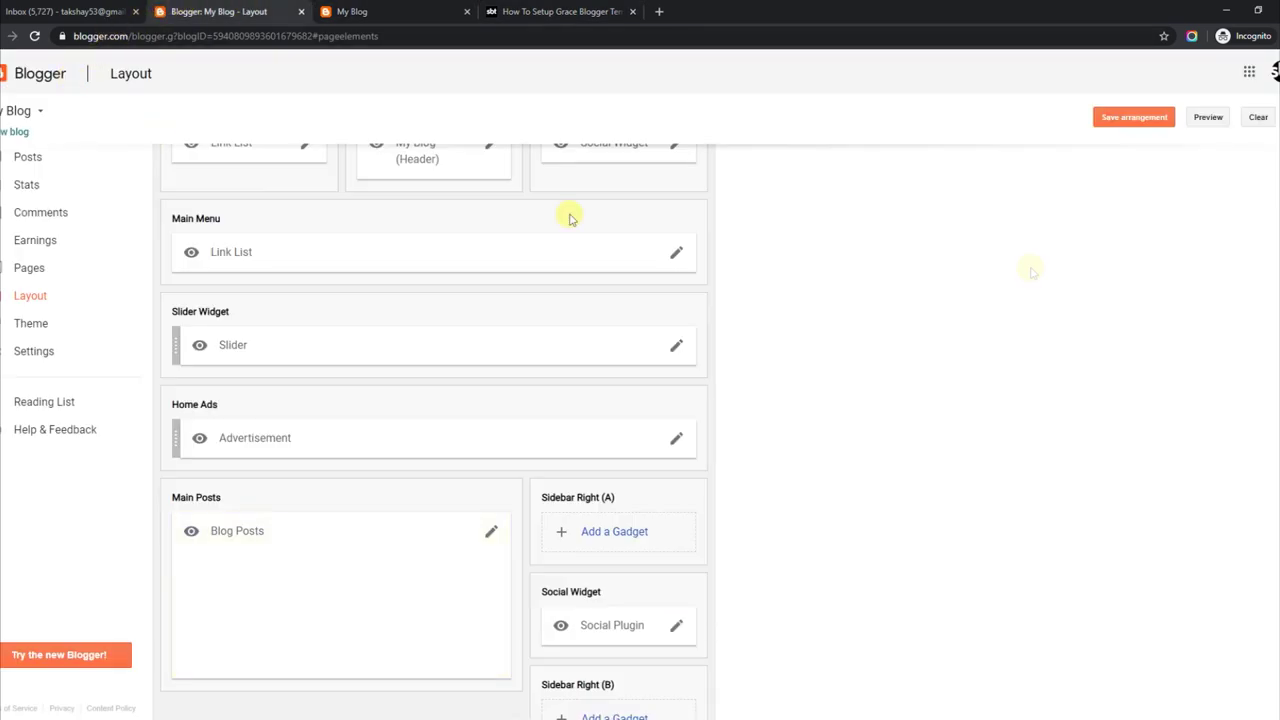
scroll(872, 192, down, 2)
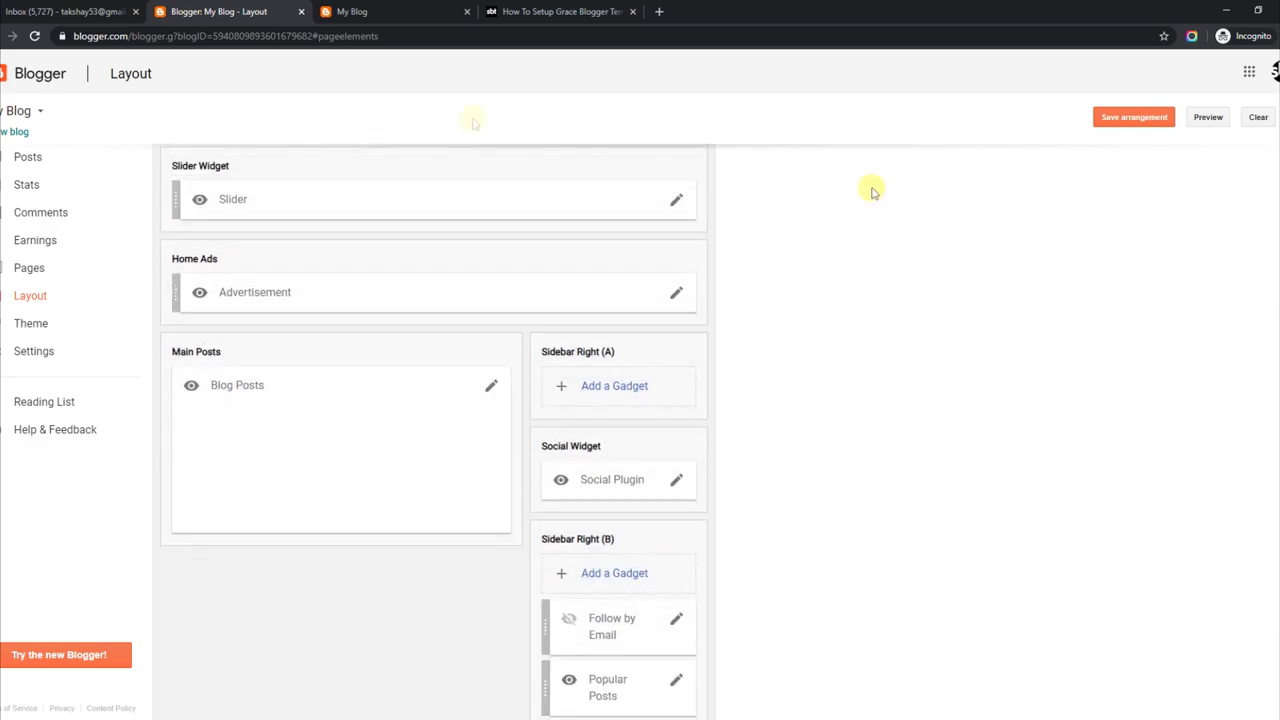
click(30, 157)
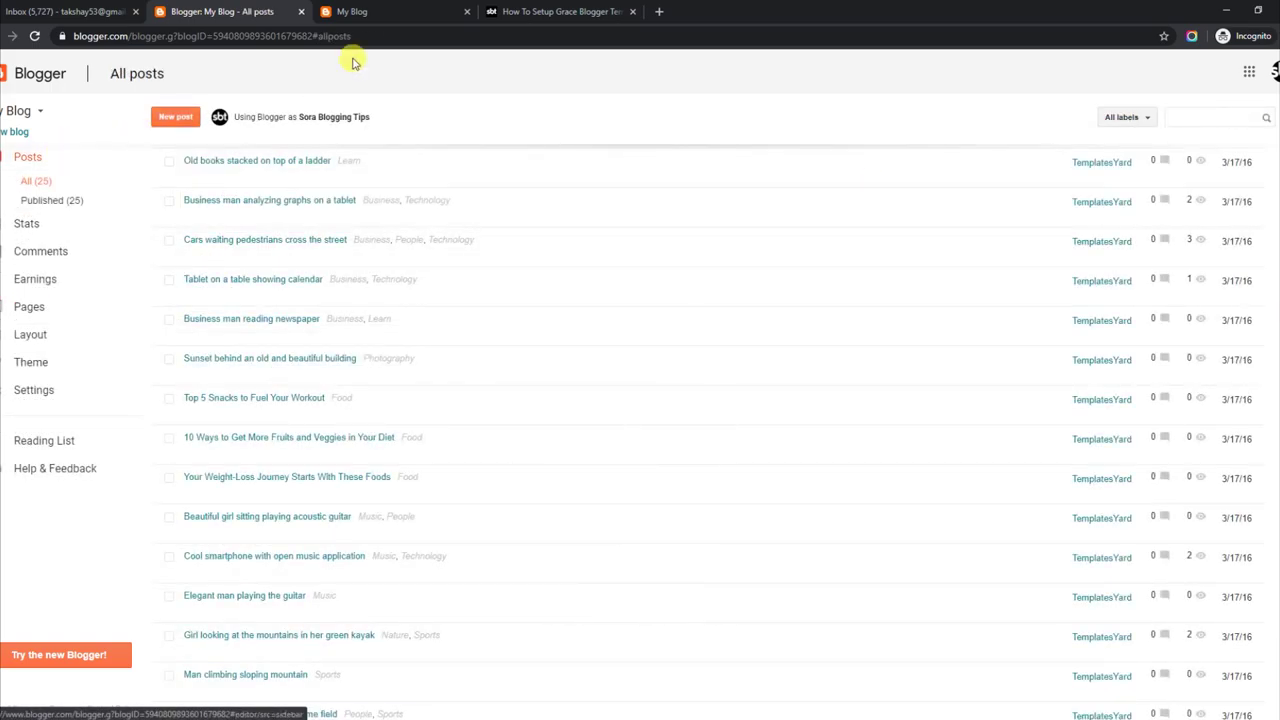
Copy the text full-width from the Post Layouts section of the setup guide
click(366, 14)
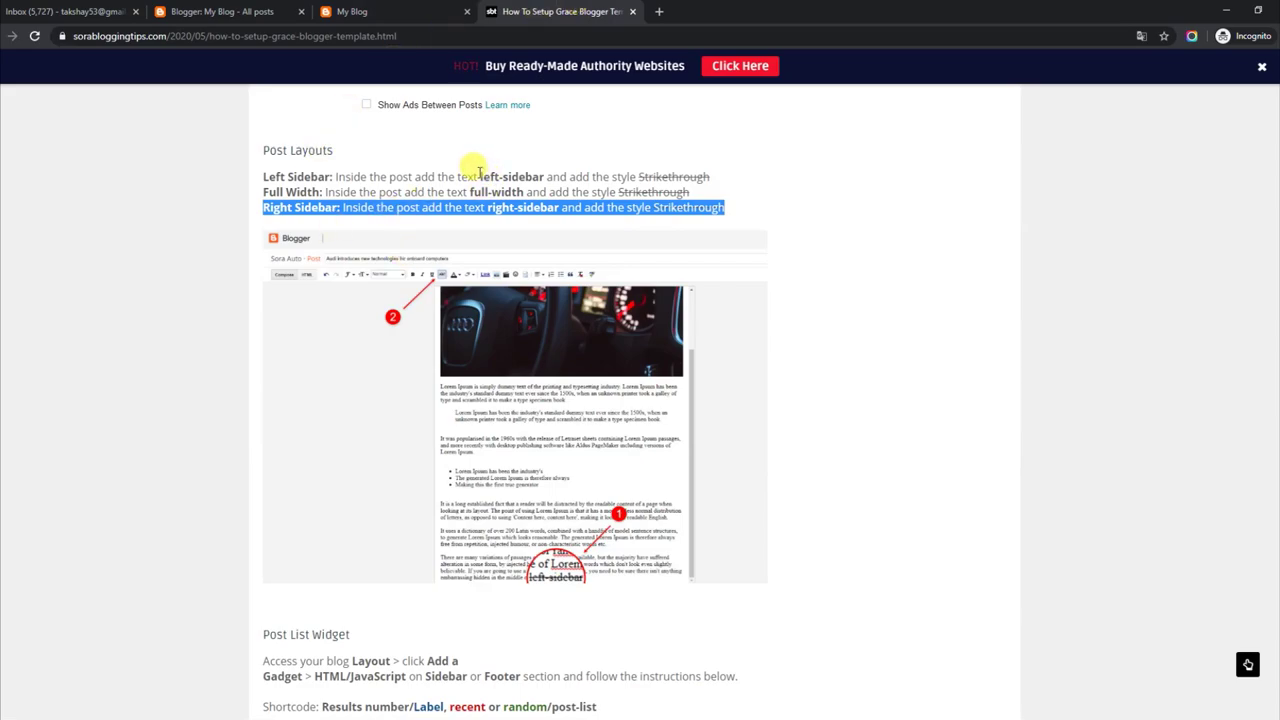
drag(470, 191, 523, 192)
right_click(523, 192)
click(540, 198)
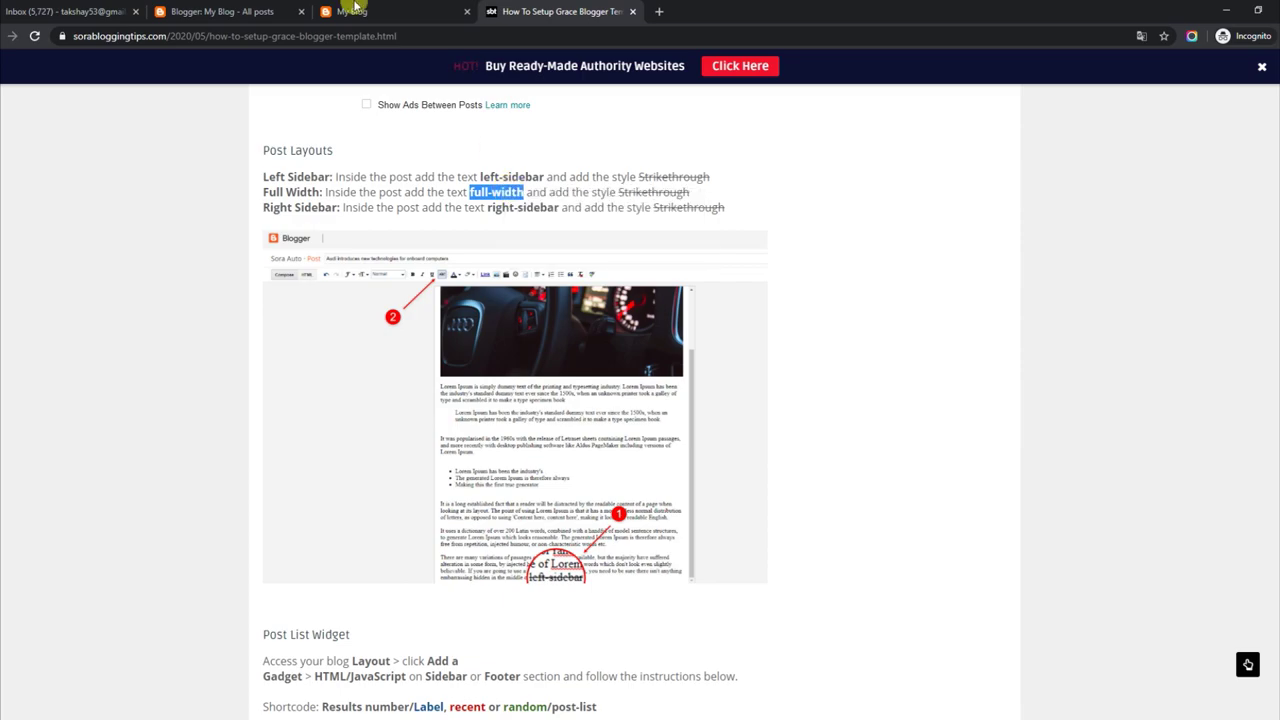
Open the post "8 Yoga Poses You Can Do in Your Desk Chair" for editing from Blogger's post list
click(276, 8)
scroll(700, 430, up, 5)
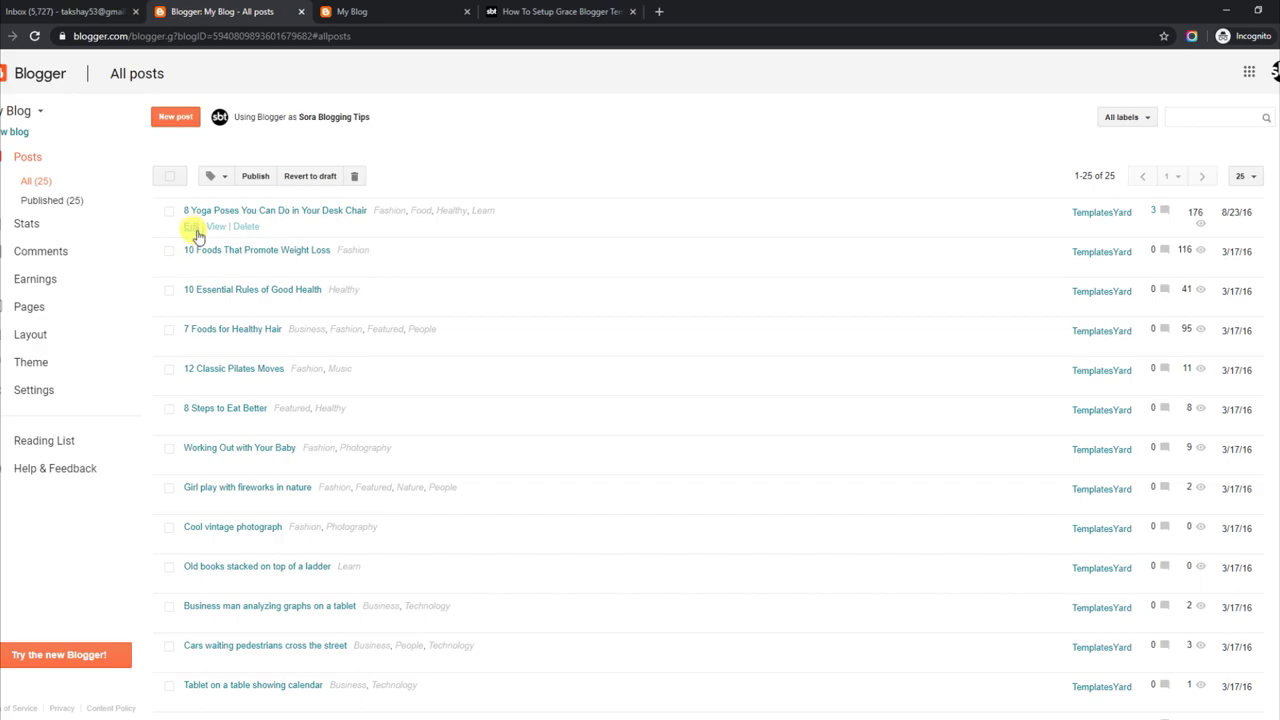
click(190, 228)
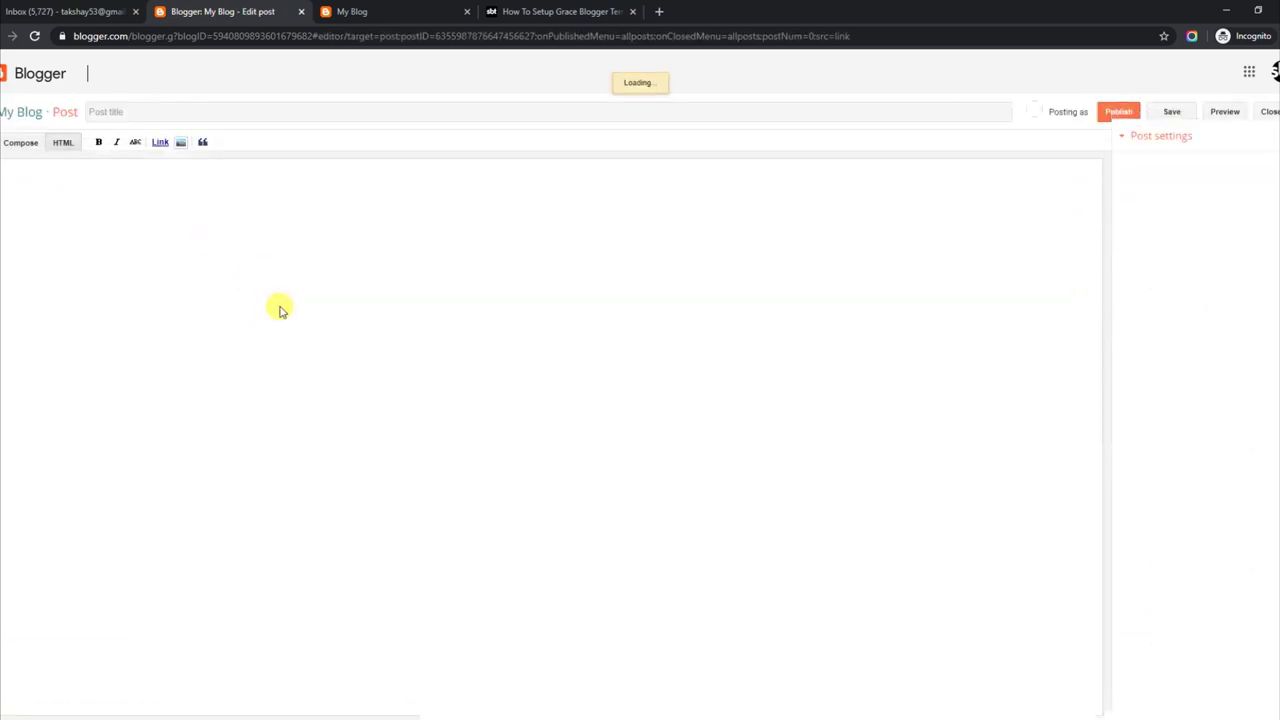
In the compose view, strike through the [full_width] text at the end of the yoga post and update the post
click(20, 142)
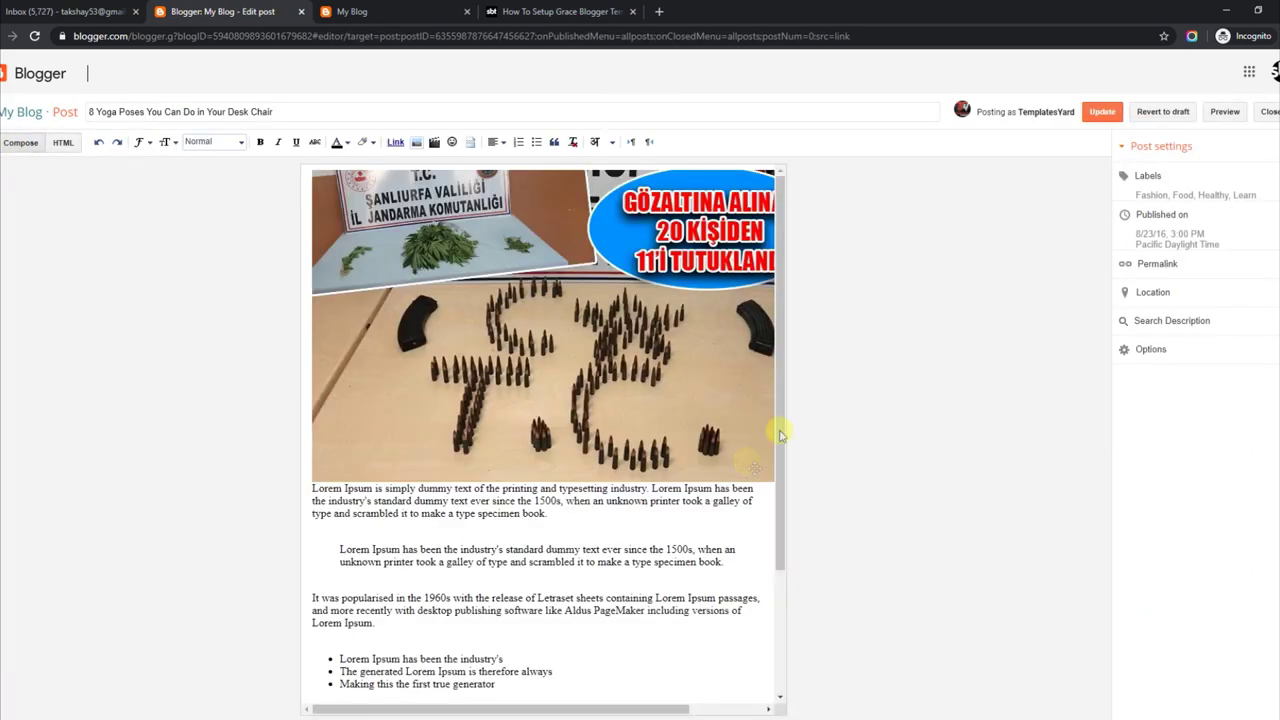
scroll(757, 677, down, 2)
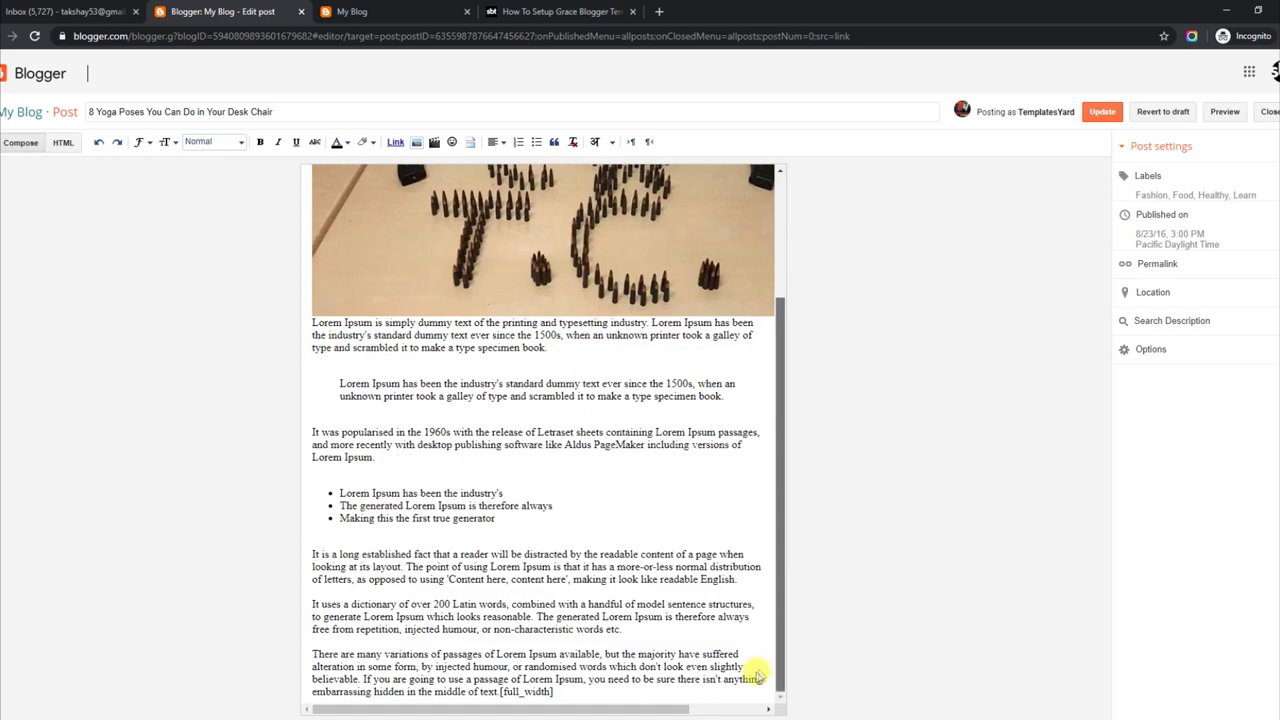
click(561, 693)
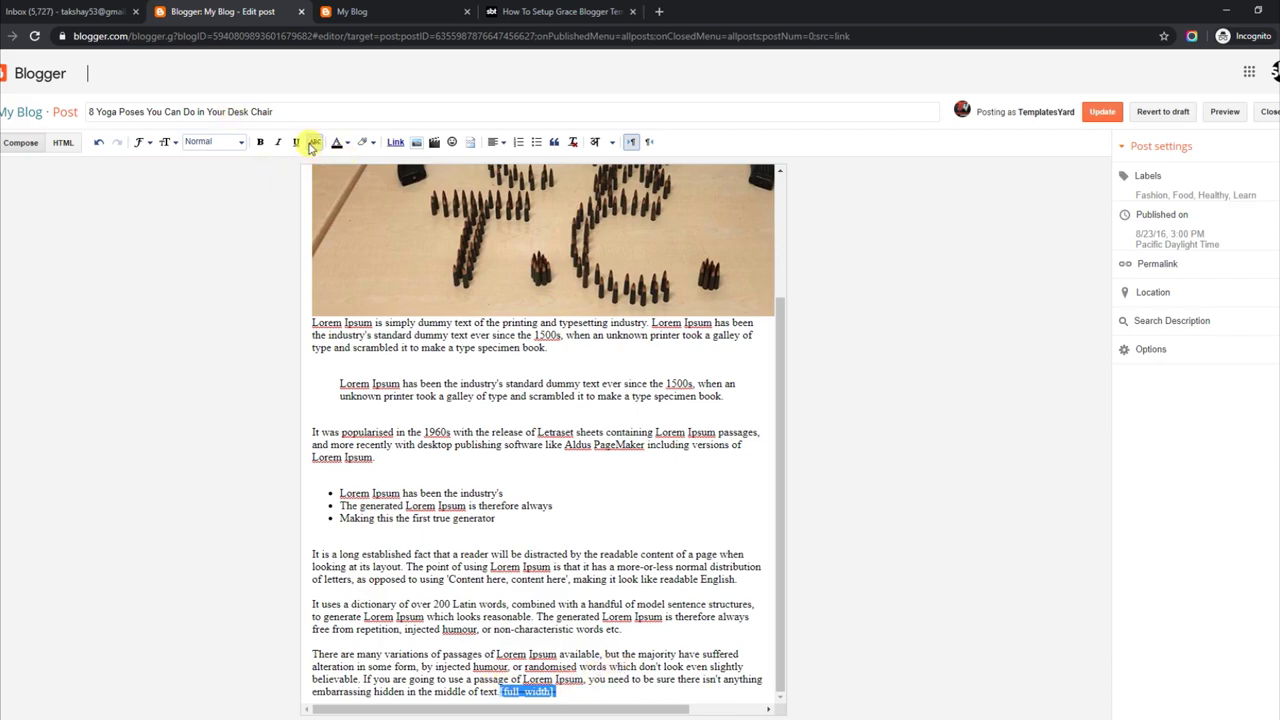
click(1090, 117)
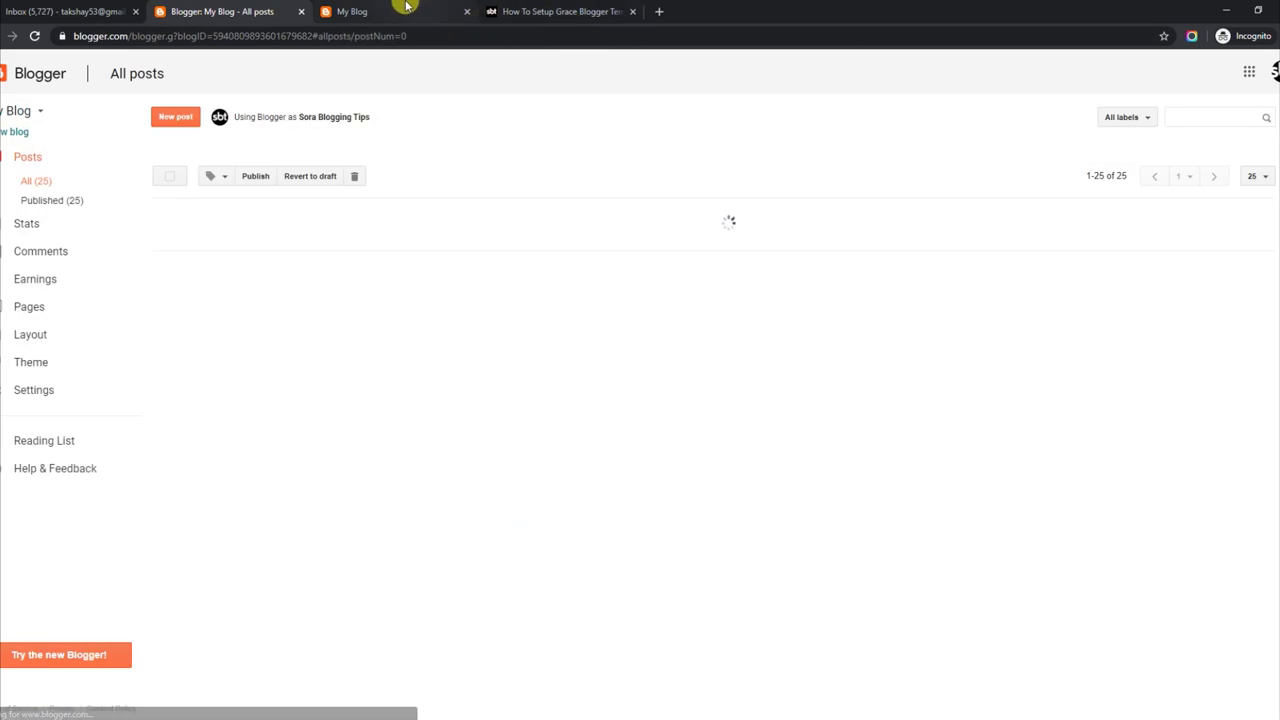
View the published post "8 Yoga Poses You Can Do in Your Desk Chair" to check its layout
click(400, 10)
click(265, 11)
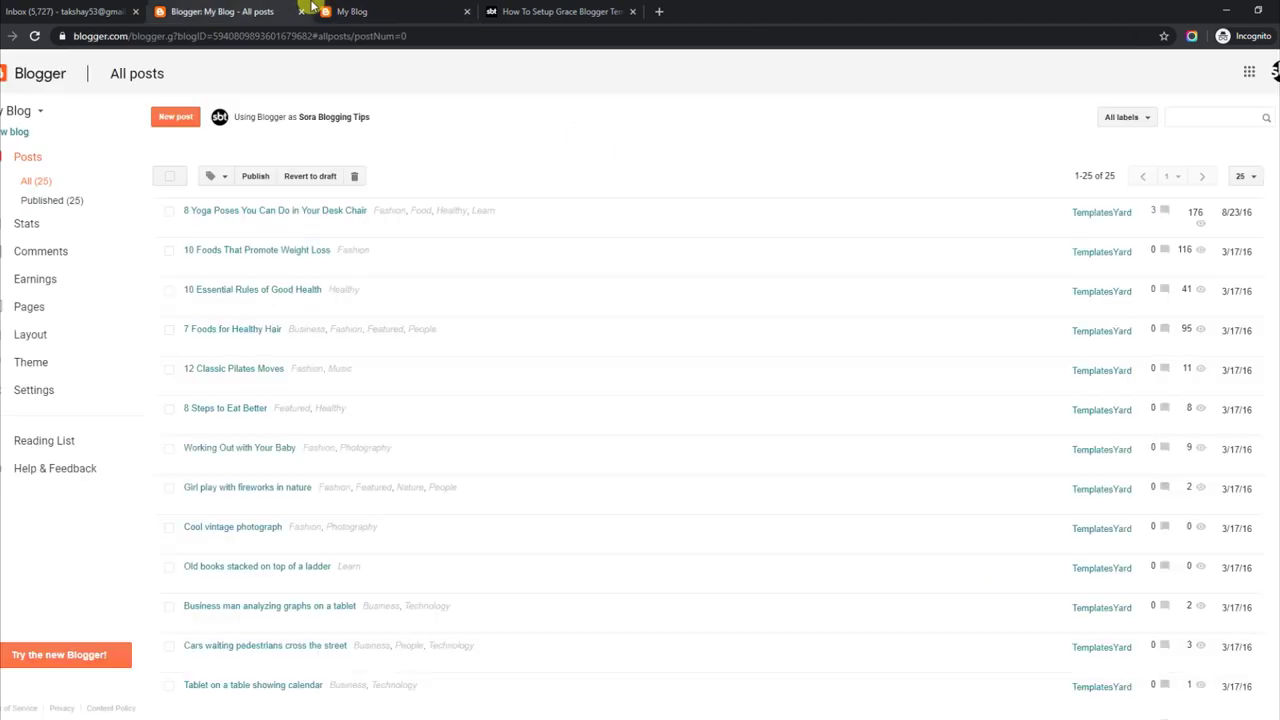
click(212, 225)
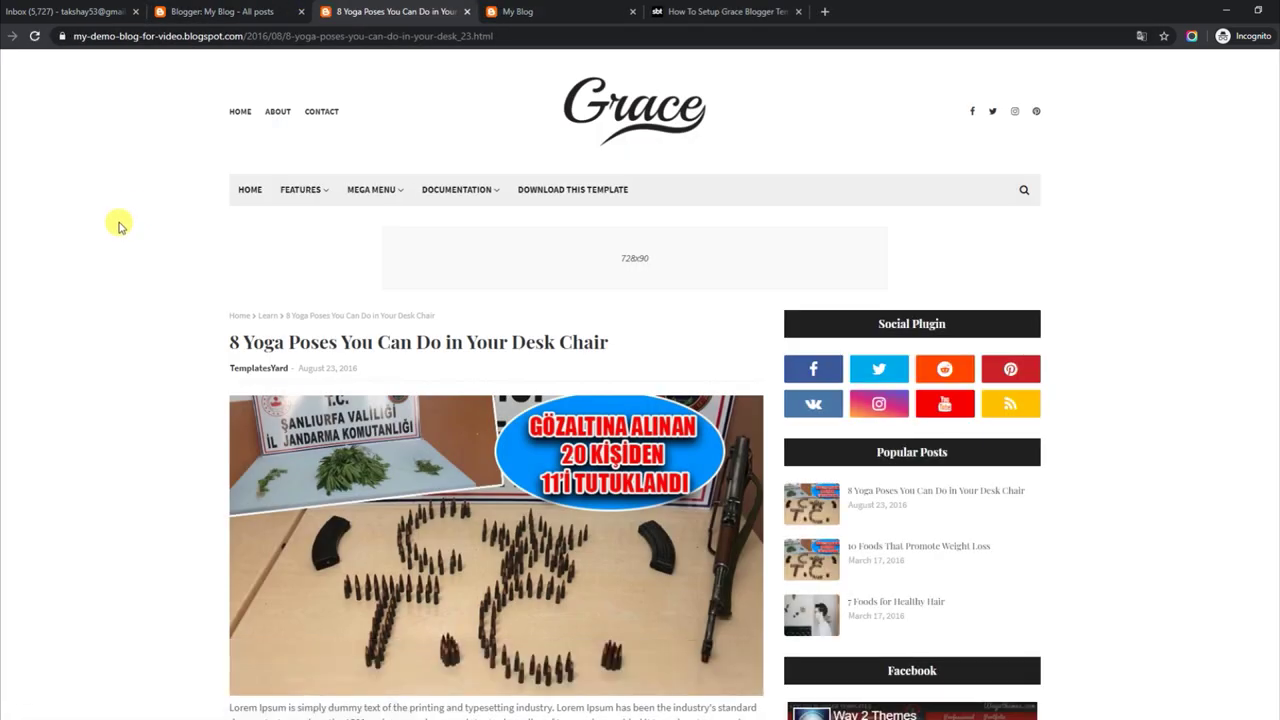
Reopen the yoga post, replace its [full_width] ending with full-width as strikethrough text on its own line, and update the post
click(255, 11)
click(188, 227)
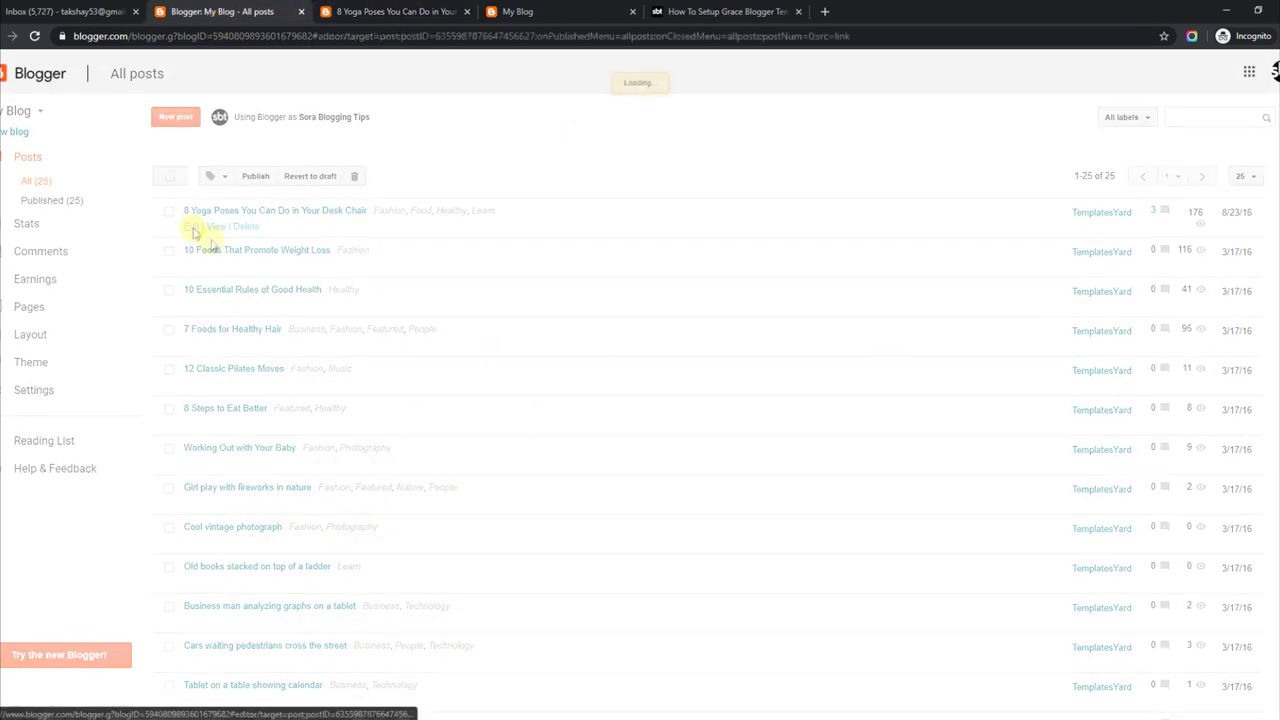
scroll(783, 432, down, 3)
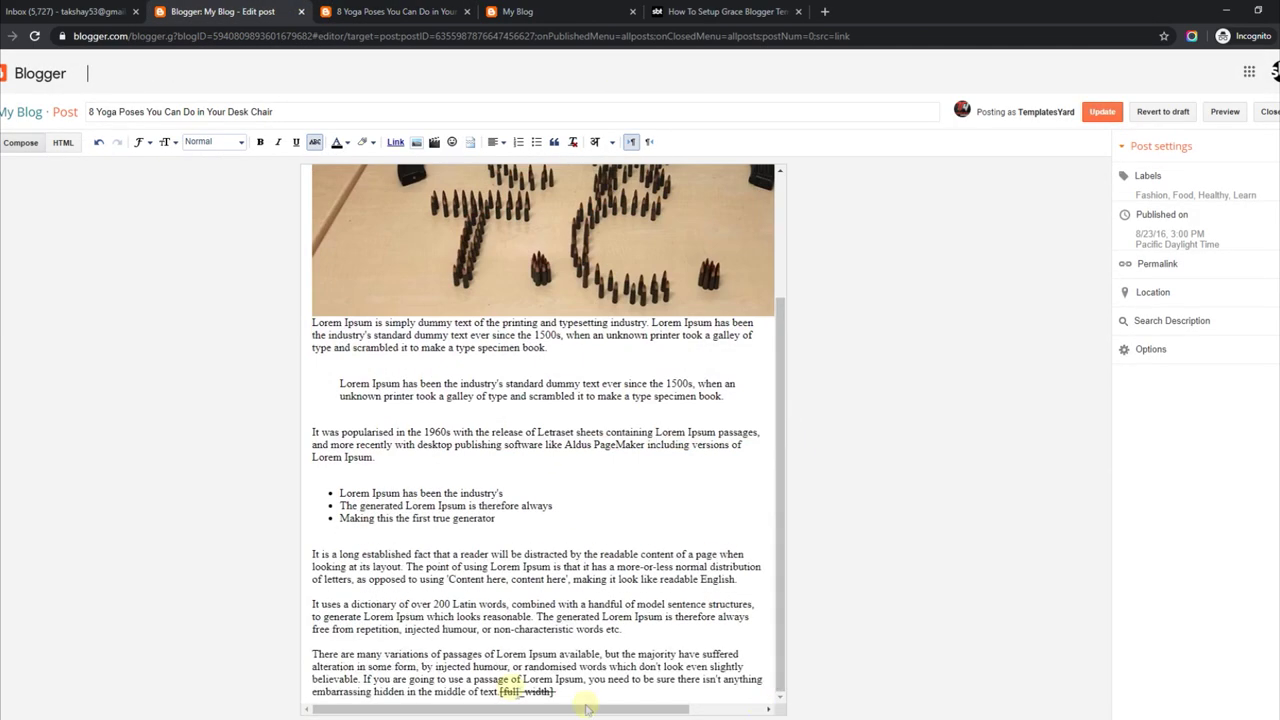
drag(527, 691, 313, 691)
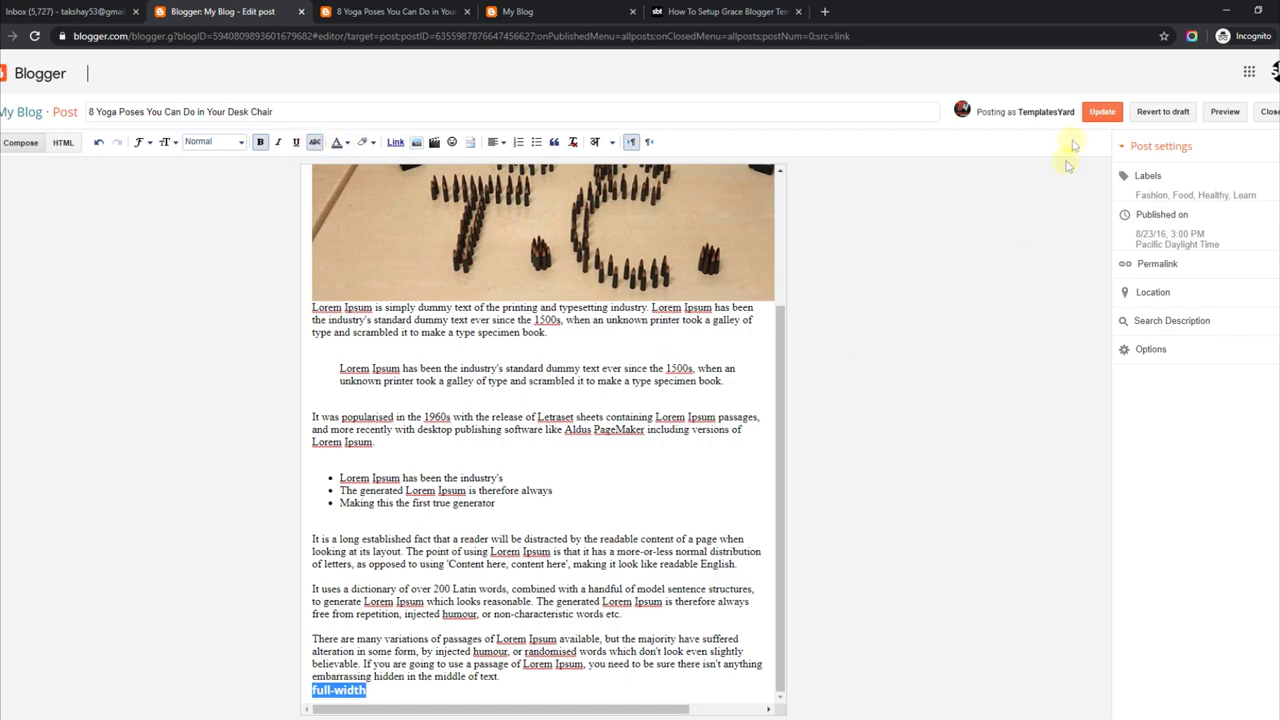
click(1102, 111)
Reload the published yoga post and examine its layout down to the comments
click(340, 11)
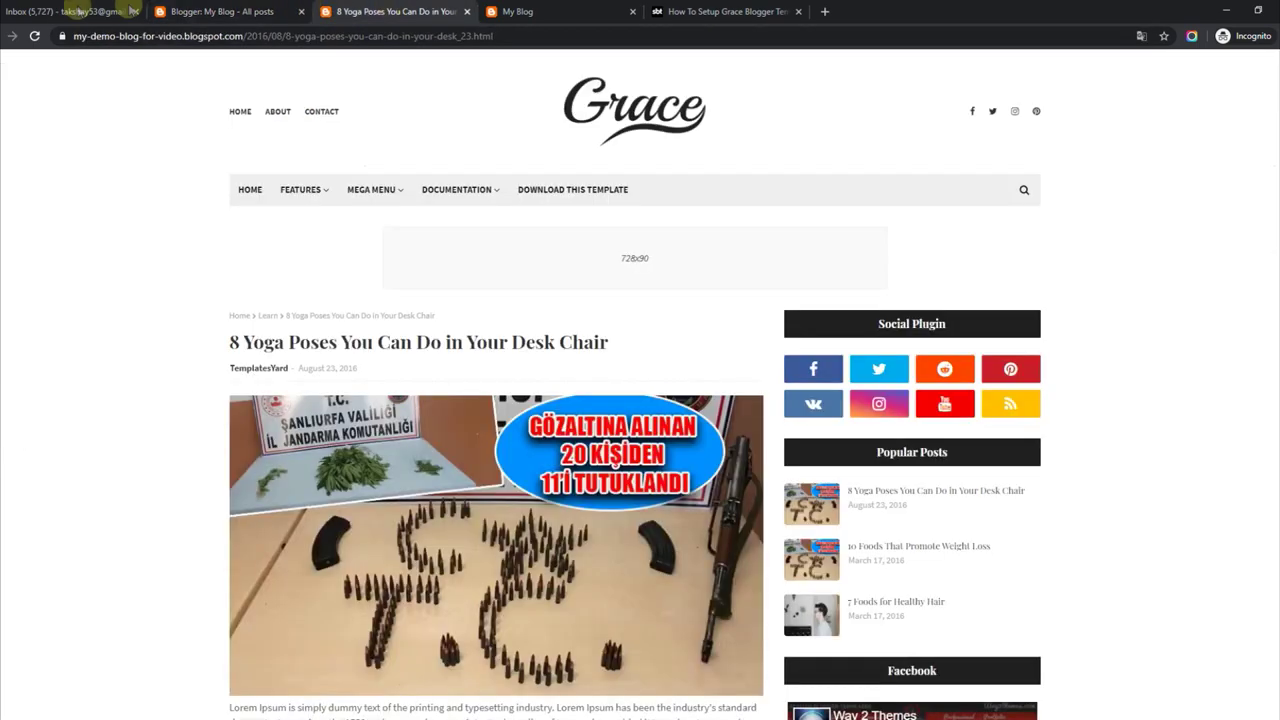
click(35, 36)
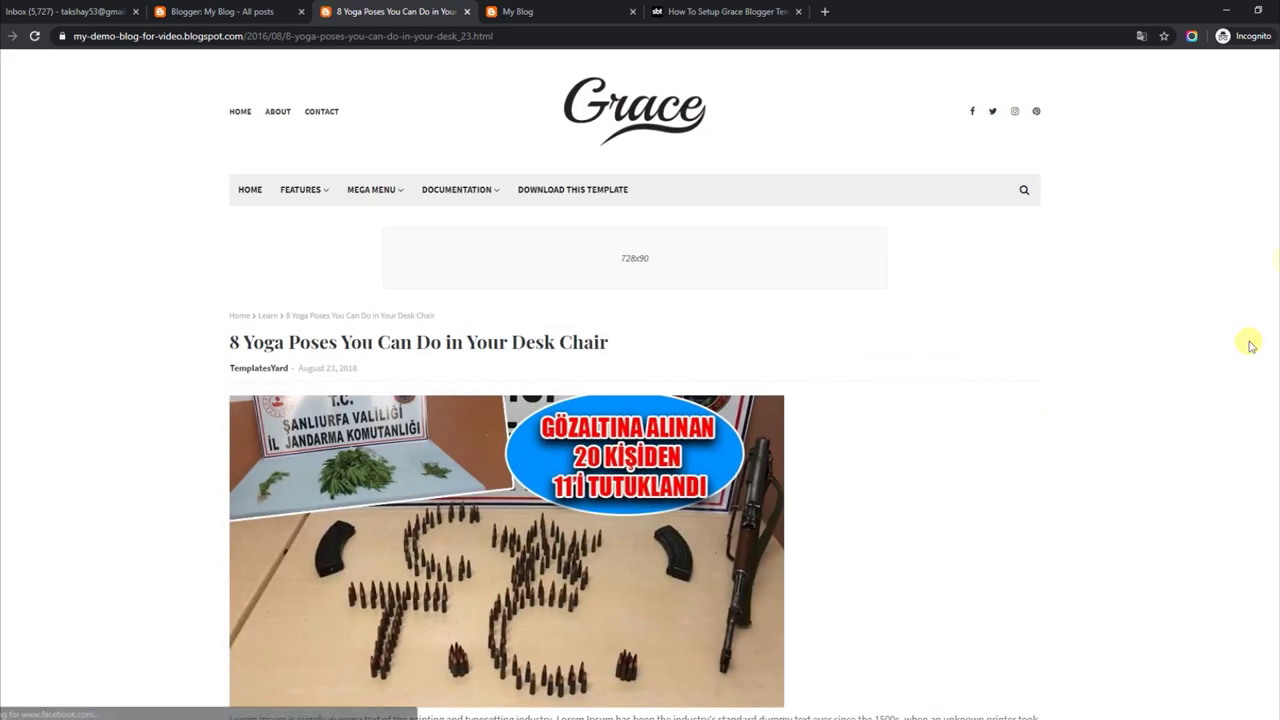
scroll(1249, 345, down, 15)
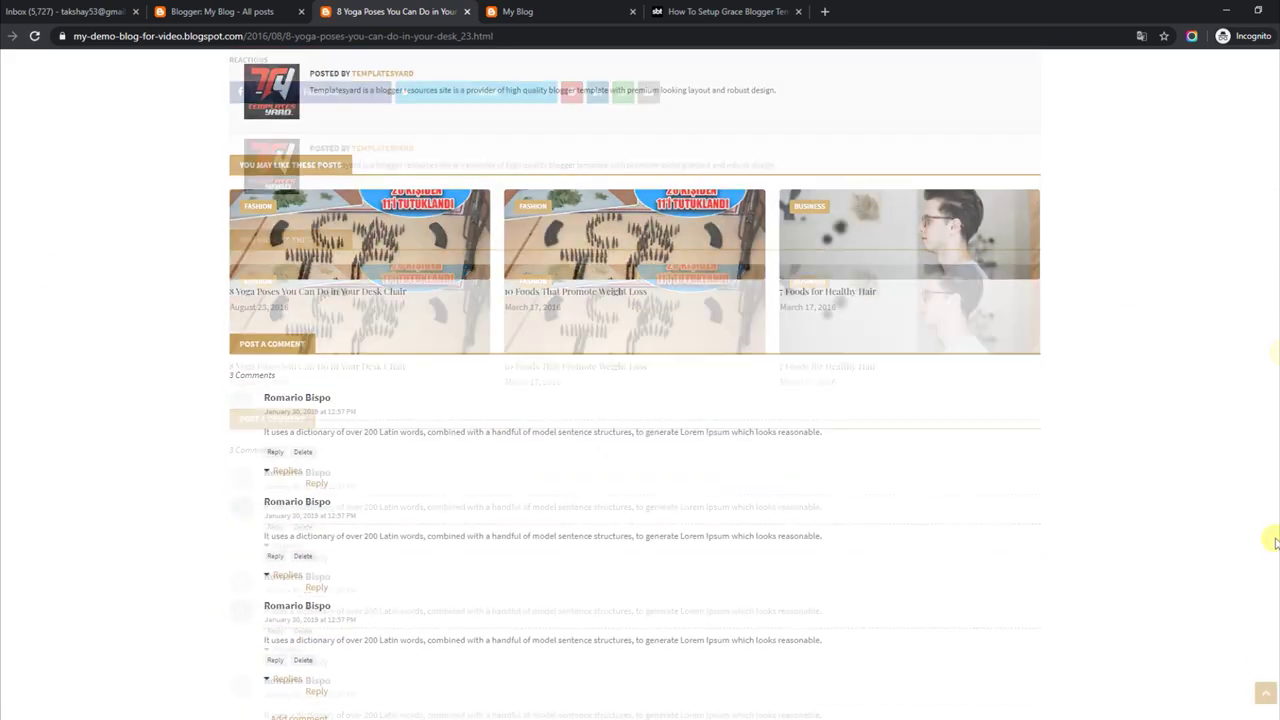
drag(1275, 543, 1277, 104)
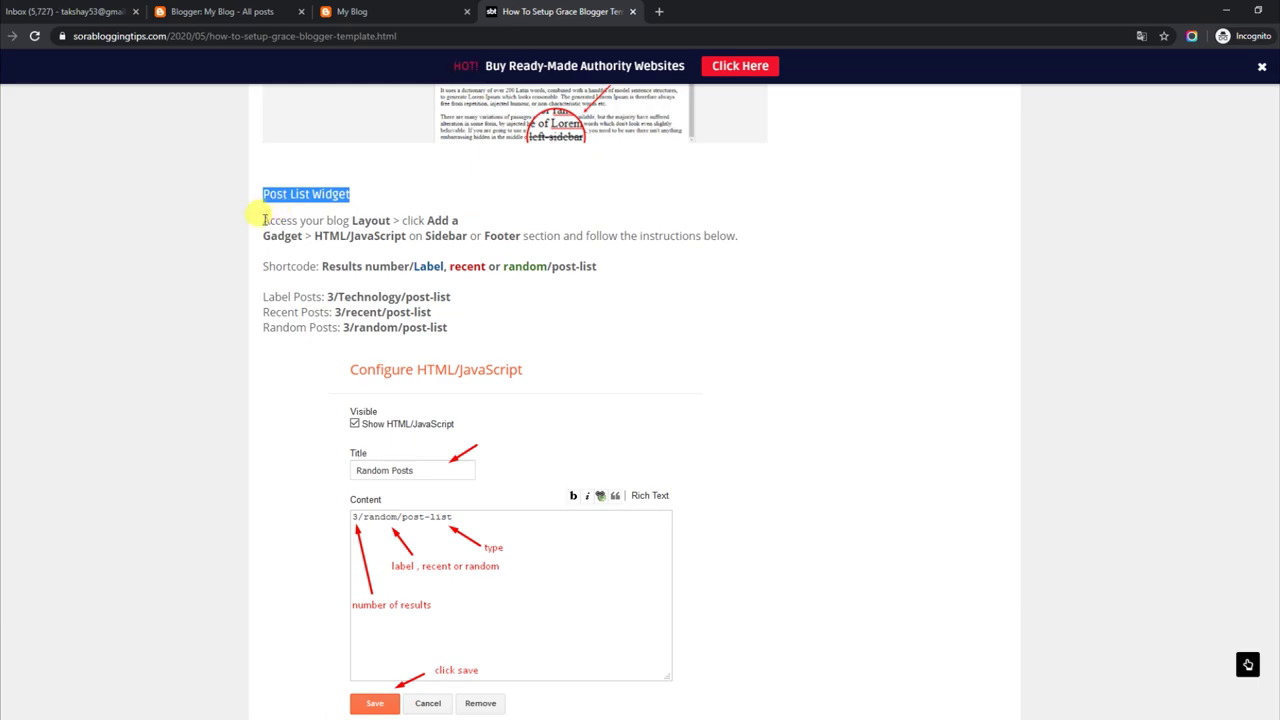
Read the setup guide's Post List Widget section, covering the gadget instructions and the label, recent and random shortcodes
drag(264, 220, 466, 224)
drag(265, 235, 742, 242)
drag(263, 265, 610, 268)
drag(264, 296, 470, 297)
drag(266, 312, 441, 317)
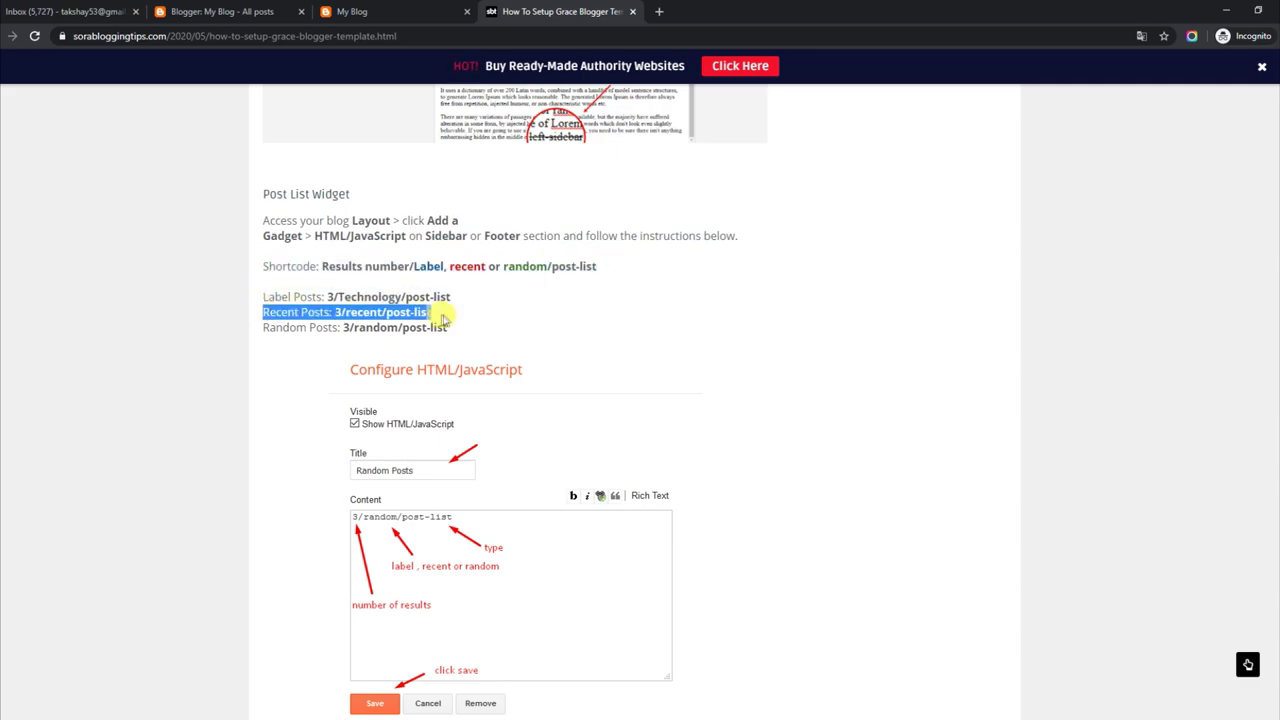
drag(264, 326, 477, 330)
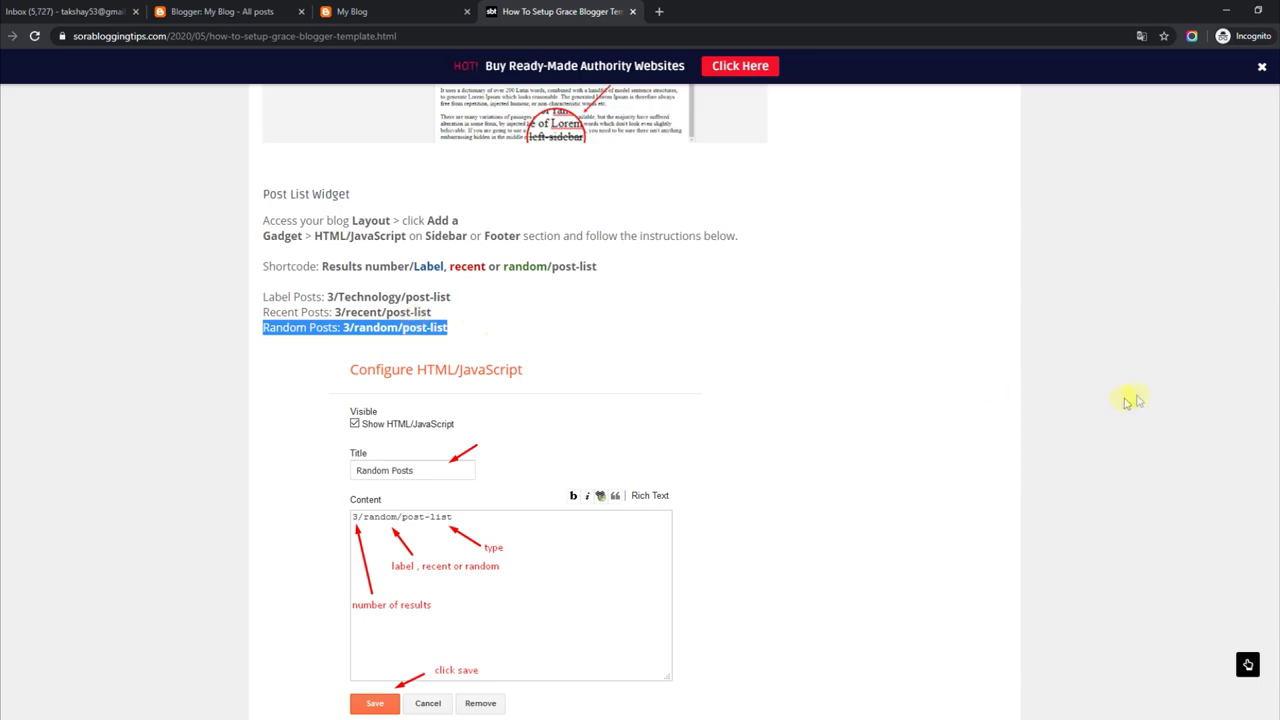
scroll(338, 348, down, 3)
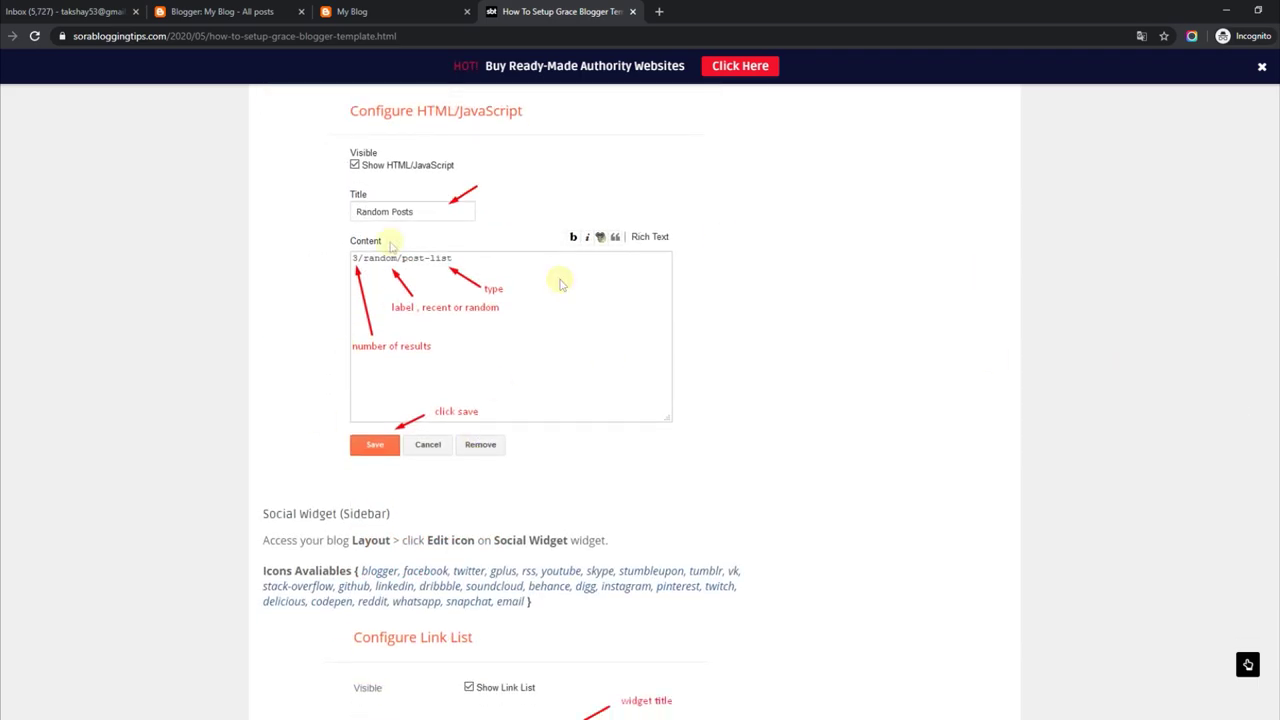
scroll(500, 400, up, 4)
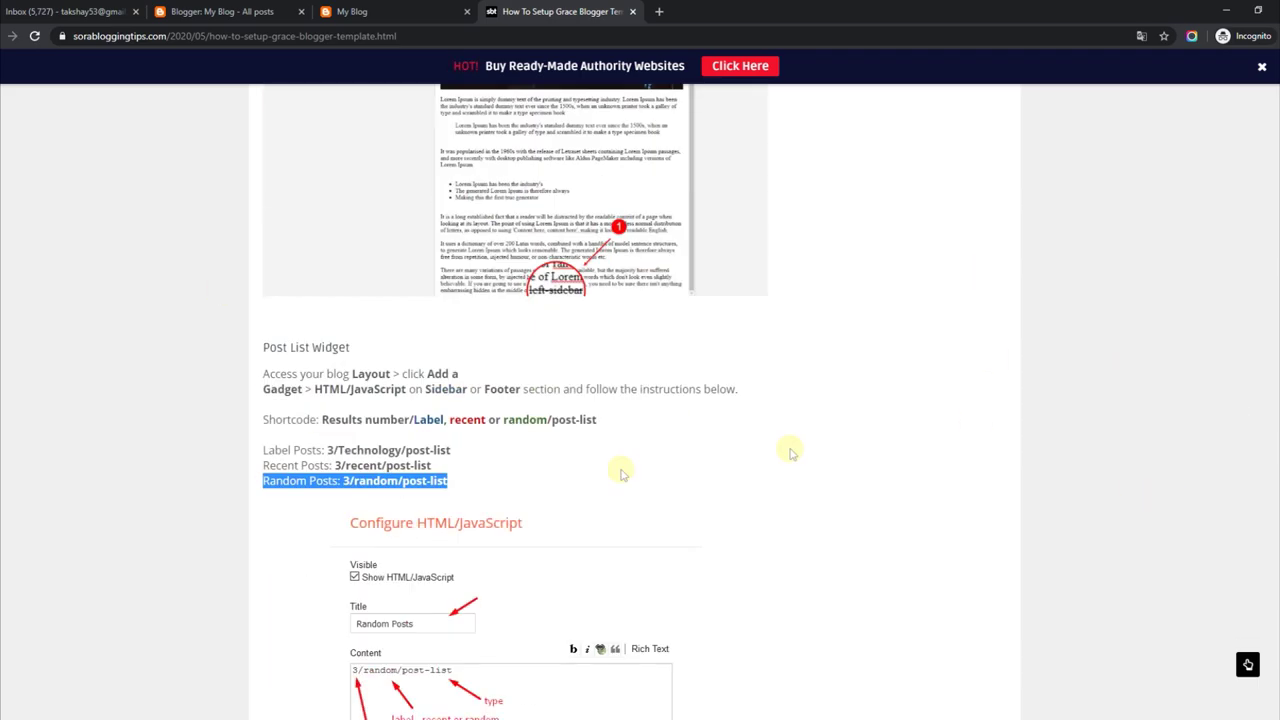
Copy the label shortcode 3/Technology/post-list from the setup guide and look over the live blog's sidebar
drag(330, 450, 450, 452)
right_click(440, 452)
click(463, 460)
click(410, 14)
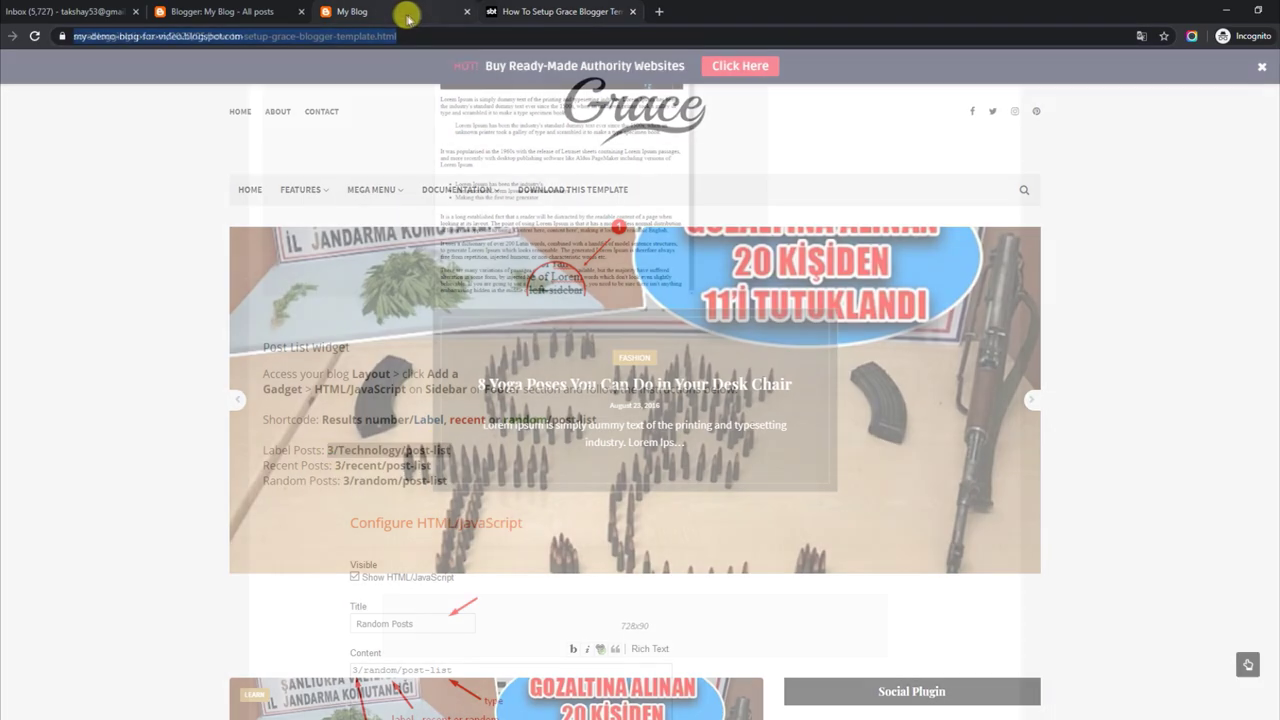
scroll(635, 400, down, 8)
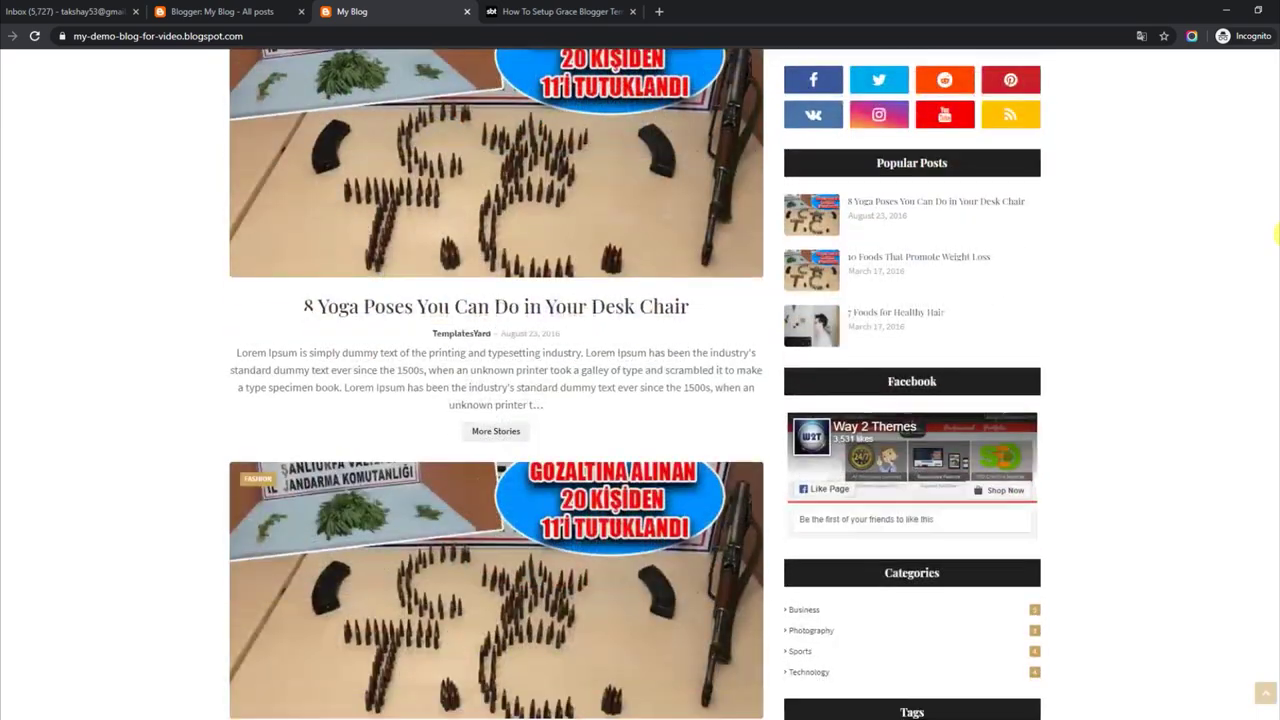
scroll(1277, 303, up, 10)
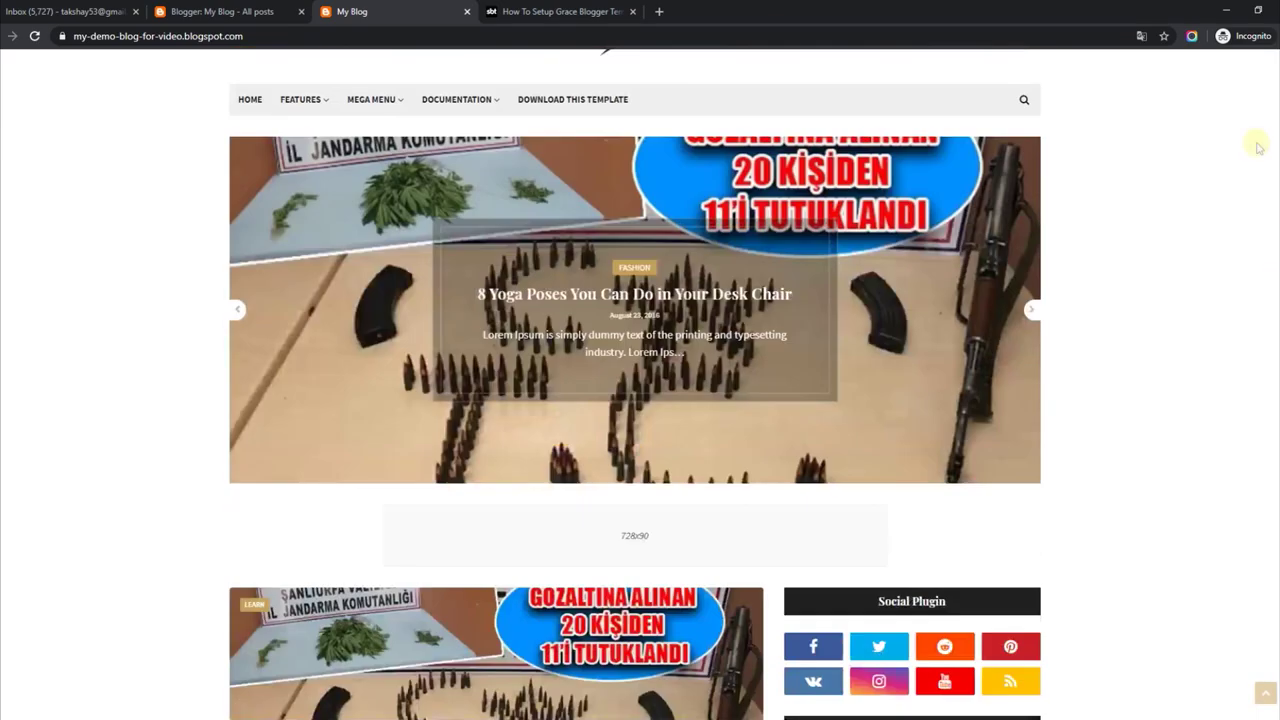
Add an HTML/JavaScript gadget to the Sidebar Right (B) section of the Blogger layout
click(289, 10)
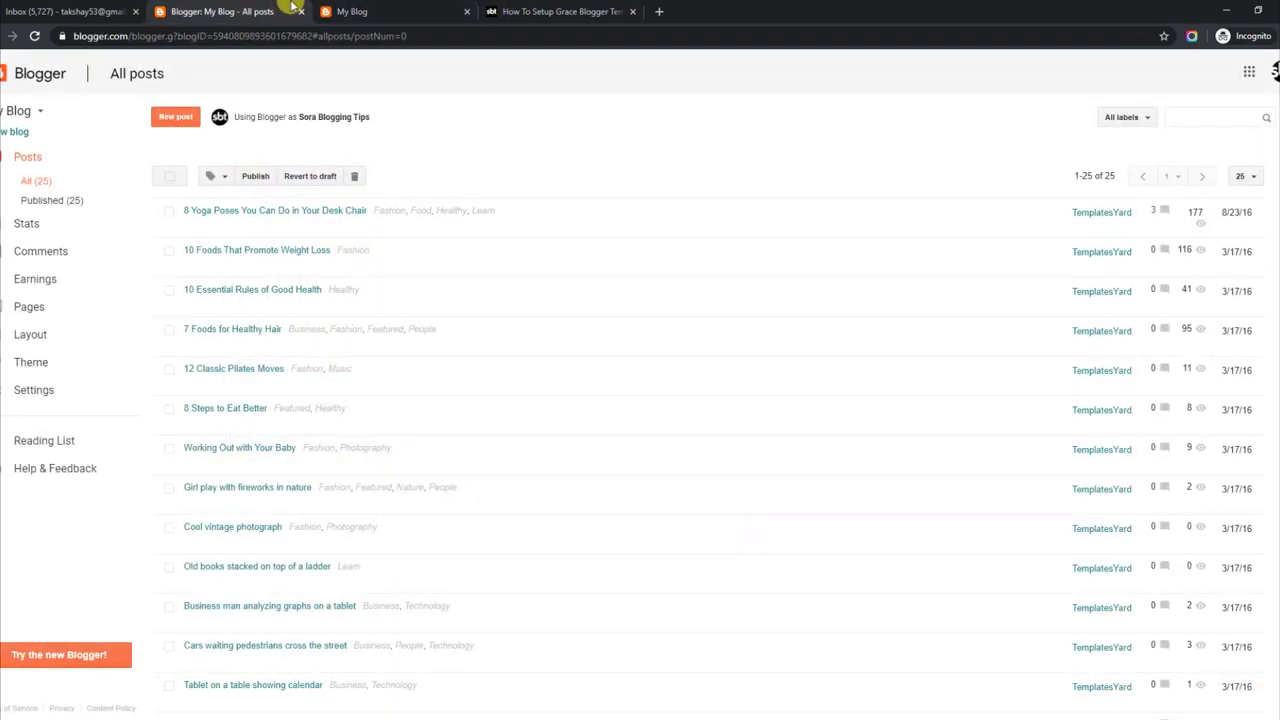
click(24, 336)
scroll(430, 430, down, 5)
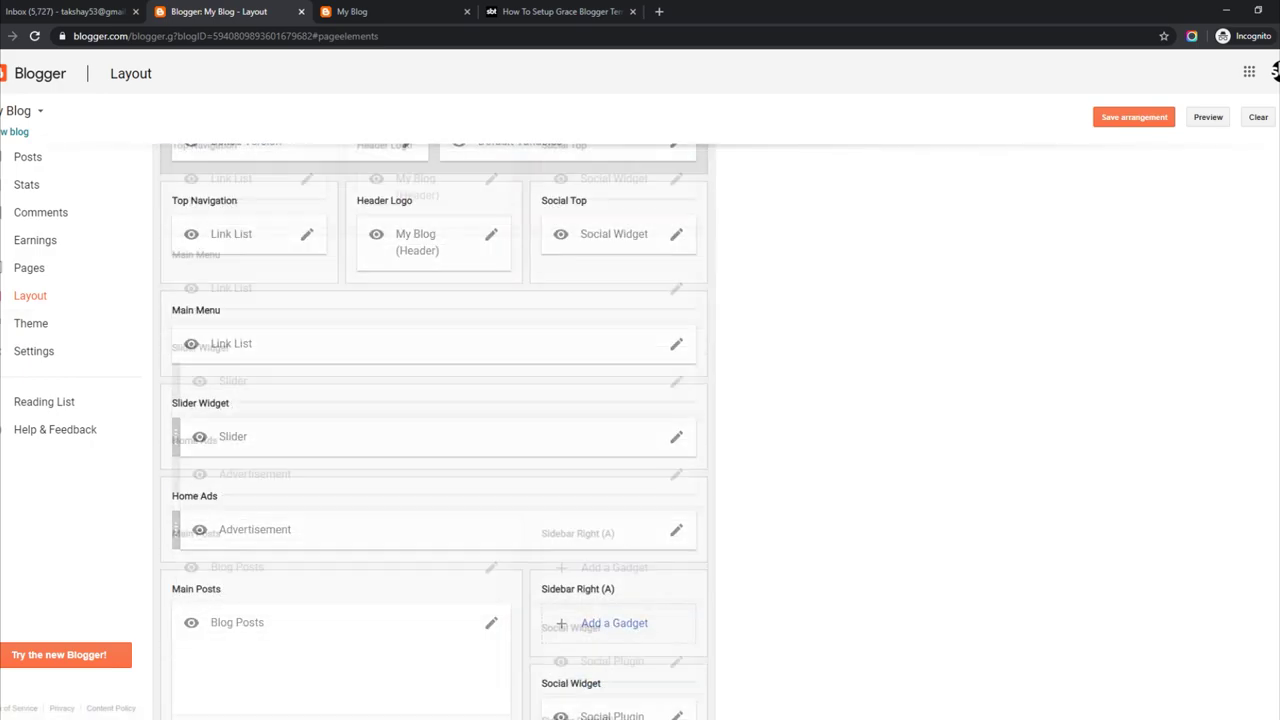
scroll(880, 330, down, 3)
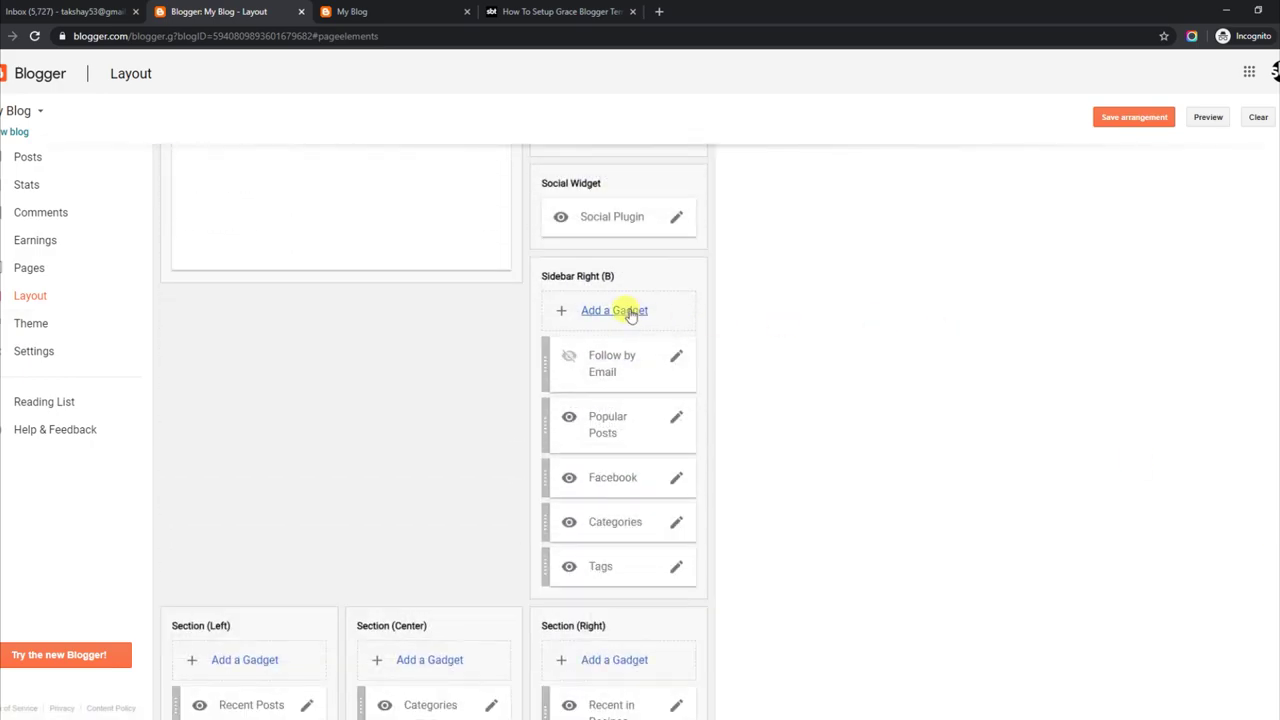
click(628, 312)
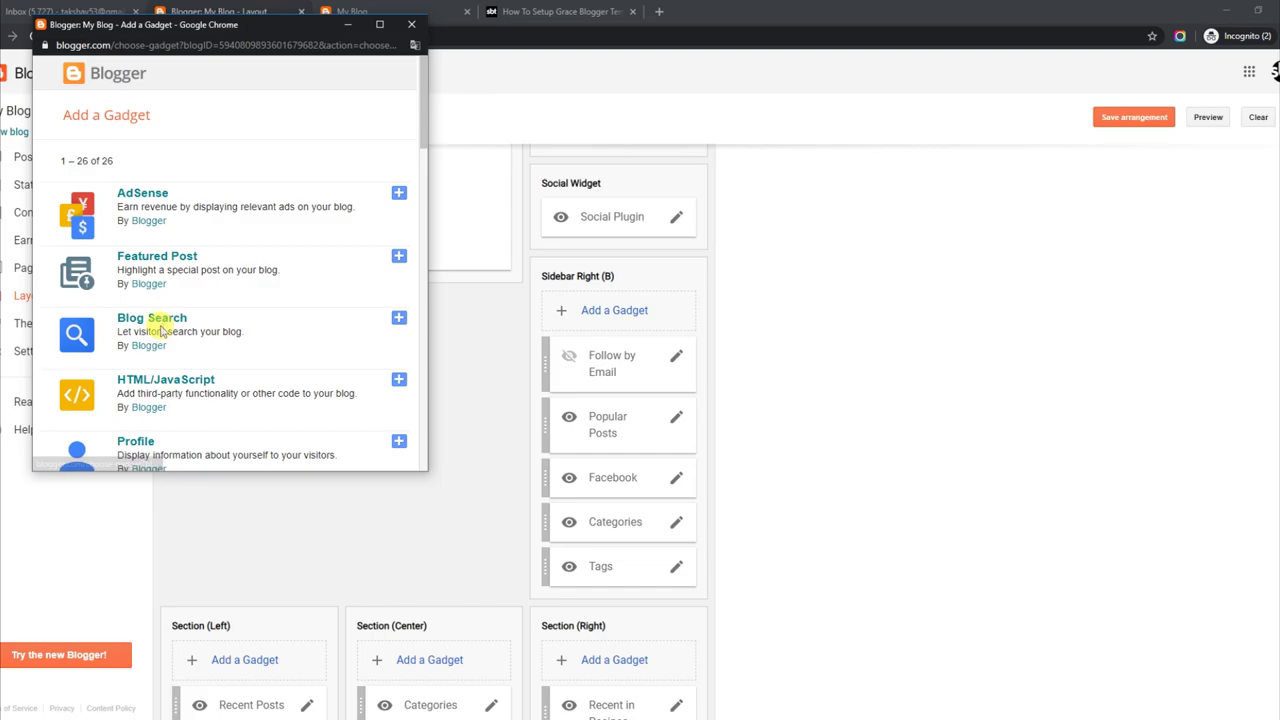
click(399, 379)
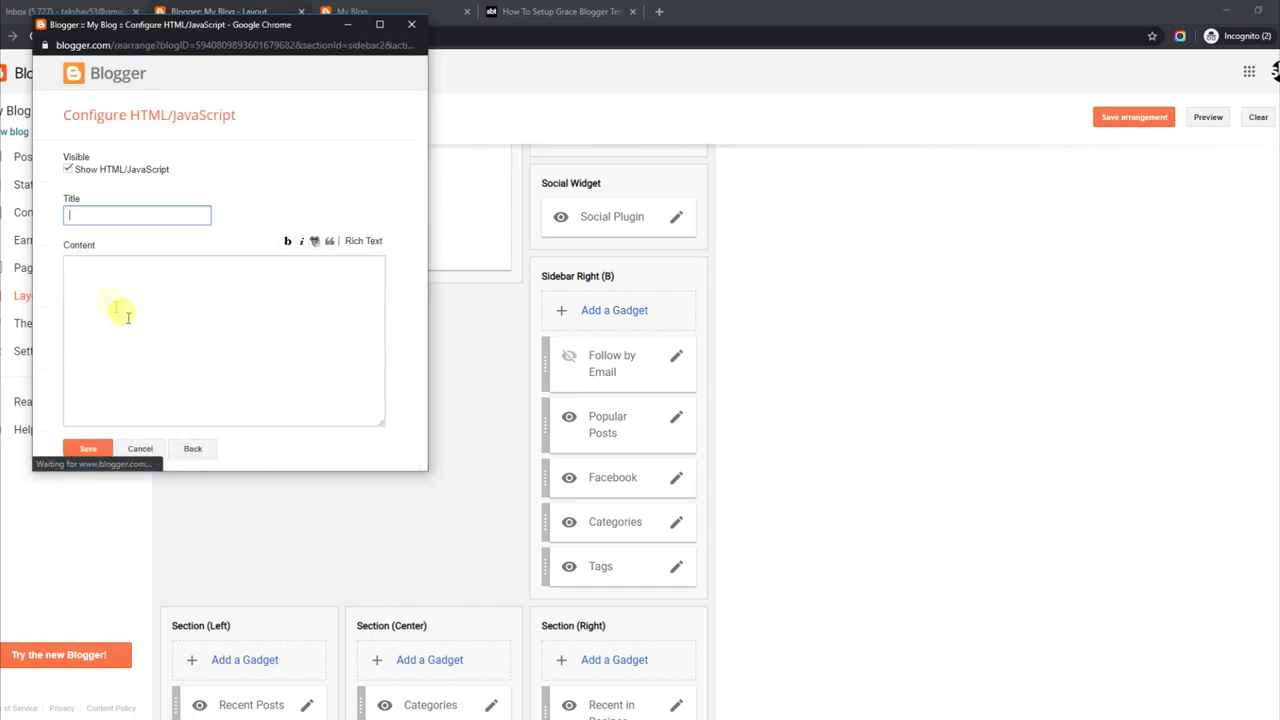
Paste 3/Technology/post-list as the HTML/JavaScript gadget's content, then save the gadget and the layout arrangement
right_click(112, 292)
click(146, 390)
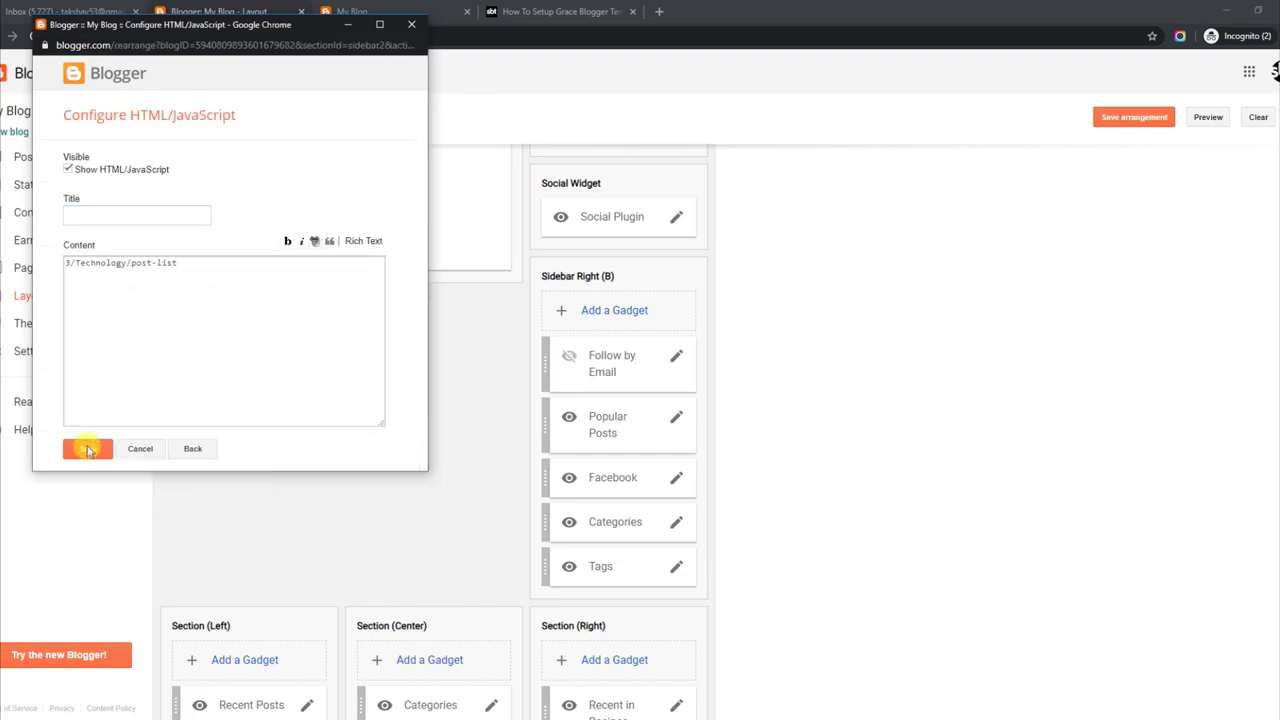
click(1153, 117)
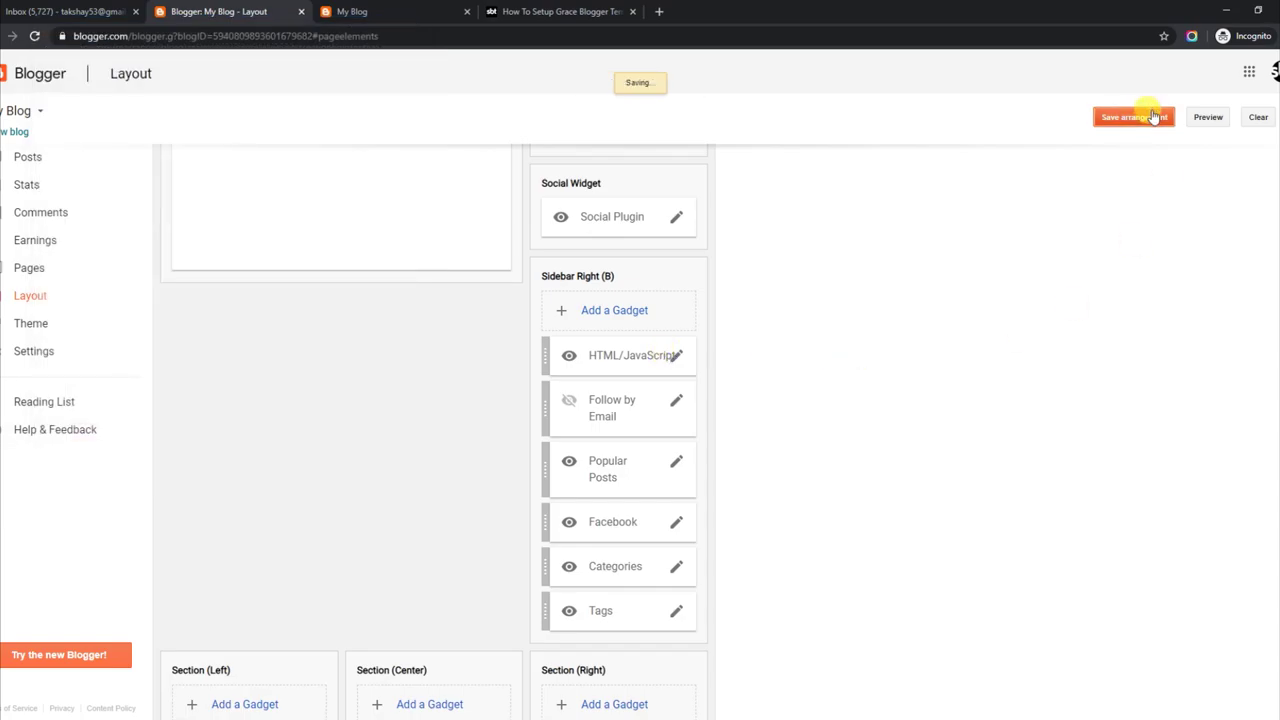
Check the sidebar on the live blog and read the guide's Social Widget (Sidebar) section with its available icons
click(384, 18)
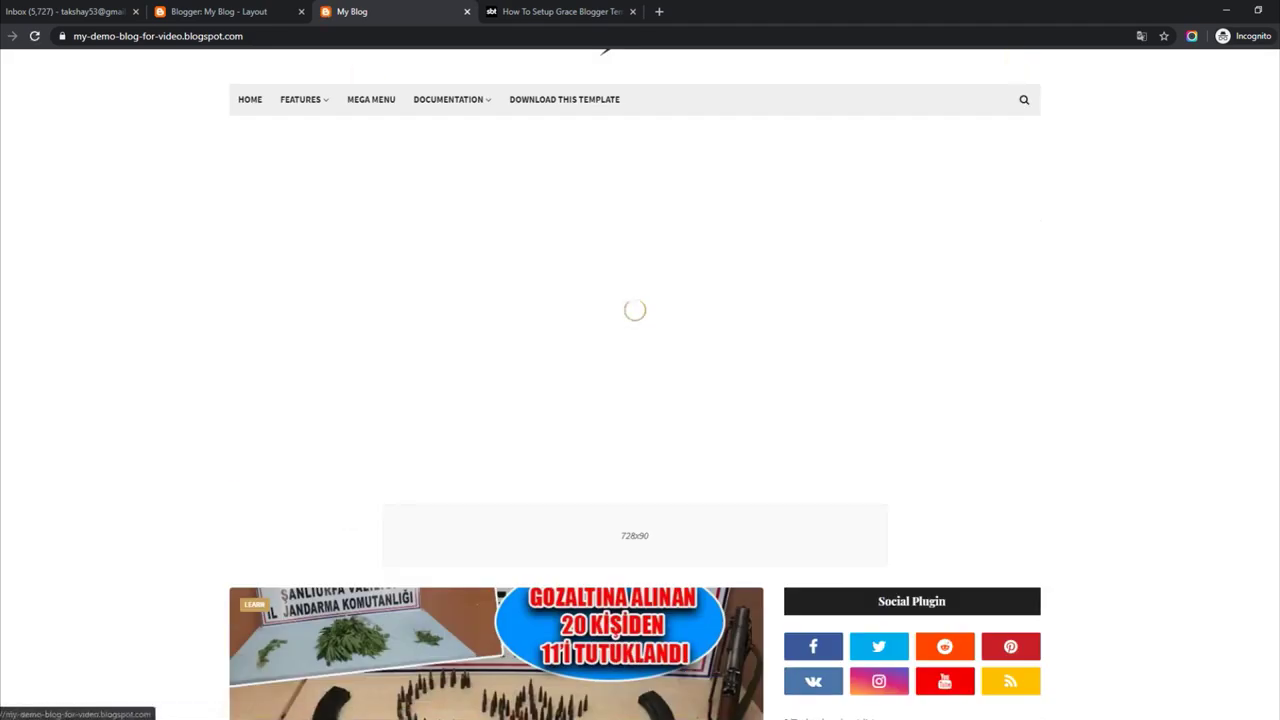
scroll(760, 200, down, 5)
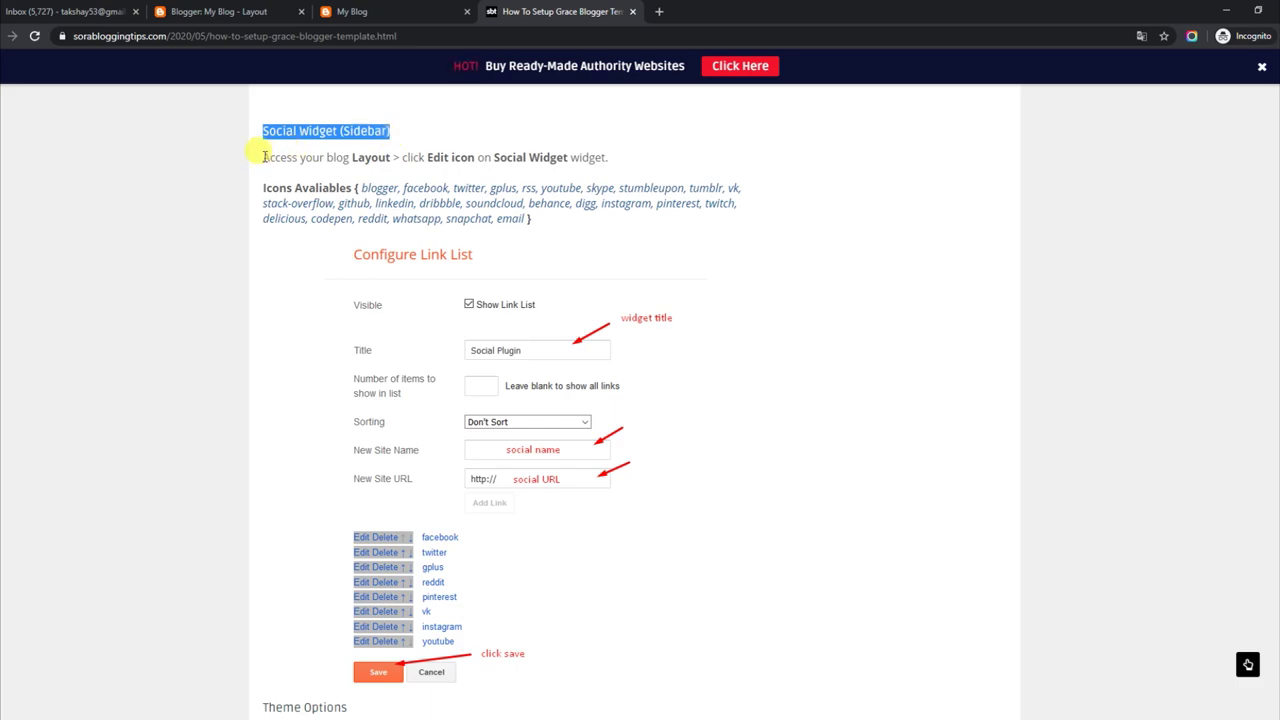
drag(263, 157, 608, 160)
drag(263, 187, 578, 232)
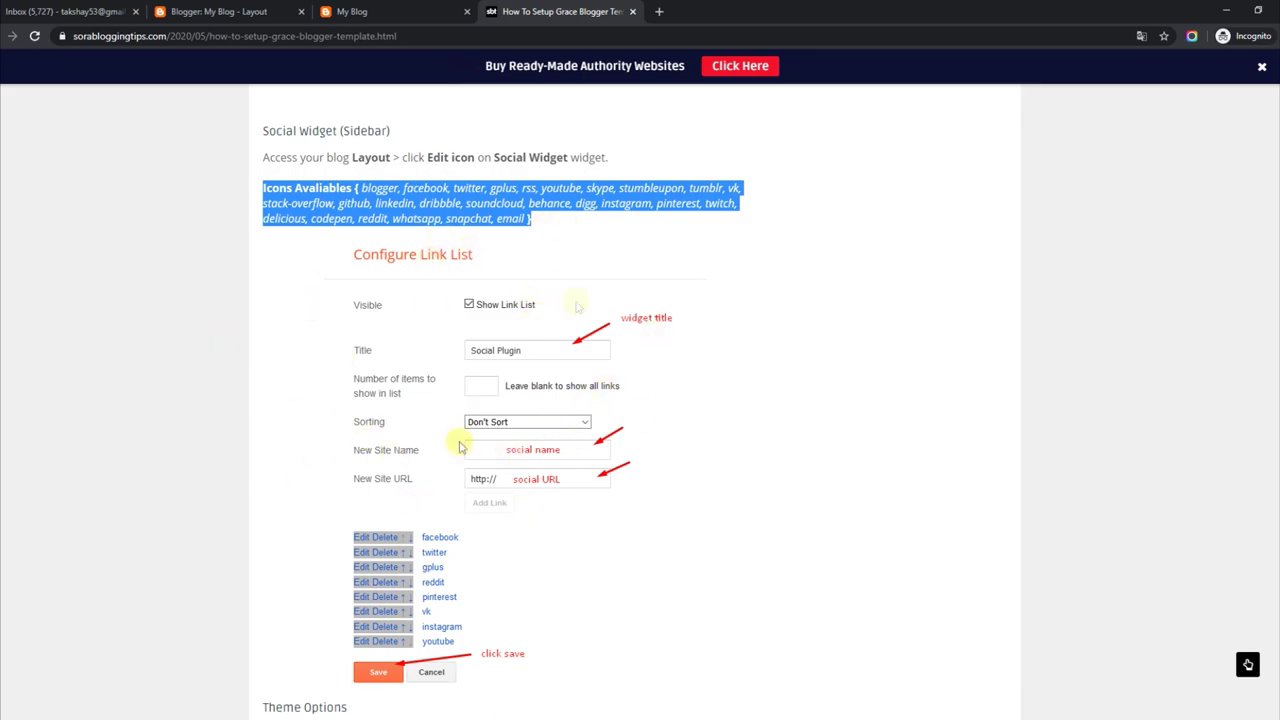
click(415, 11)
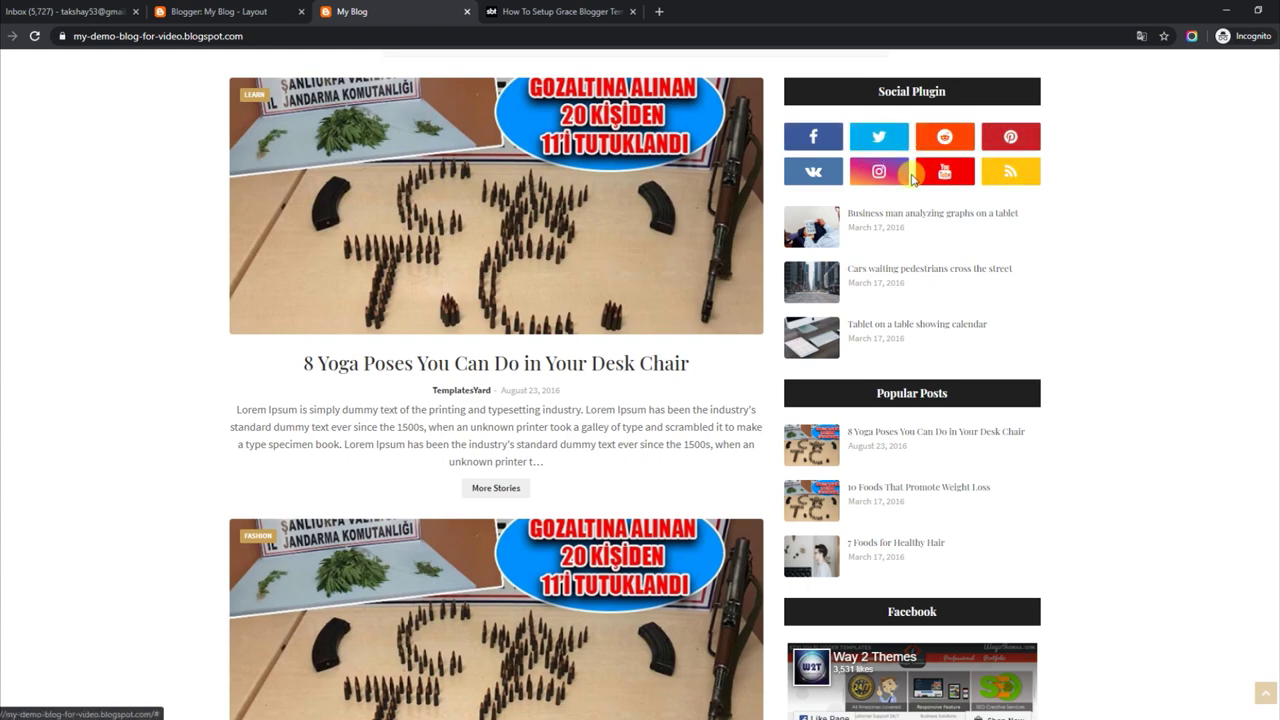
Open the Social Plugin link list in the Blogger layout and open its facebook and twitter entries for editing
click(210, 10)
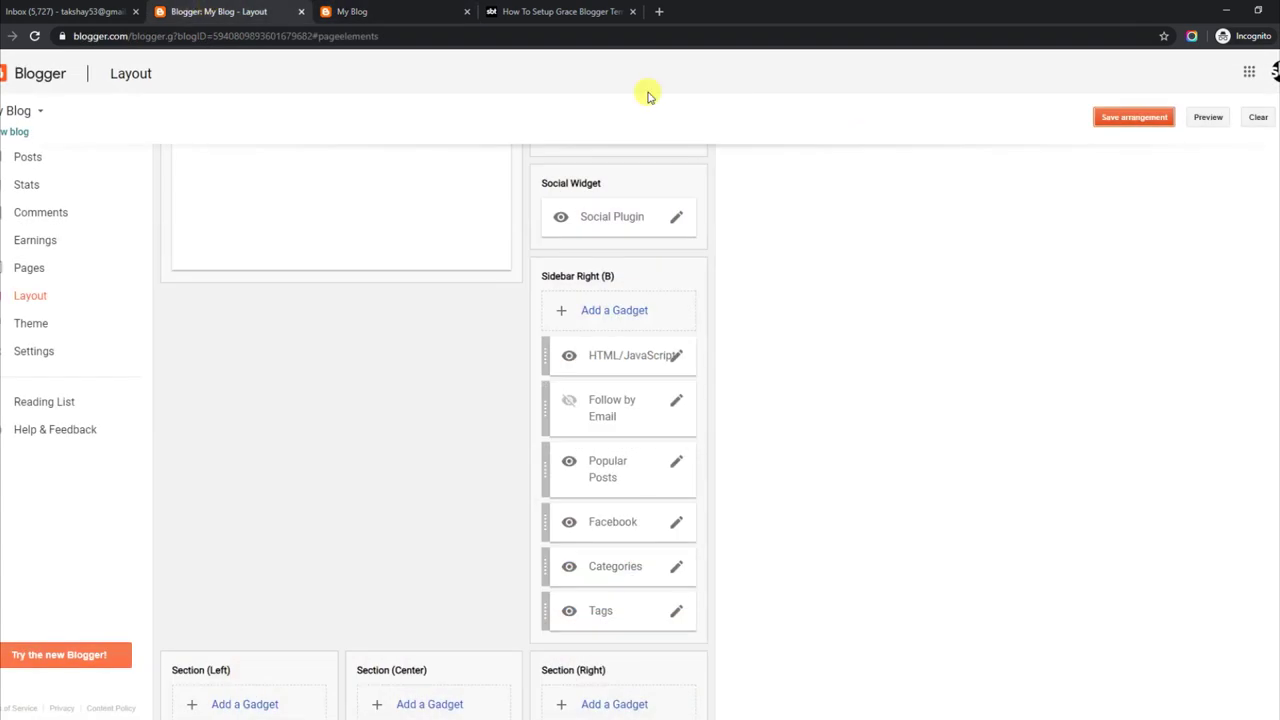
click(675, 218)
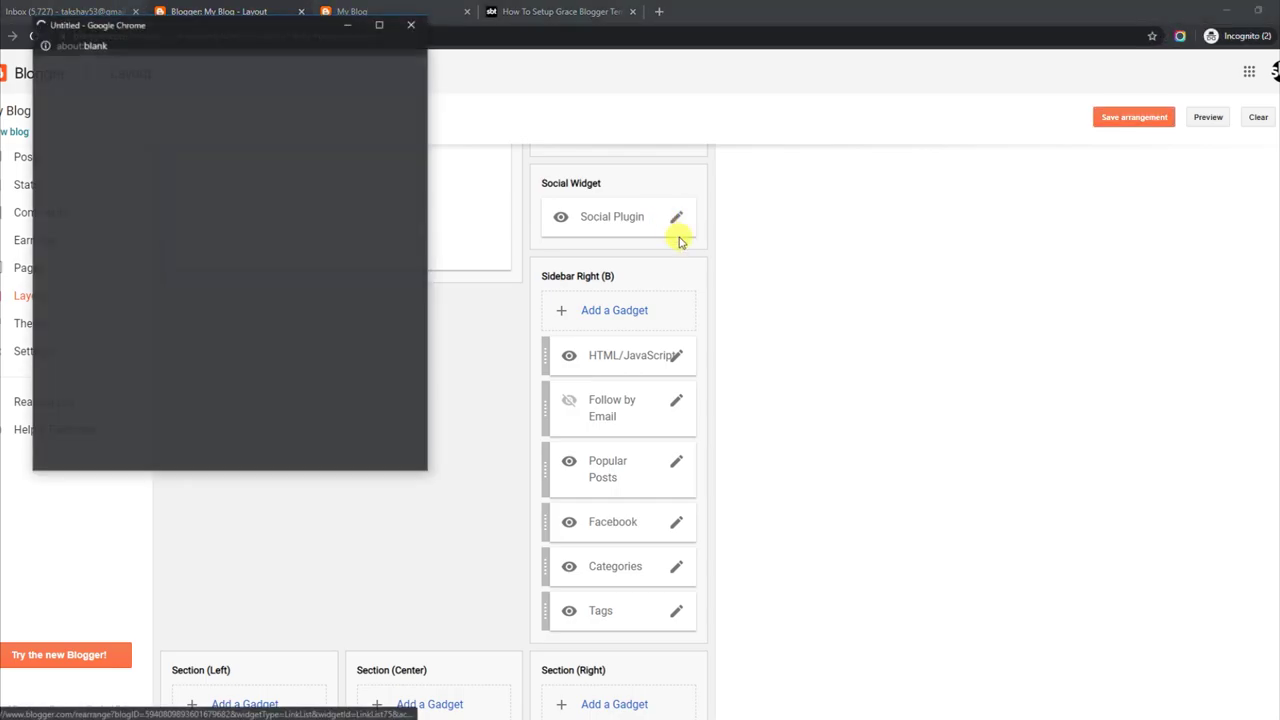
drag(418, 265, 414, 366)
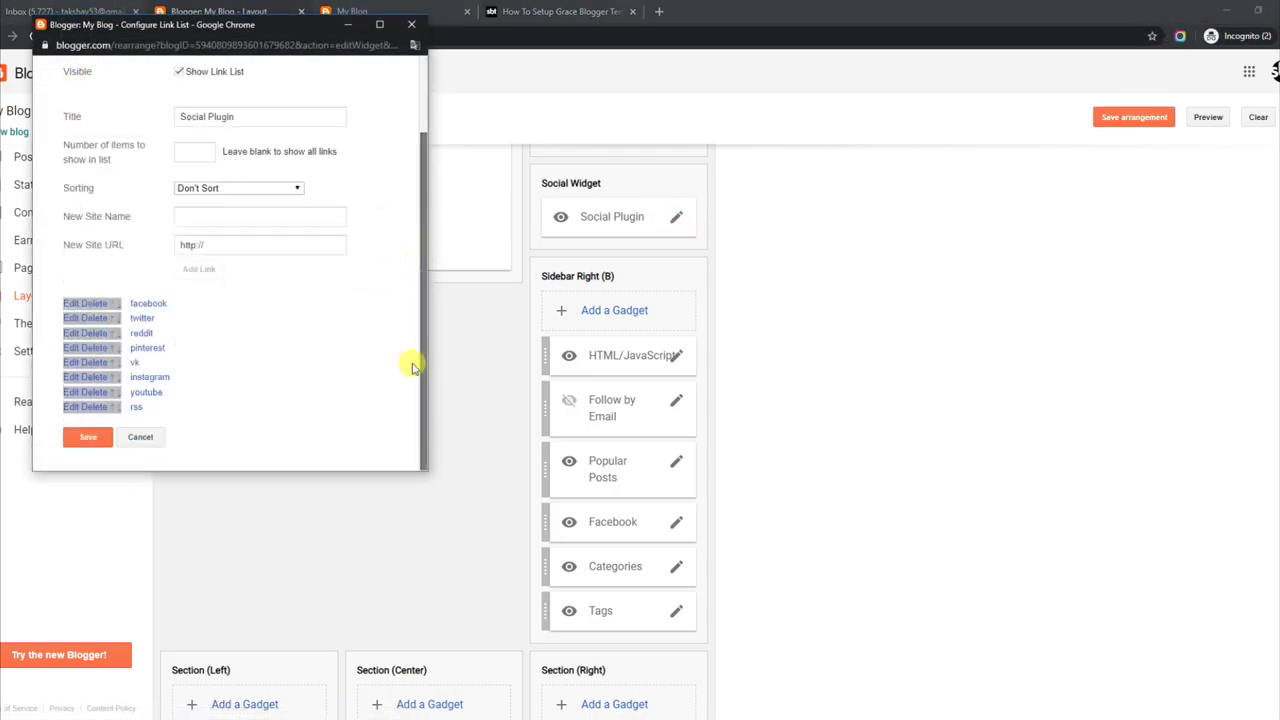
click(75, 305)
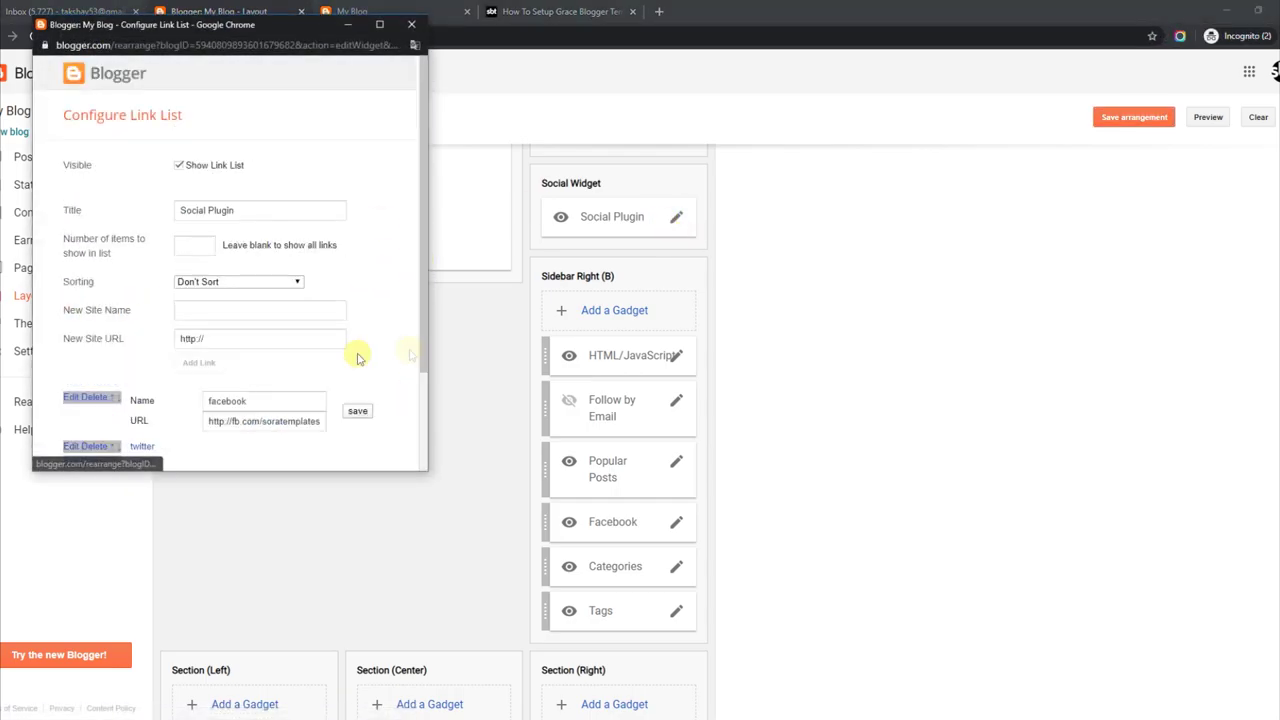
drag(420, 306, 414, 423)
click(75, 318)
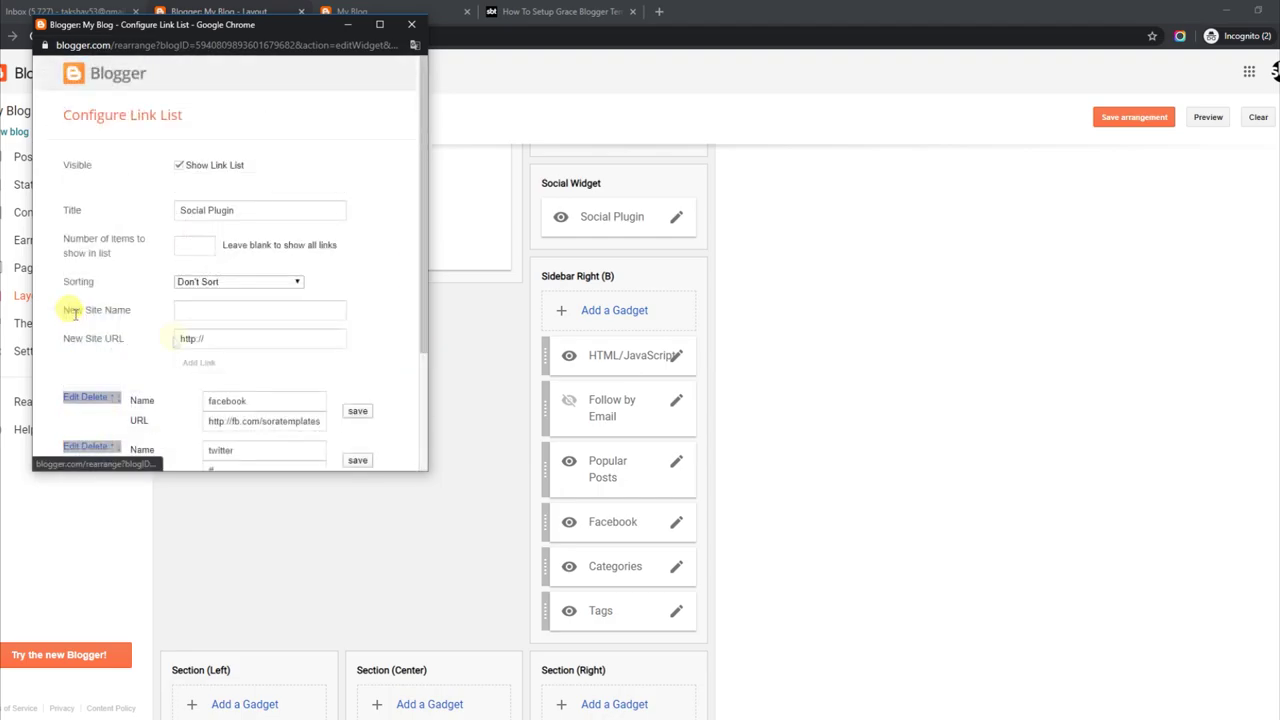
drag(417, 289, 423, 391)
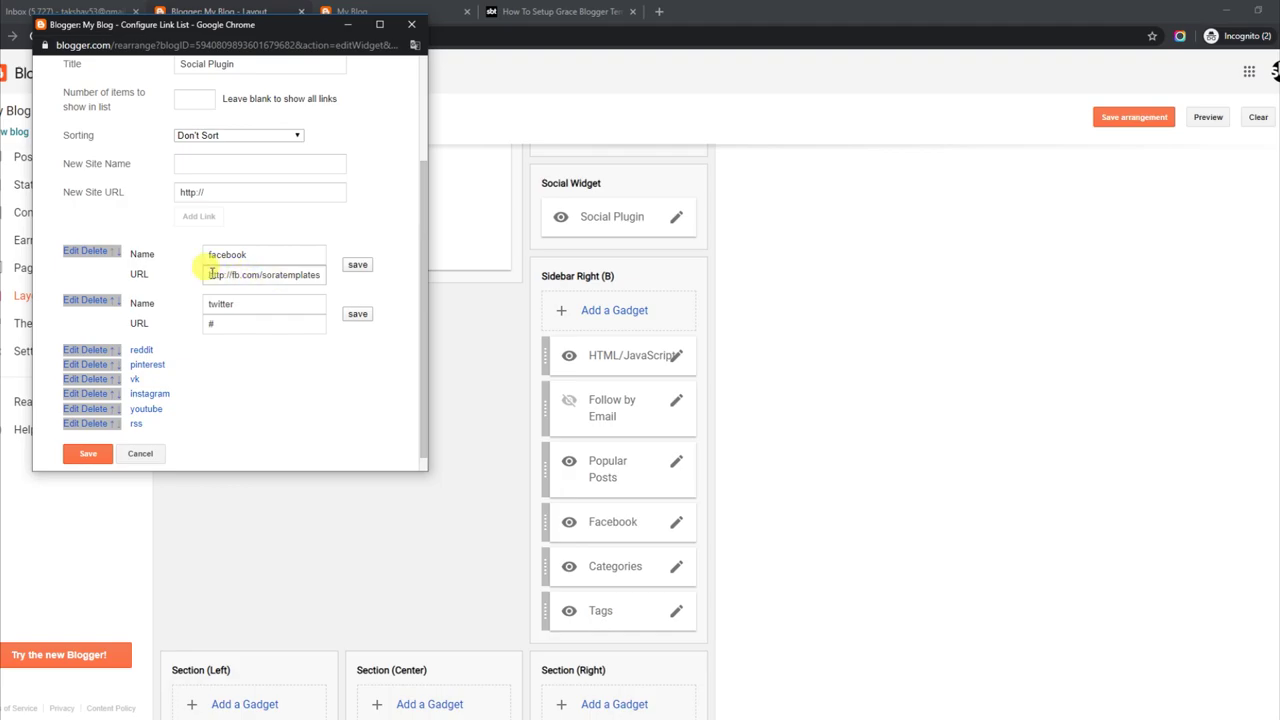
Save the facebook and twitter entries and the Social Plugin link list, and reload the live blog
drag(213, 274, 338, 279)
click(357, 265)
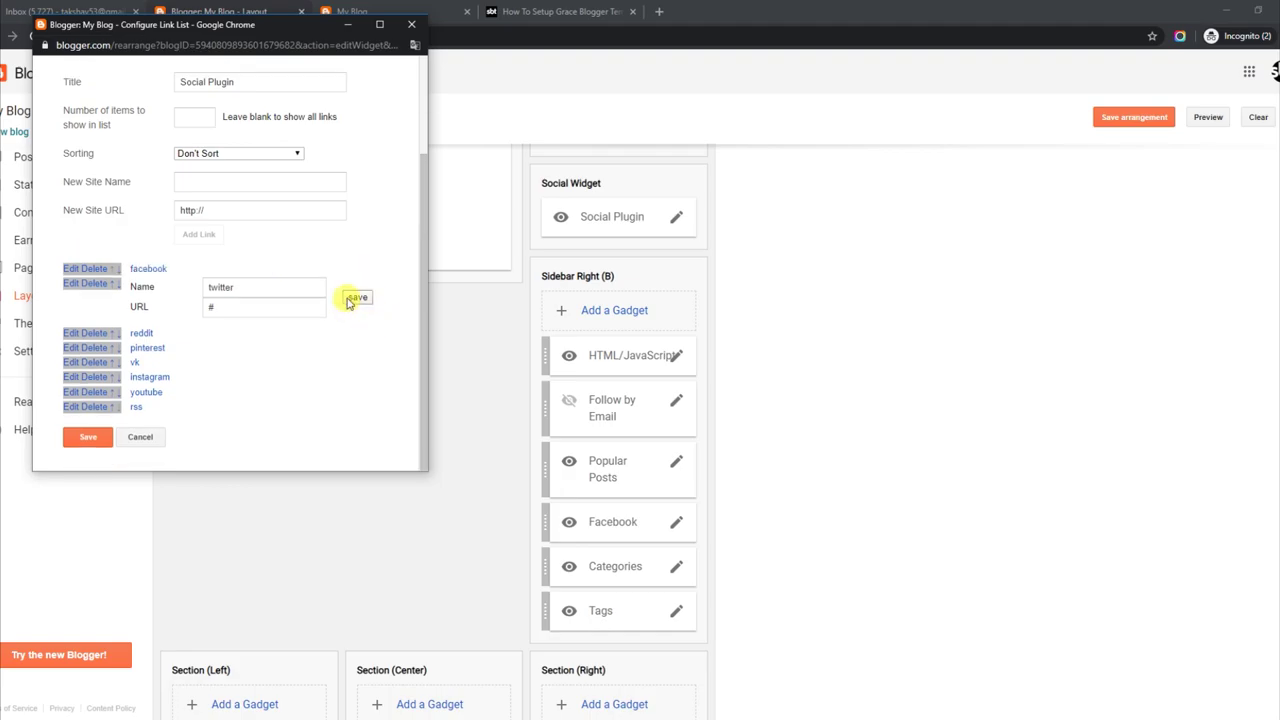
click(352, 297)
click(89, 437)
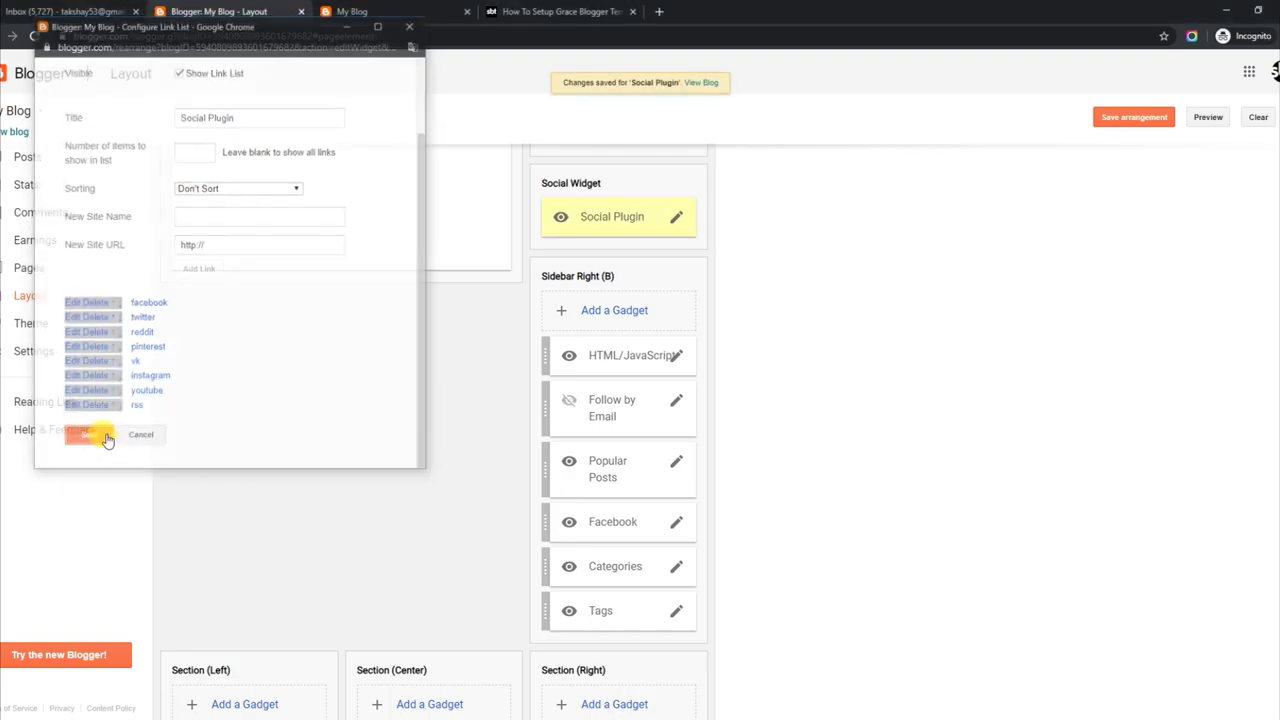
click(425, 11)
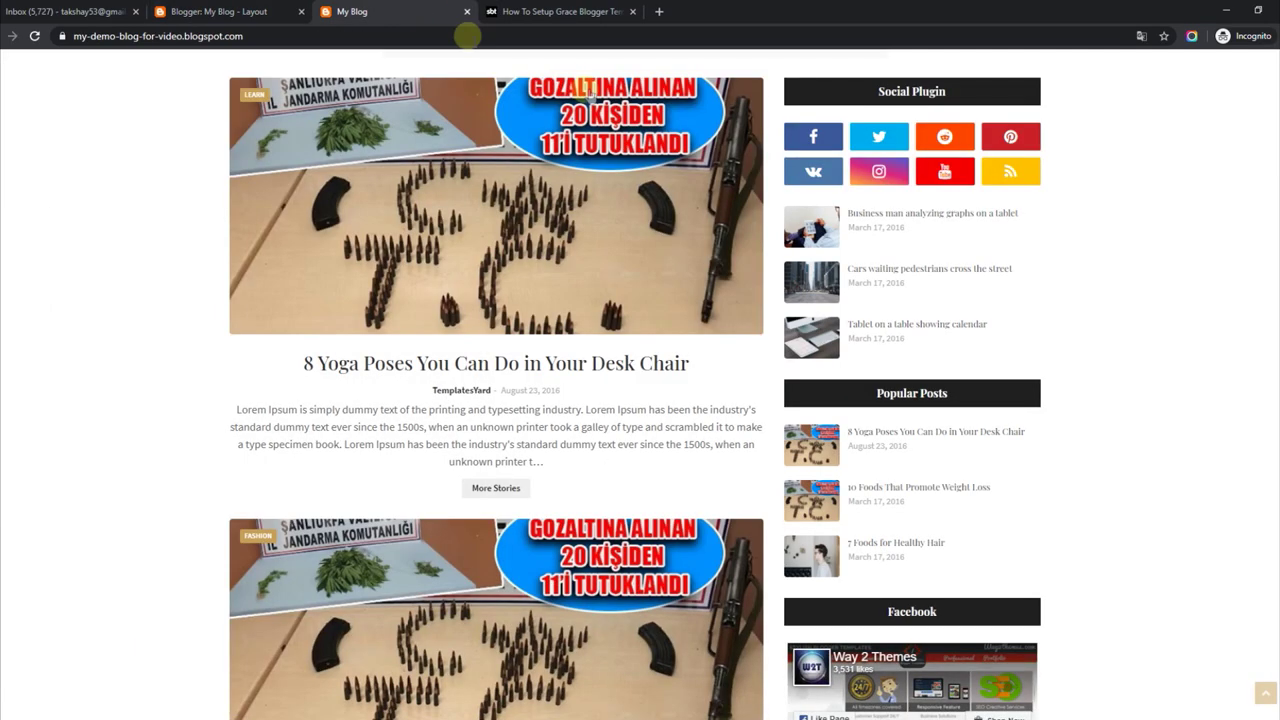
click(34, 38)
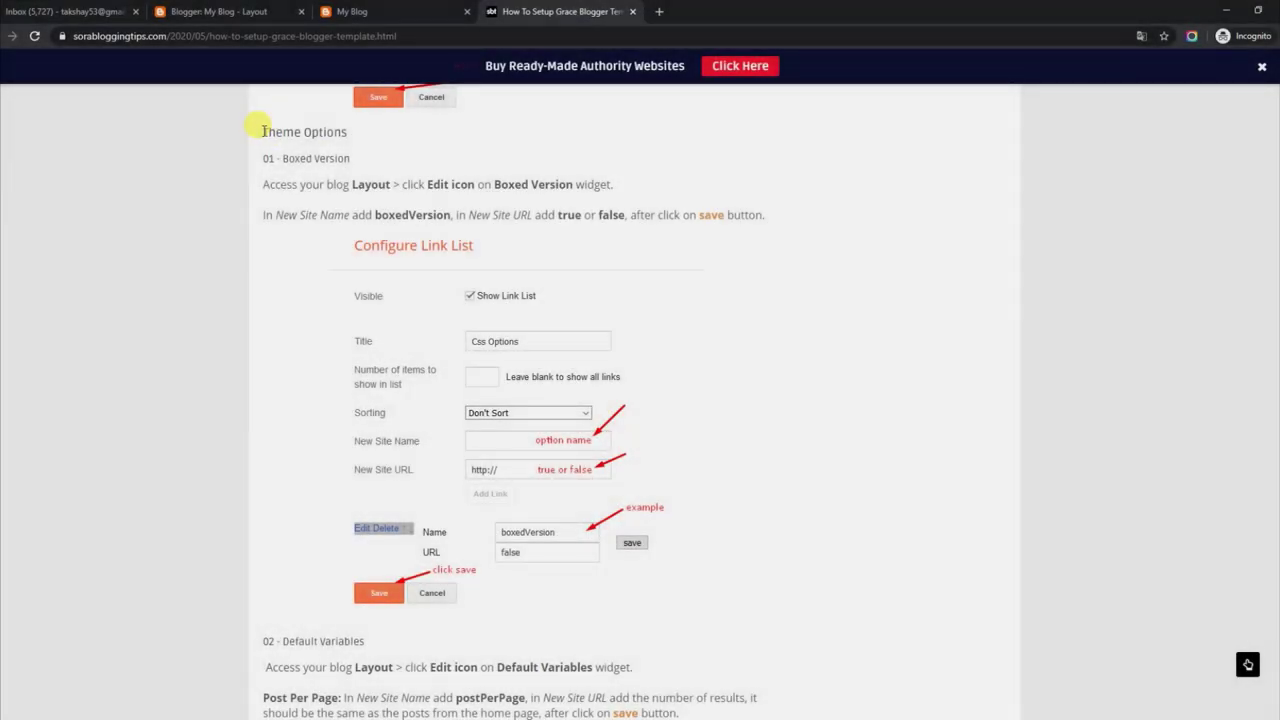
Read the setup guide's Theme Options instructions for the Boxed Version widget
drag(263, 132, 355, 133)
drag(264, 158, 343, 158)
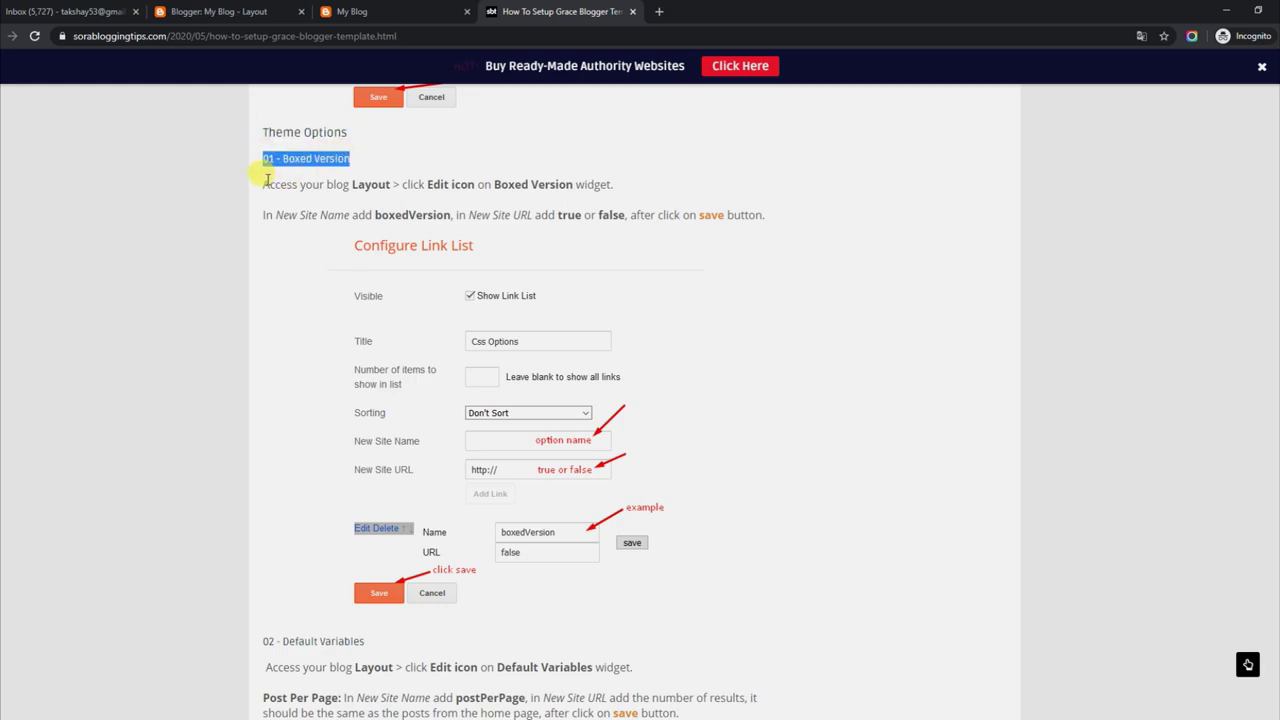
drag(264, 182, 575, 182)
drag(266, 213, 763, 216)
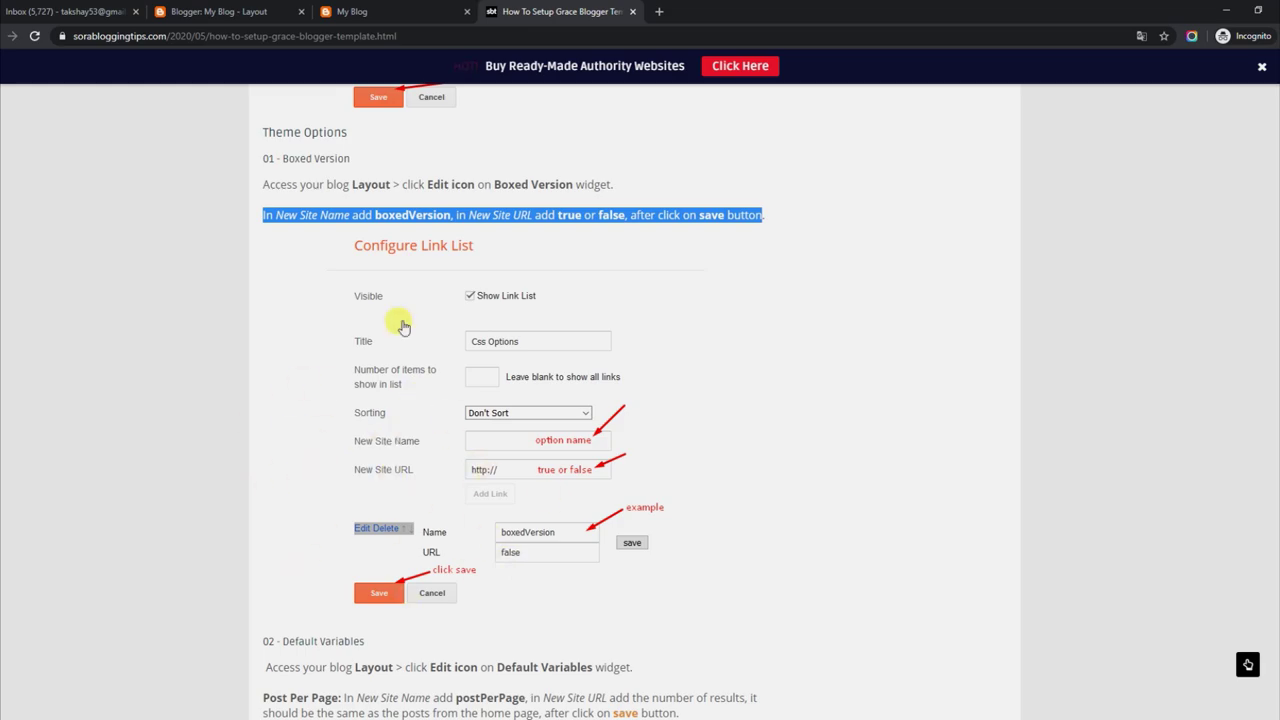
Open the Boxed Version link list under Theme Options in the Blogger layout and open its boxedVersion entry for editing
click(290, 9)
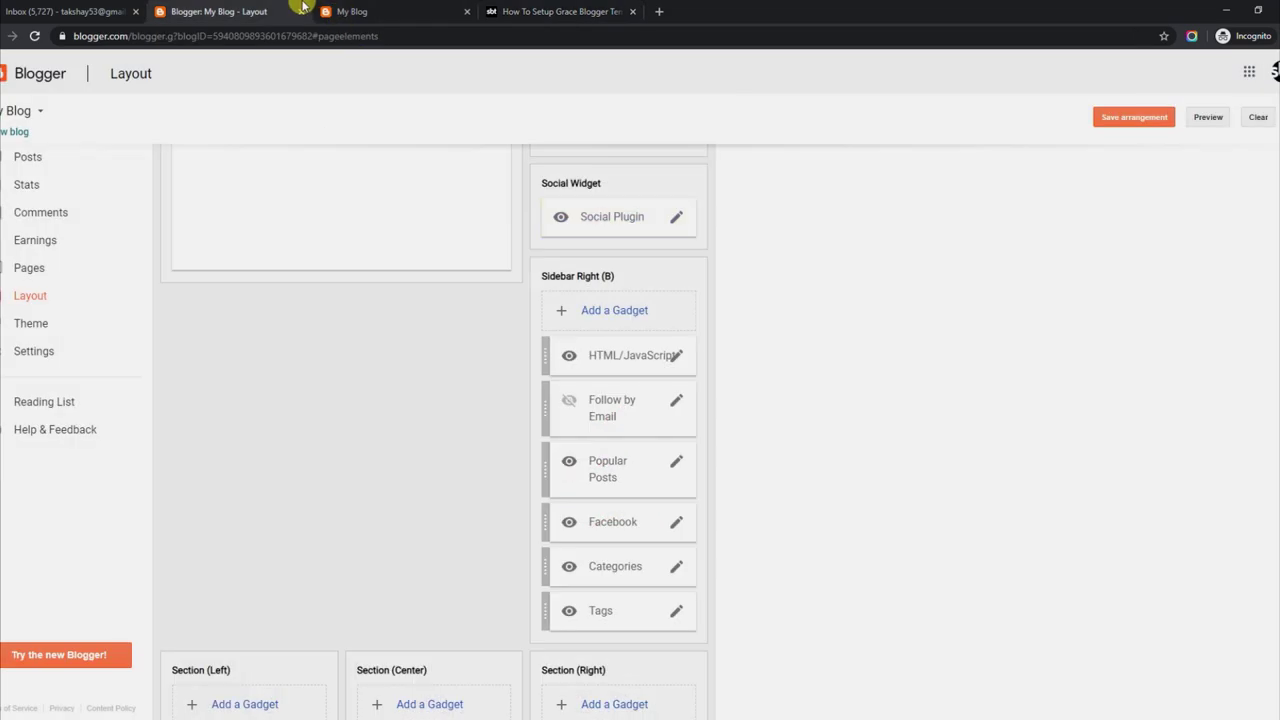
click(34, 297)
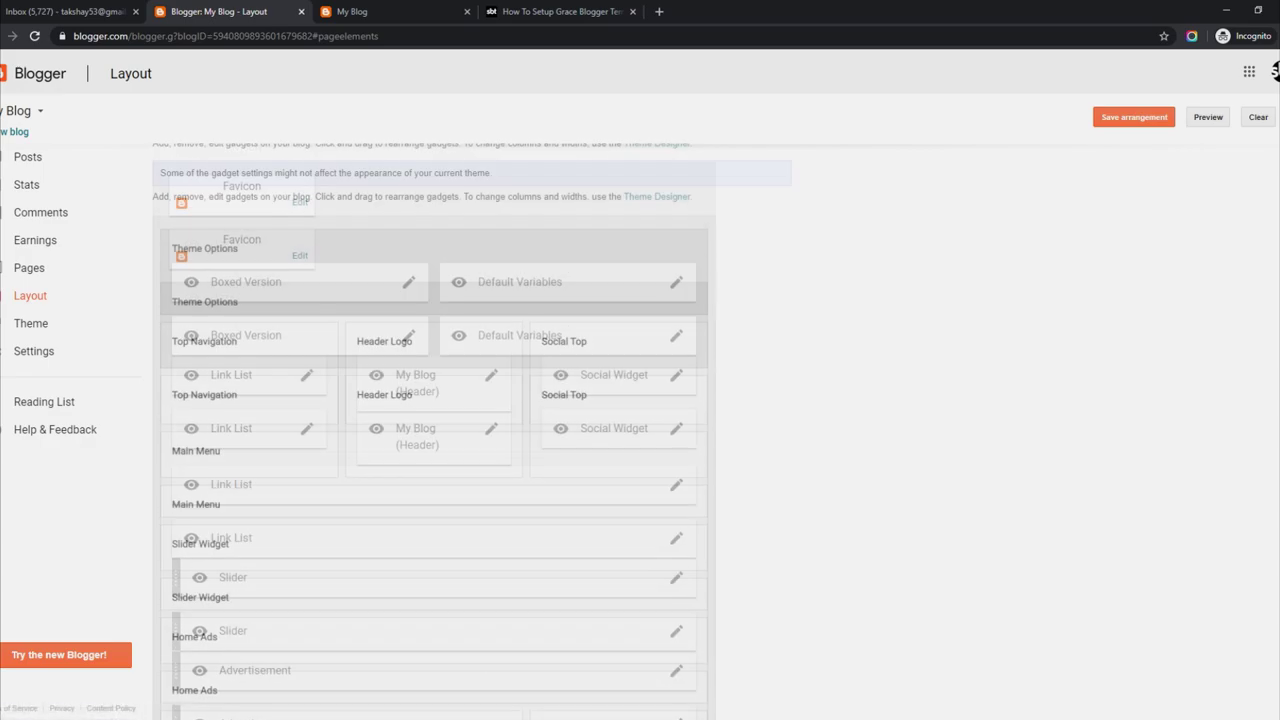
click(408, 340)
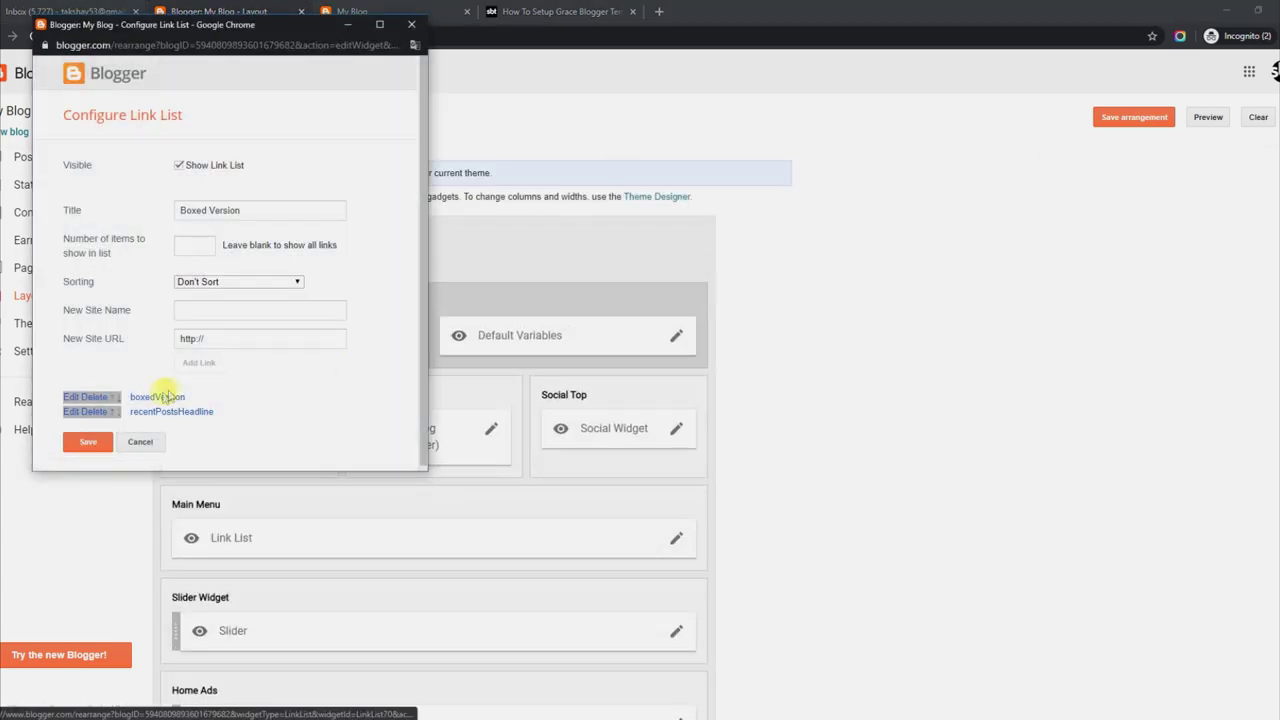
click(70, 397)
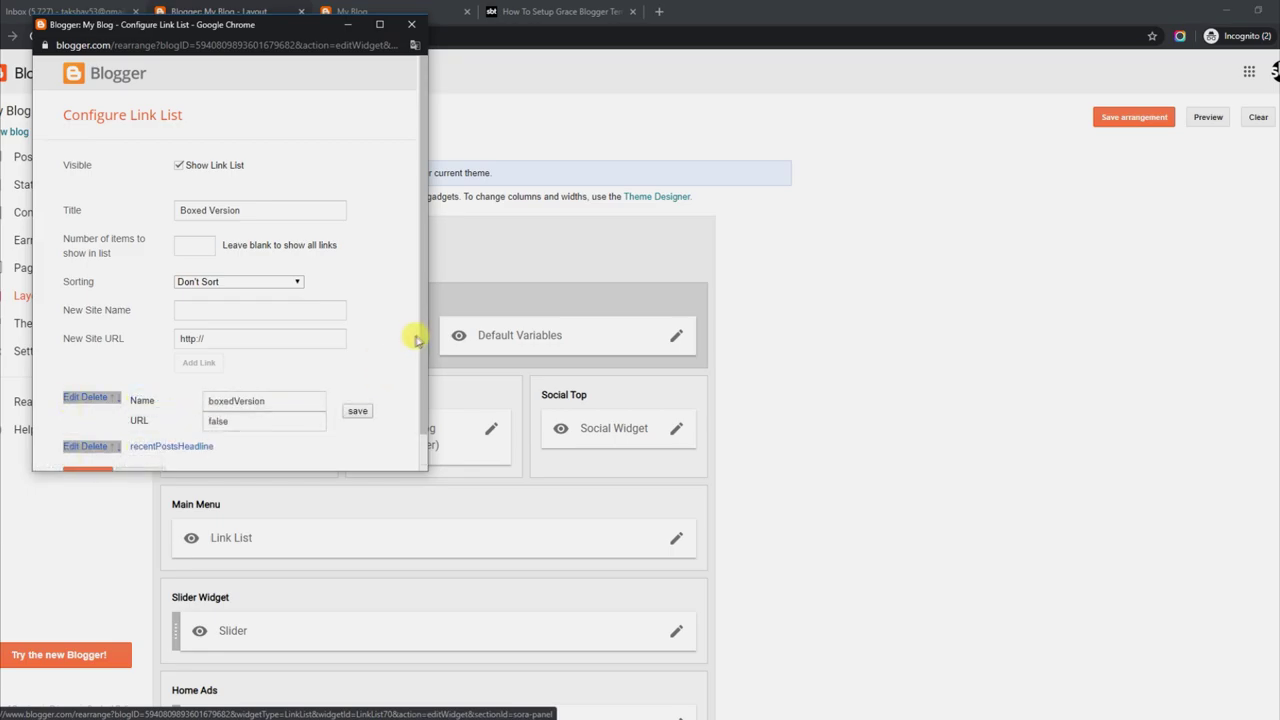
scroll(420, 331, down, 1)
click(248, 384)
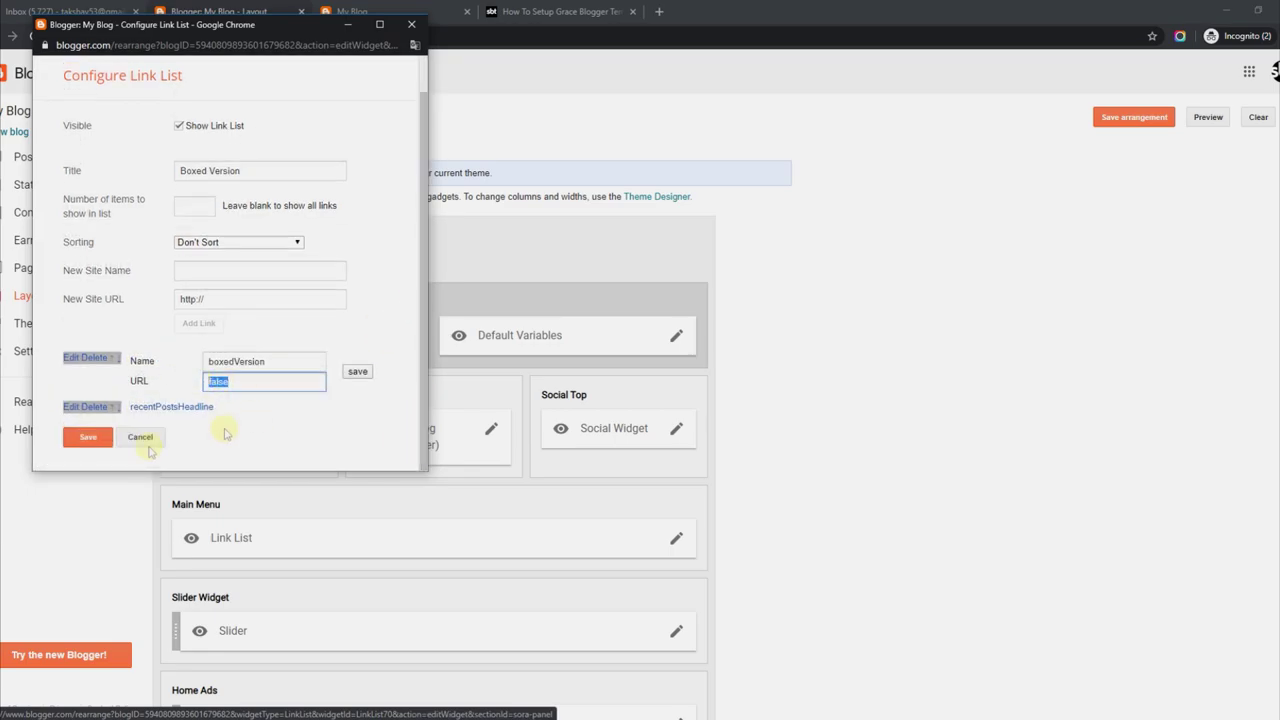
Open the recentPostsHeadline entry for editing and save the Boxed Version link list
click(75, 409)
scroll(423, 366, down, 1)
click(239, 397)
click(90, 439)
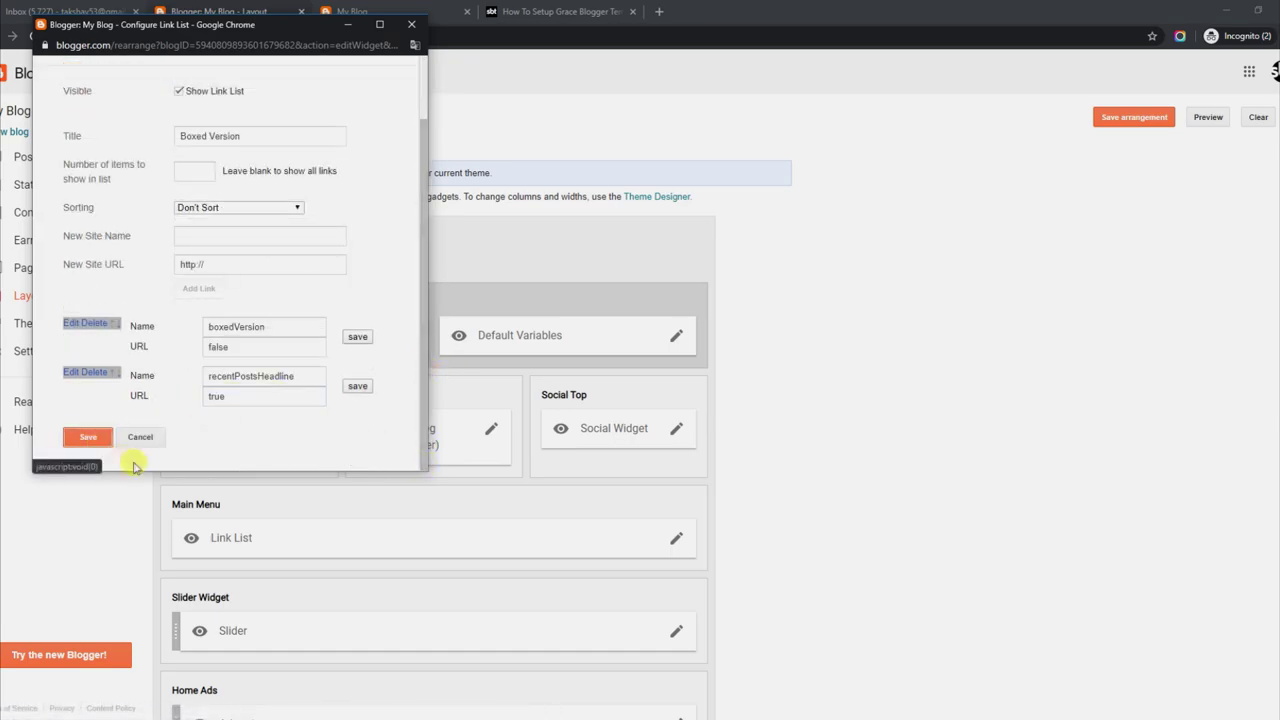
Read the guide's Default Variables section covering posts per page, fixed sidebar, comments system and Disqus shortname
click(497, 8)
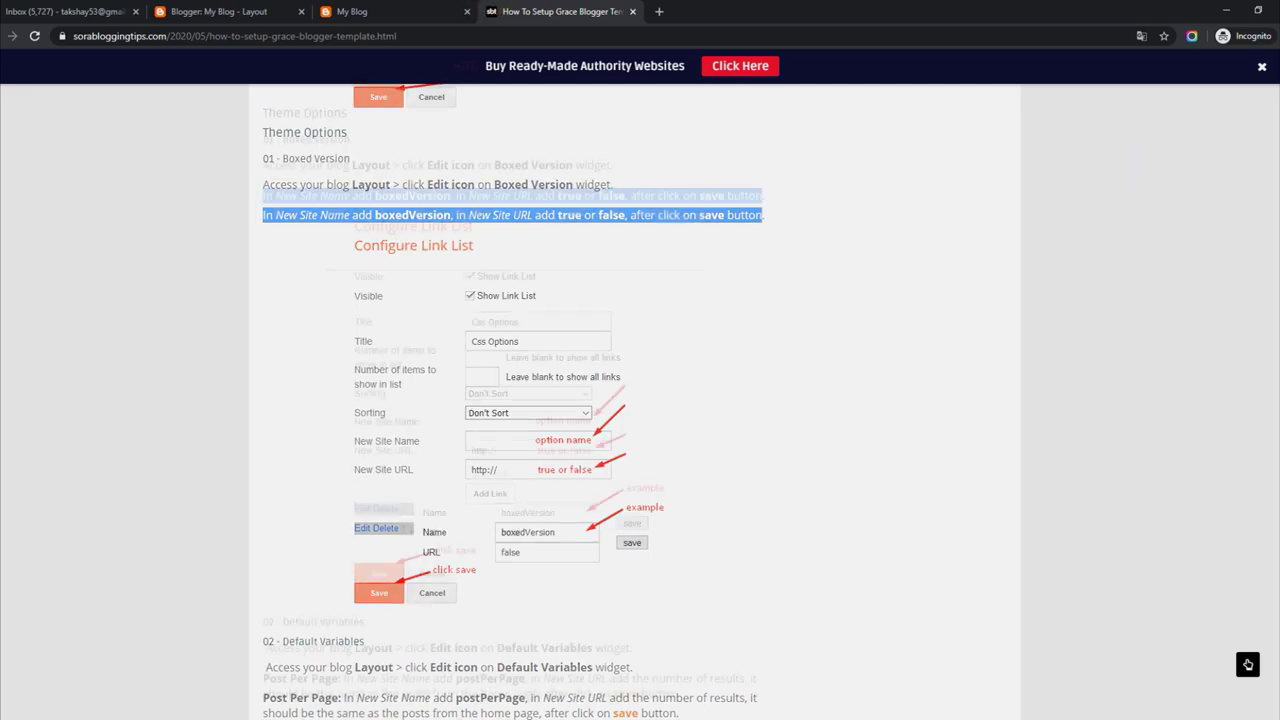
scroll(1030, 422, down, 5)
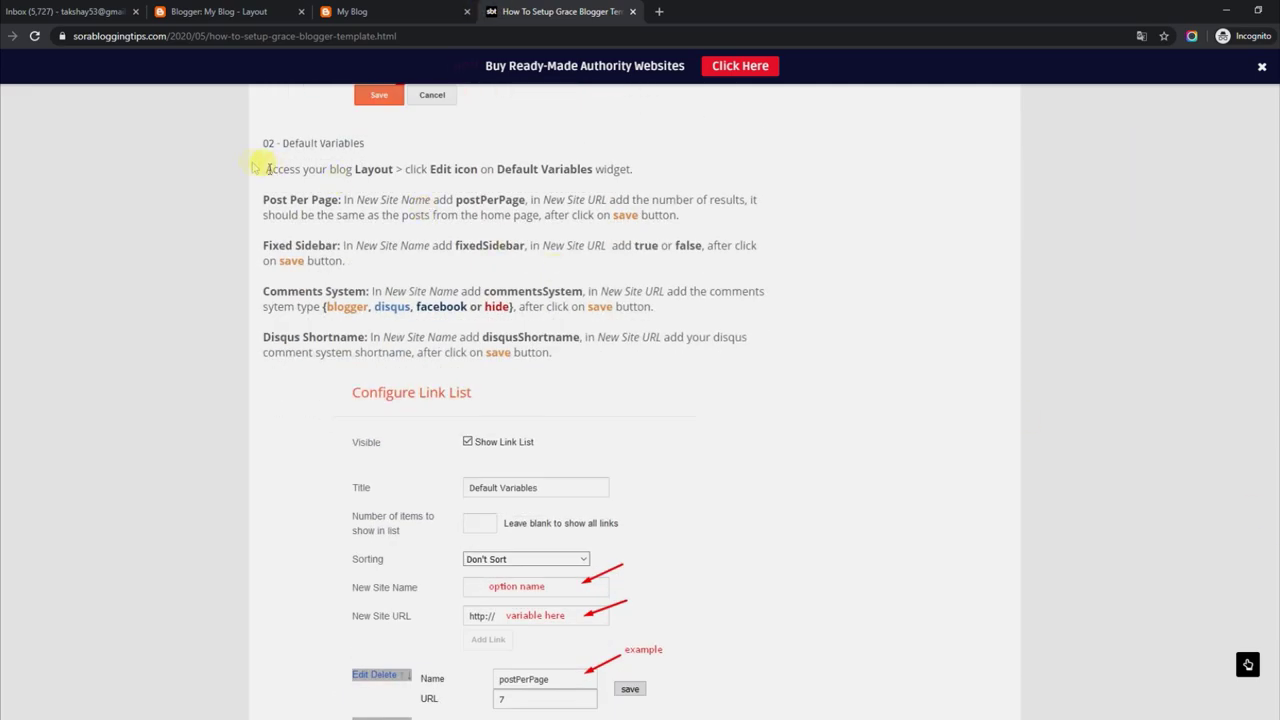
drag(264, 144, 632, 169)
drag(263, 199, 672, 215)
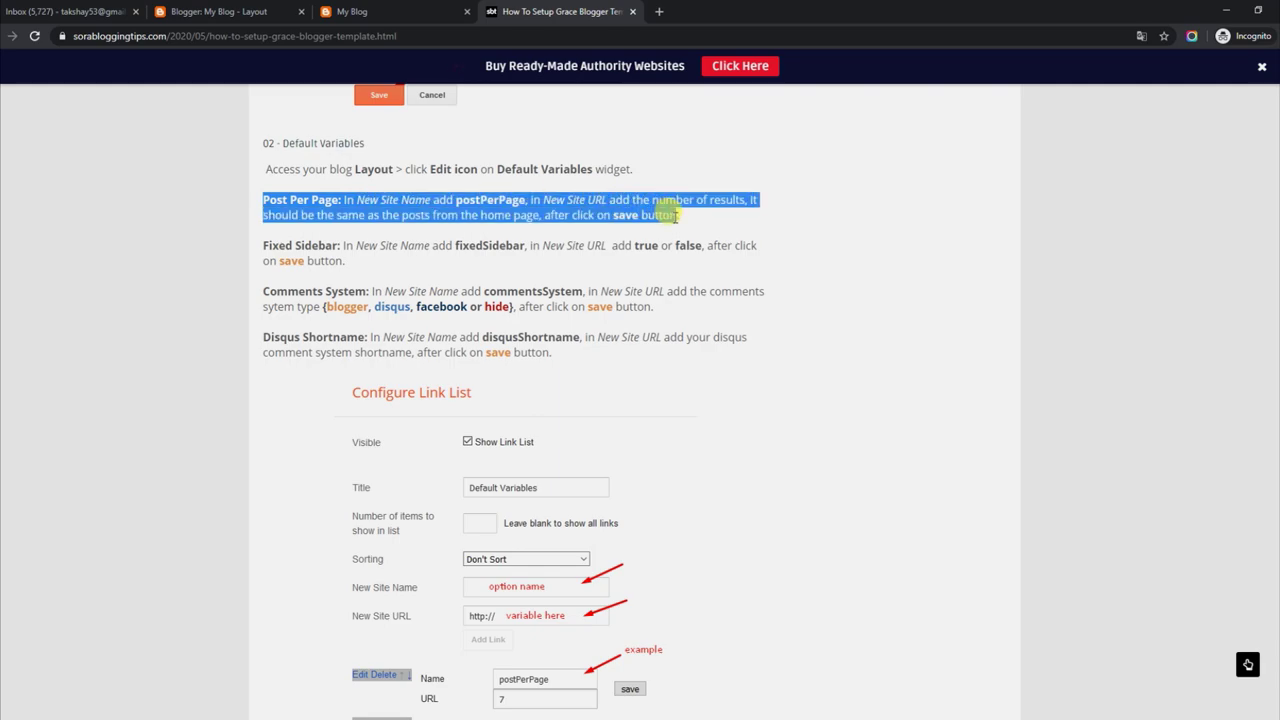
drag(266, 244, 360, 264)
drag(259, 291, 655, 308)
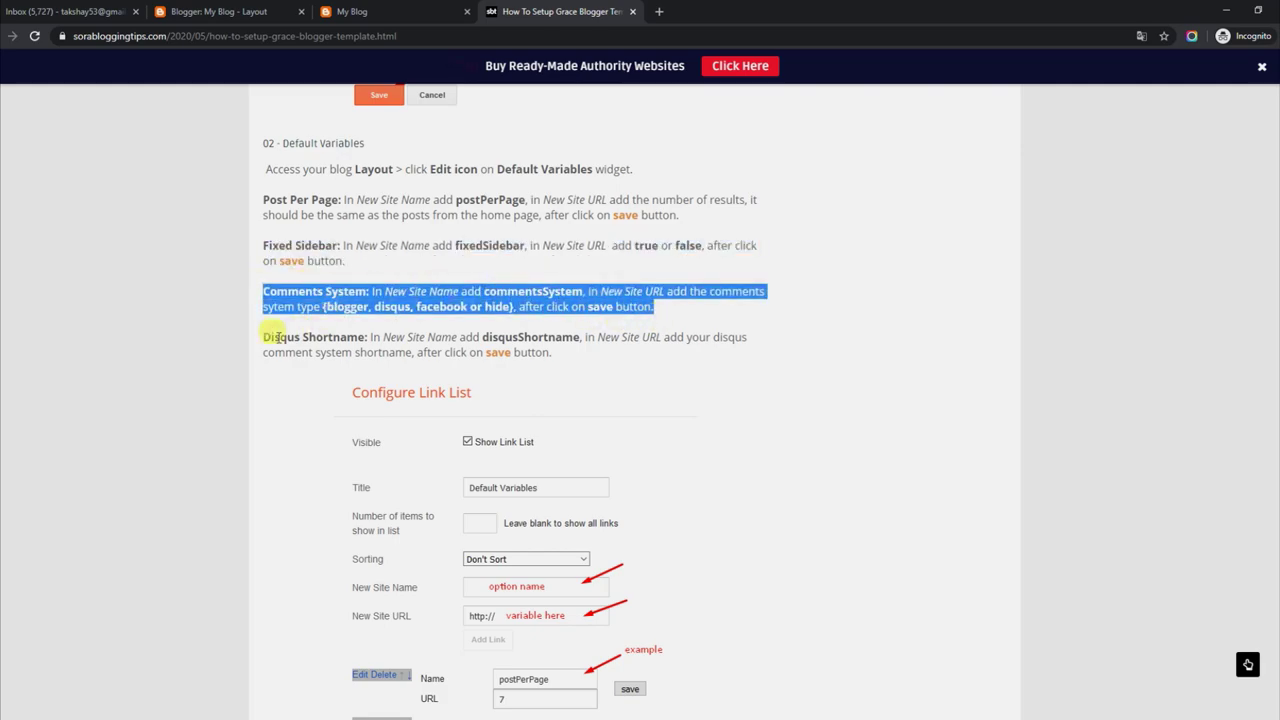
drag(265, 337, 585, 360)
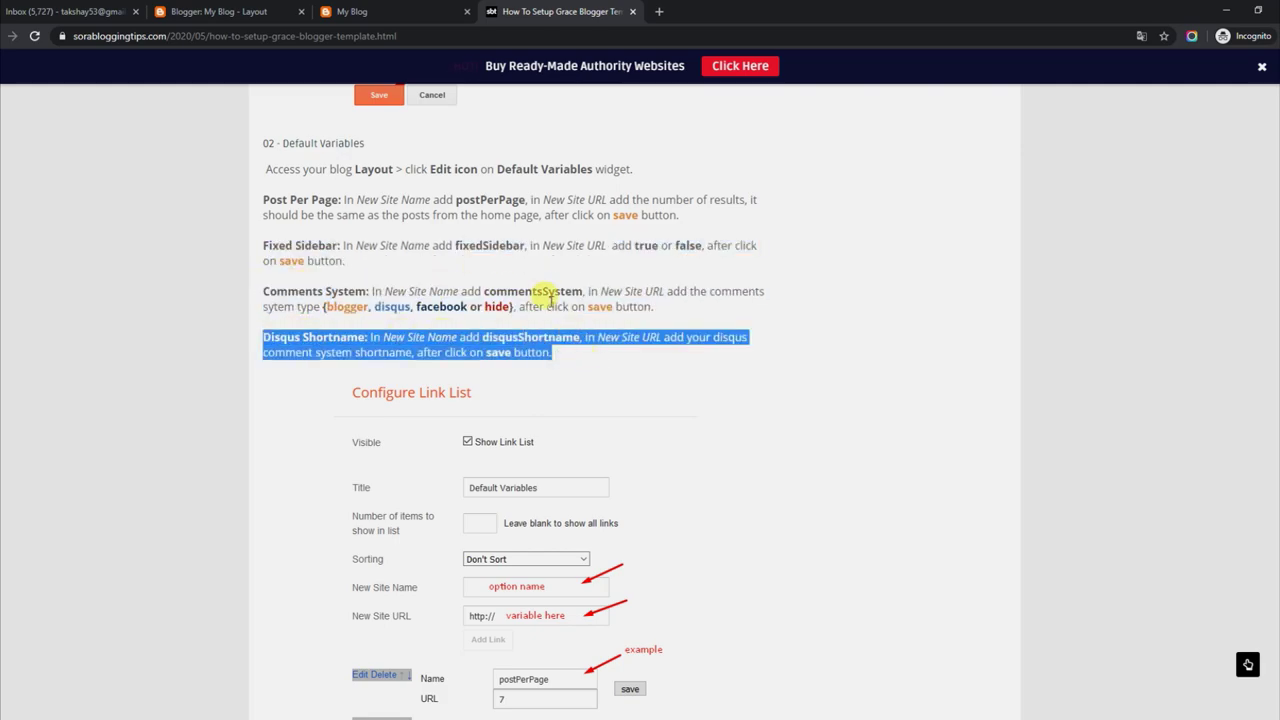
Open the Default Variables link list in the Blogger layout and open its disqusShortname and commentsSystem entries for editing
click(220, 14)
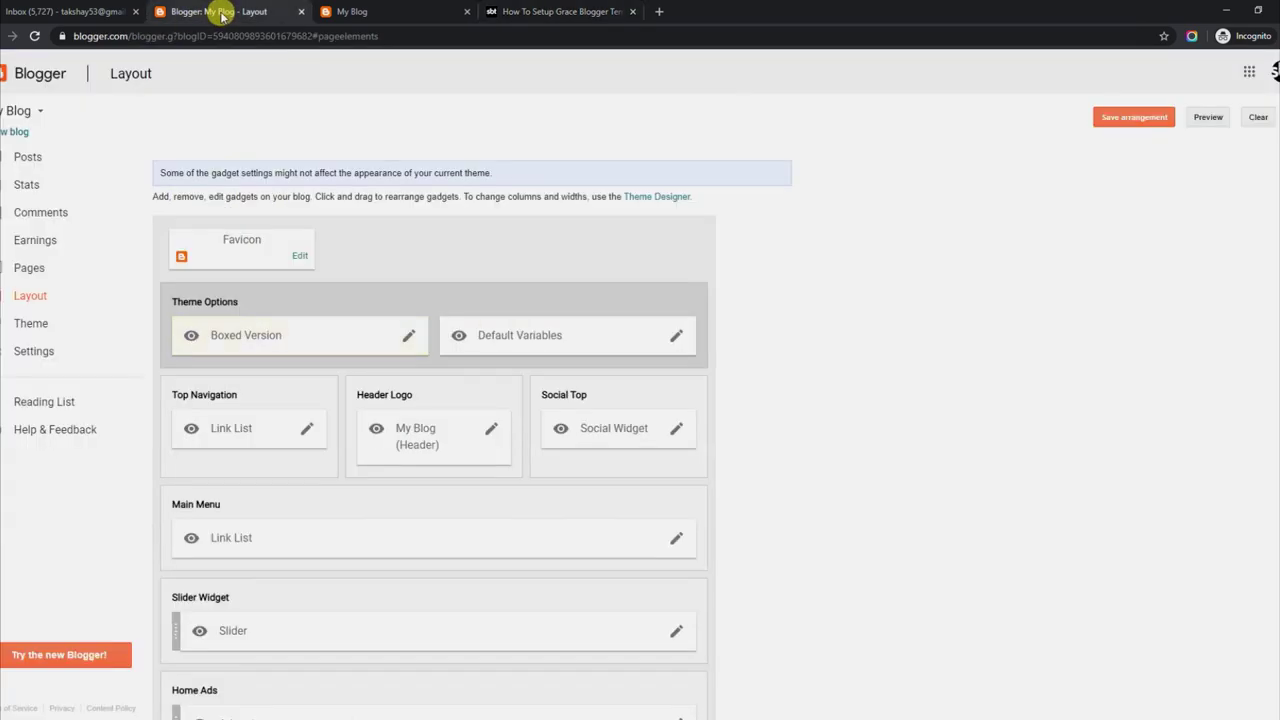
click(675, 340)
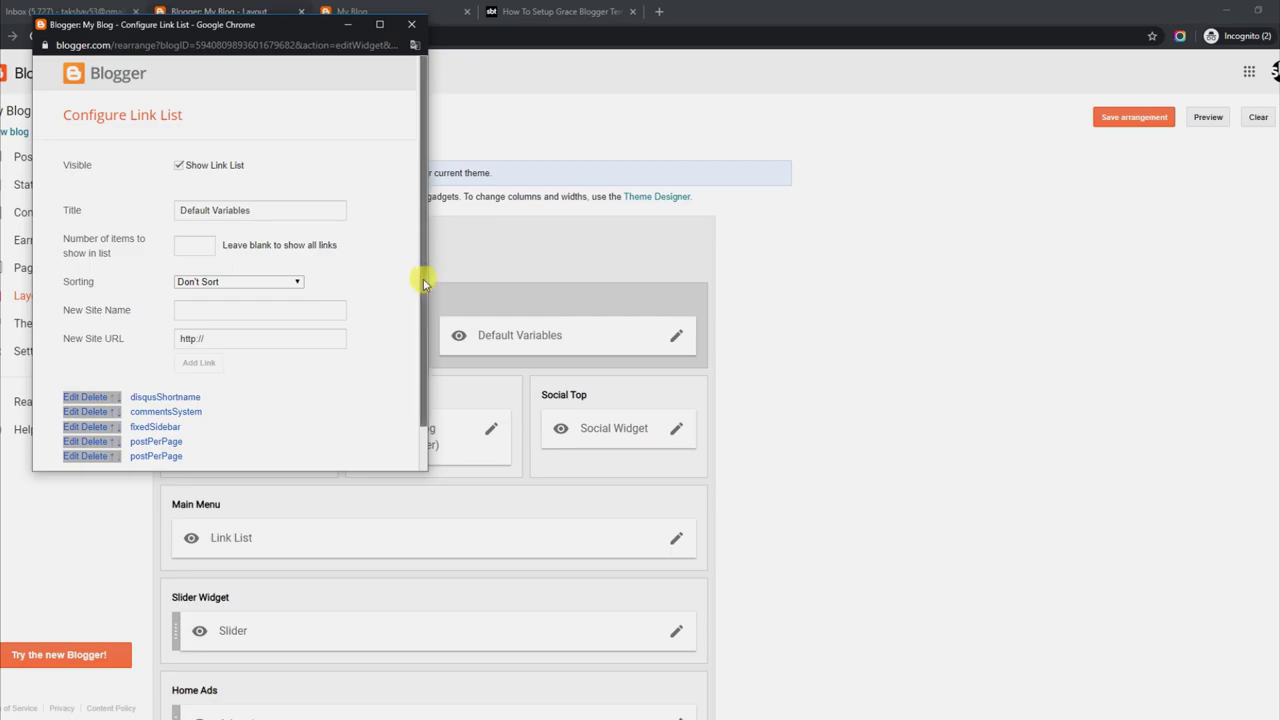
scroll(257, 390, down, 1)
click(72, 347)
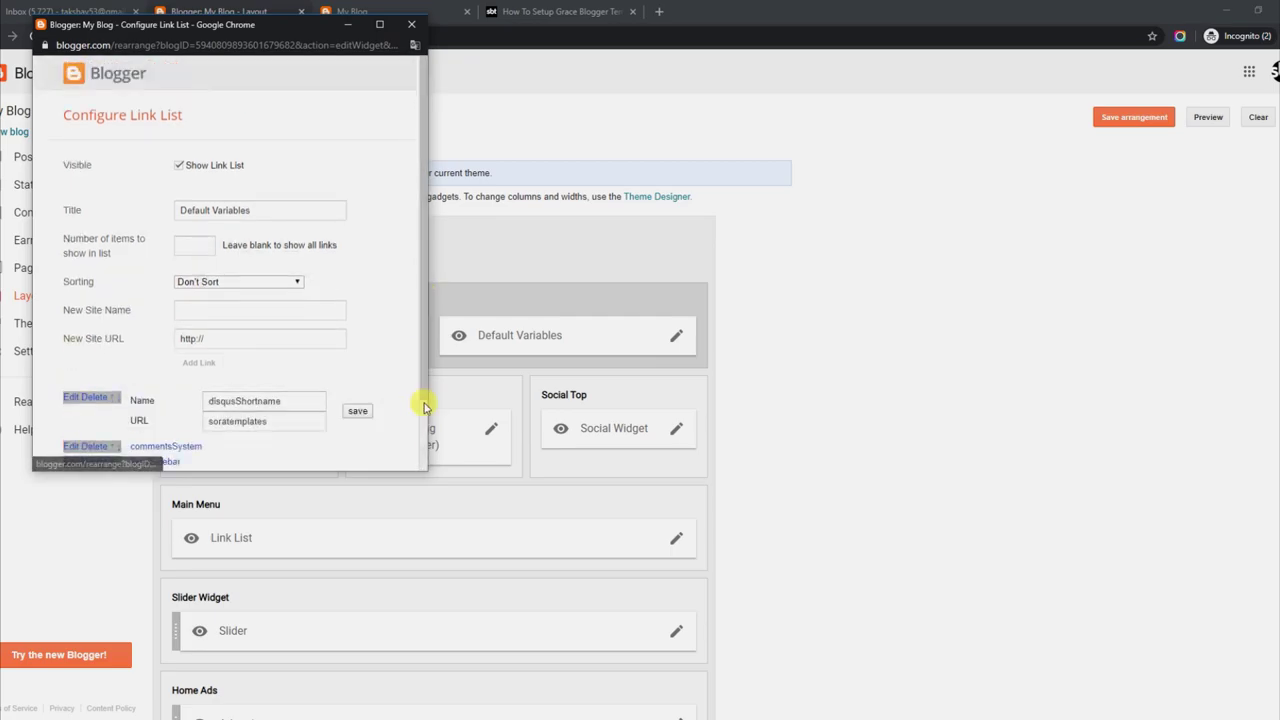
scroll(425, 398, down, 1)
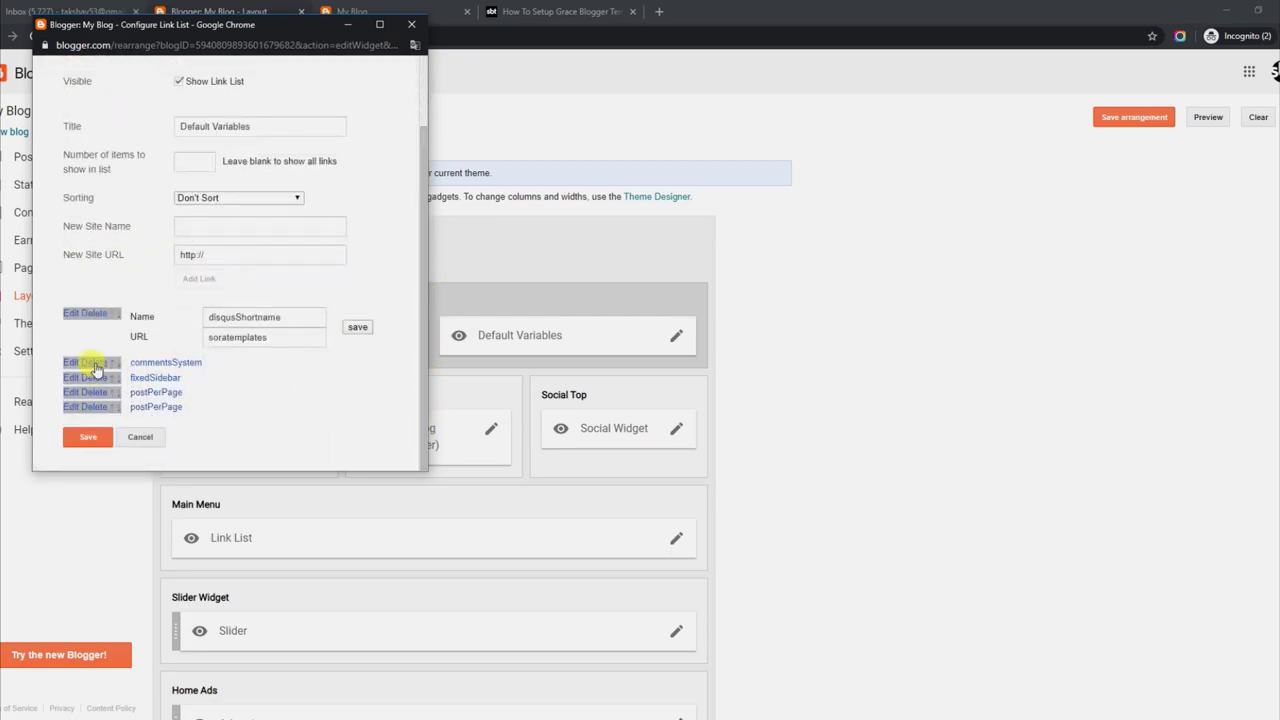
click(72, 363)
scroll(423, 400, down, 2)
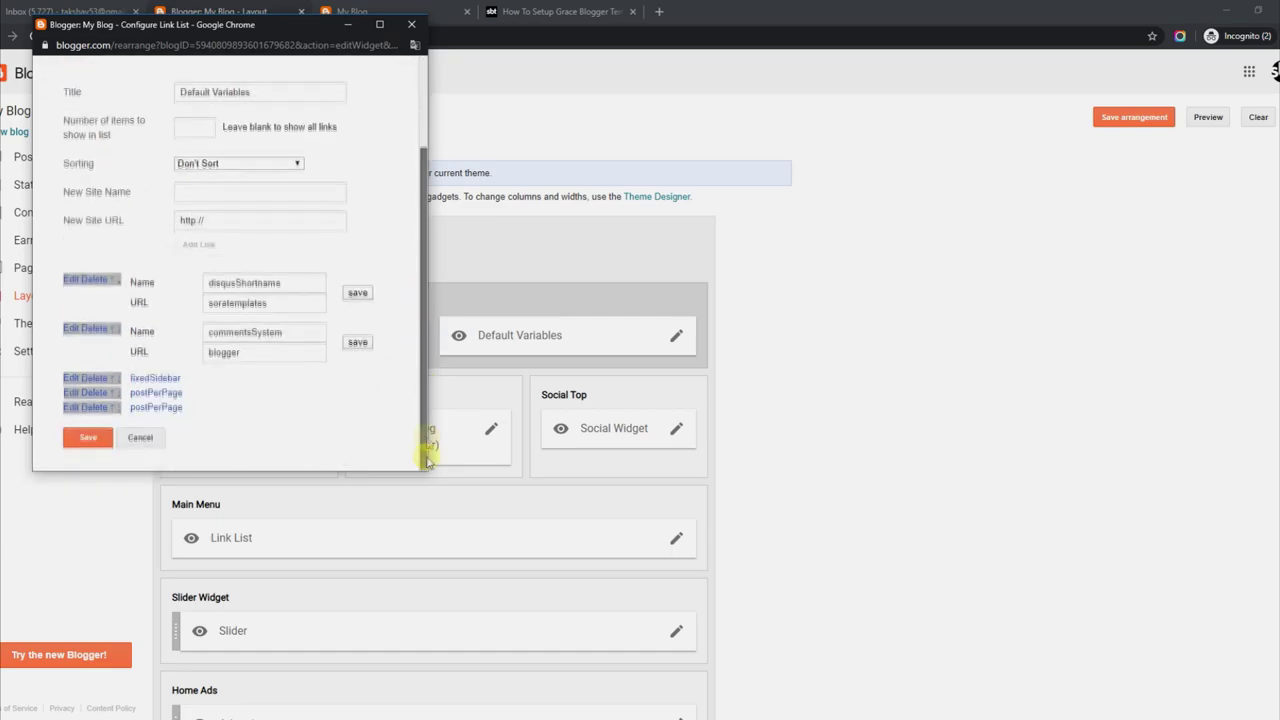
Open the fixedSidebar entry and the first postPerPage entry of the Default Variables list for editing
click(78, 378)
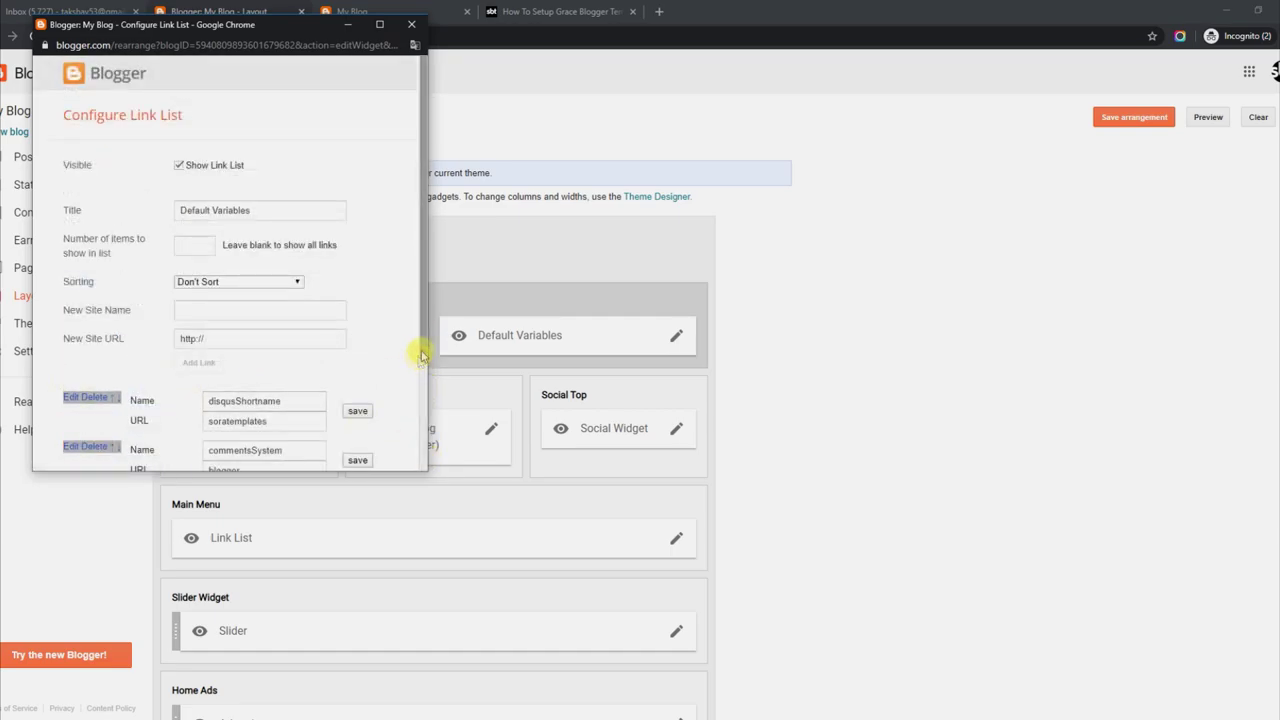
drag(421, 355, 417, 471)
double_click(246, 366)
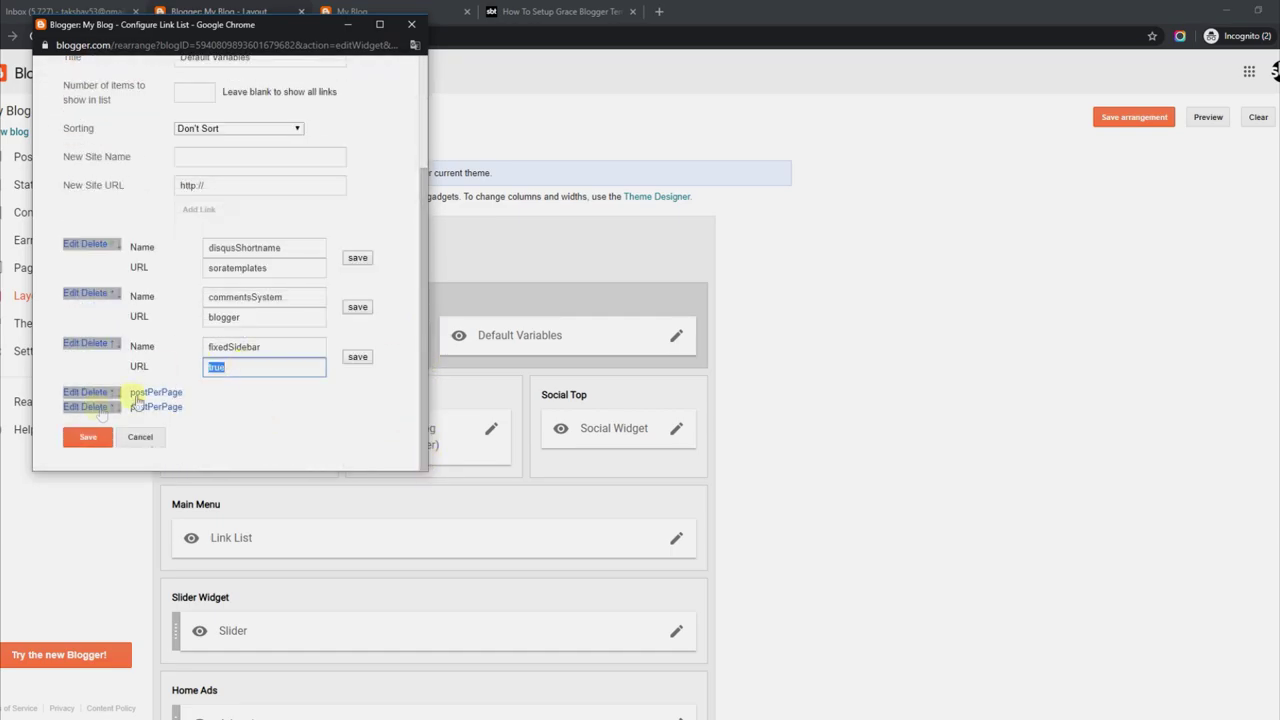
click(72, 395)
drag(420, 363, 420, 471)
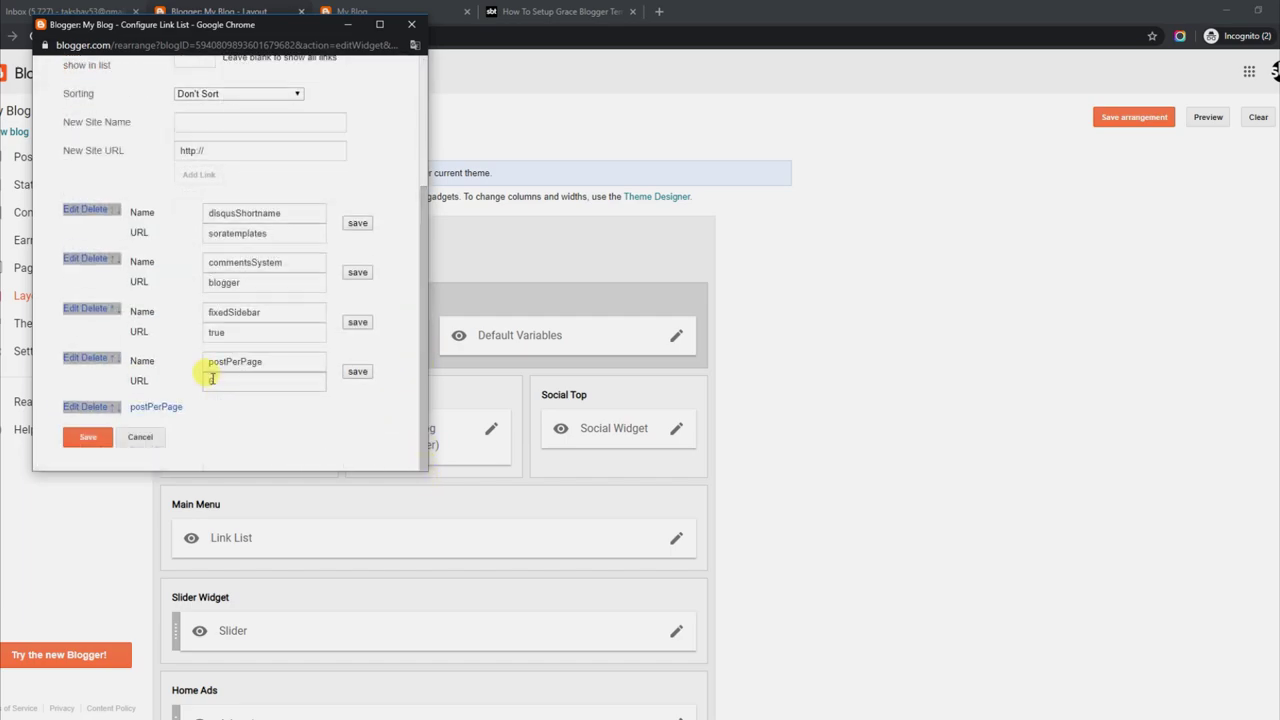
Save the Default Variables link list with the second postPerPage entry also opened, and check the live blog
click(72, 410)
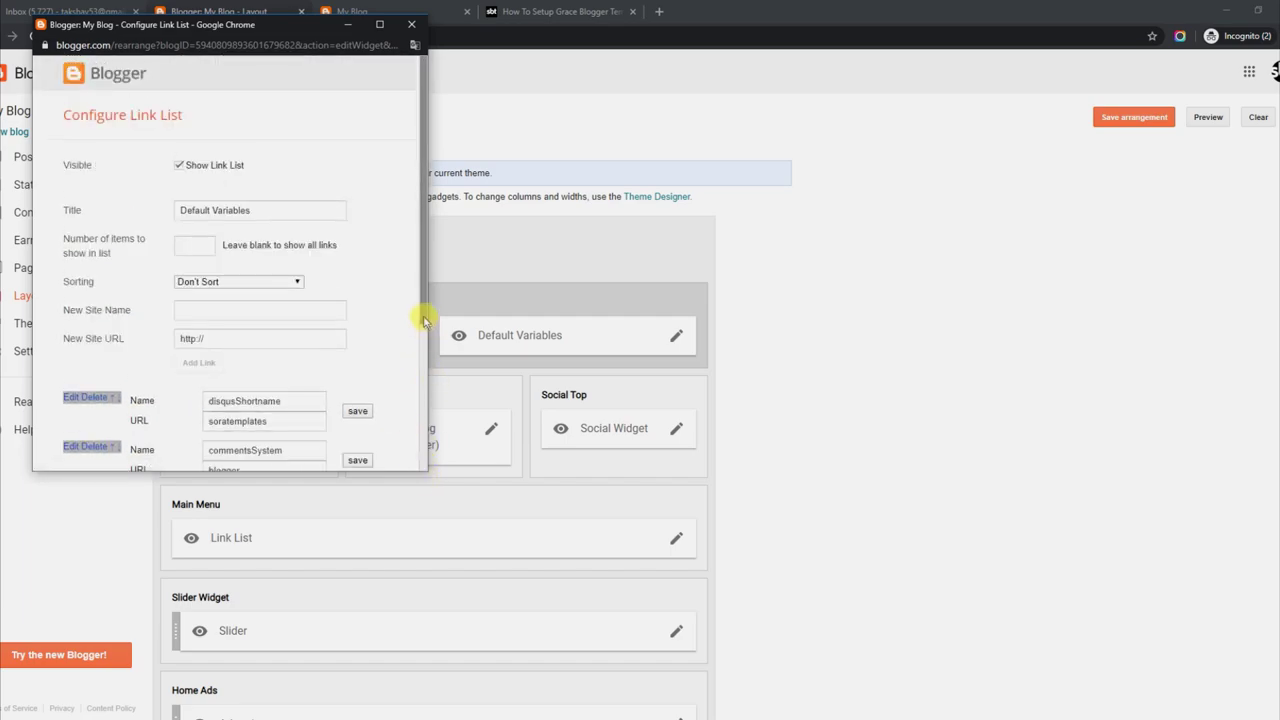
drag(421, 320, 421, 470)
click(84, 437)
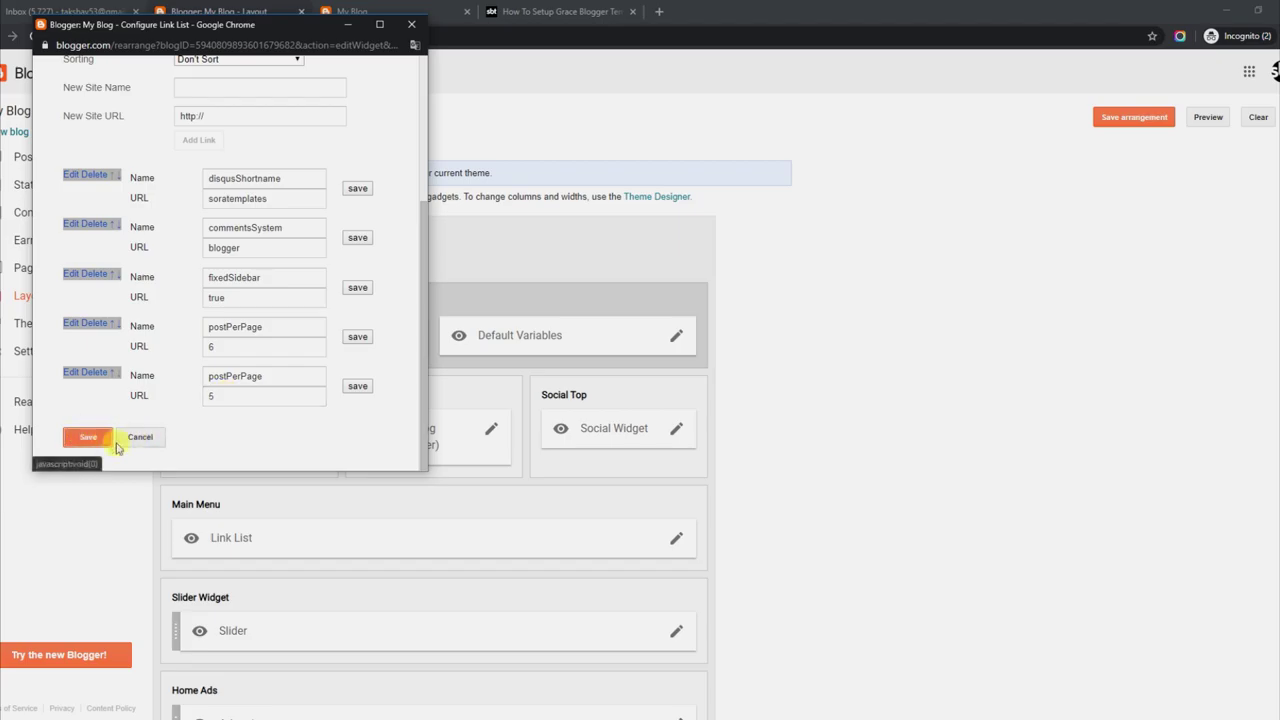
click(395, 8)
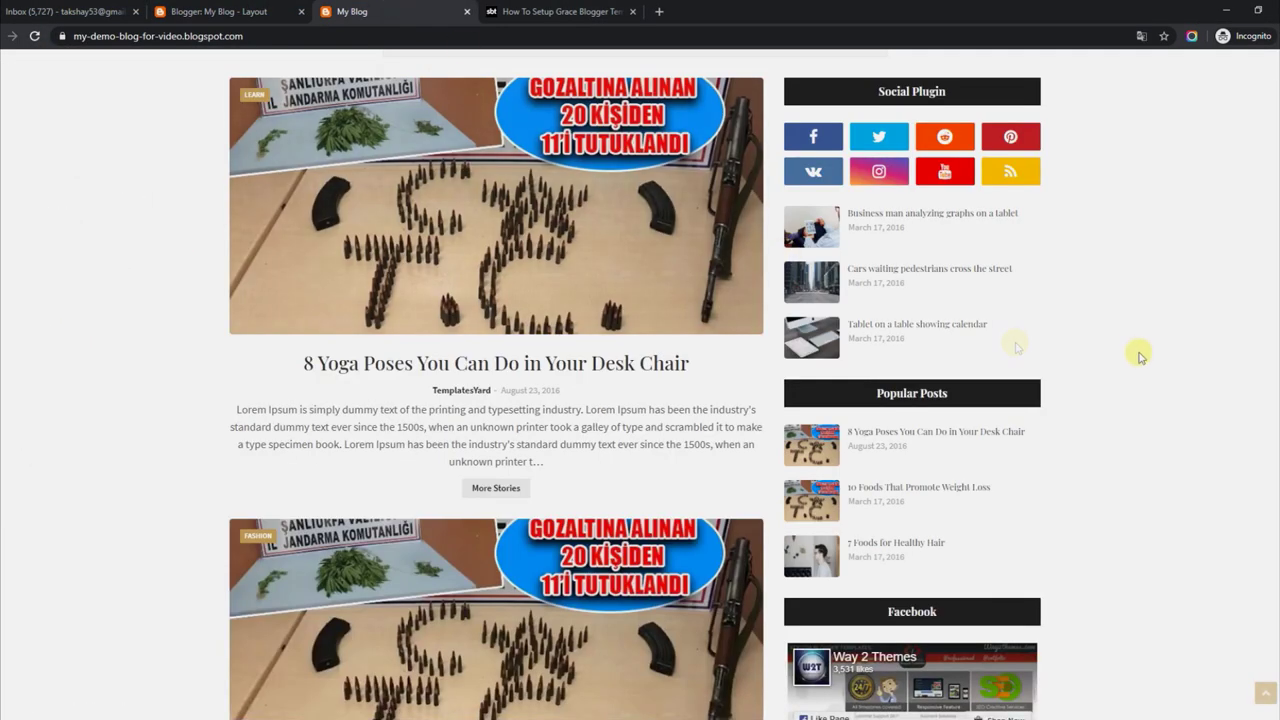
scroll(1203, 158, up, 6)
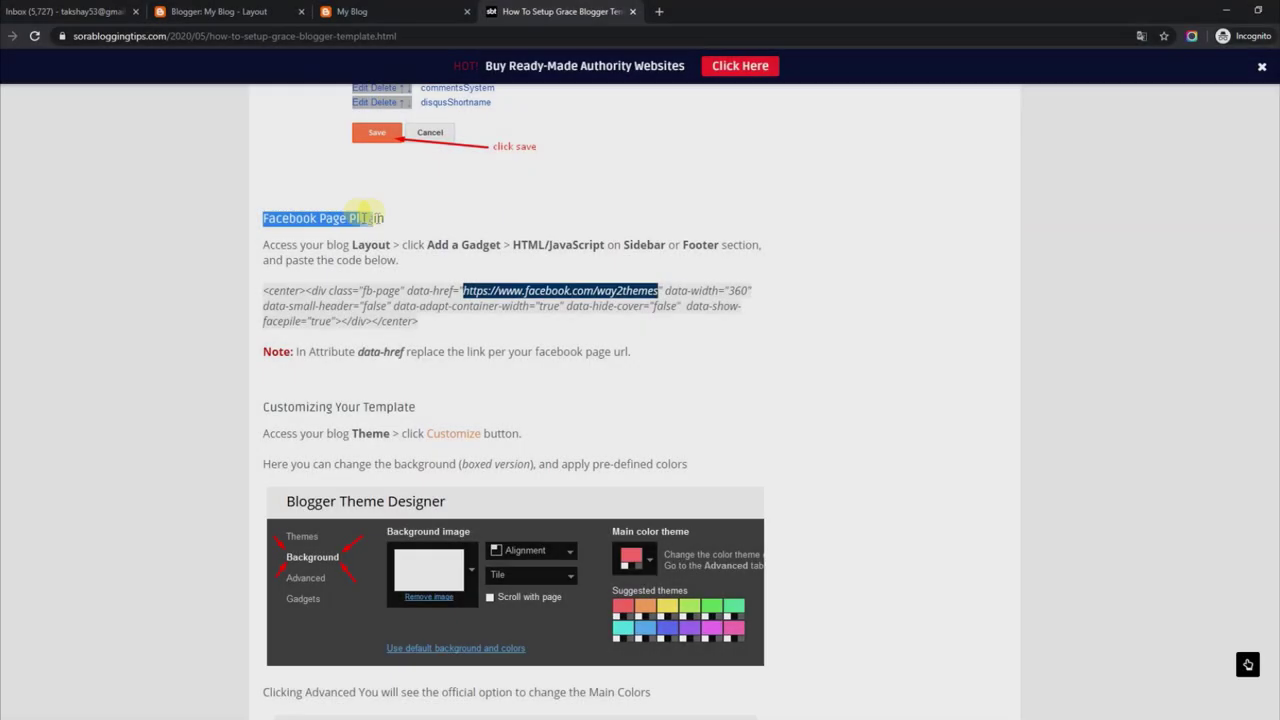
Read the guide's Facebook Page Plugin section and its embed code, and view the Facebook widget in the live blog's sidebar
drag(366, 212, 380, 214)
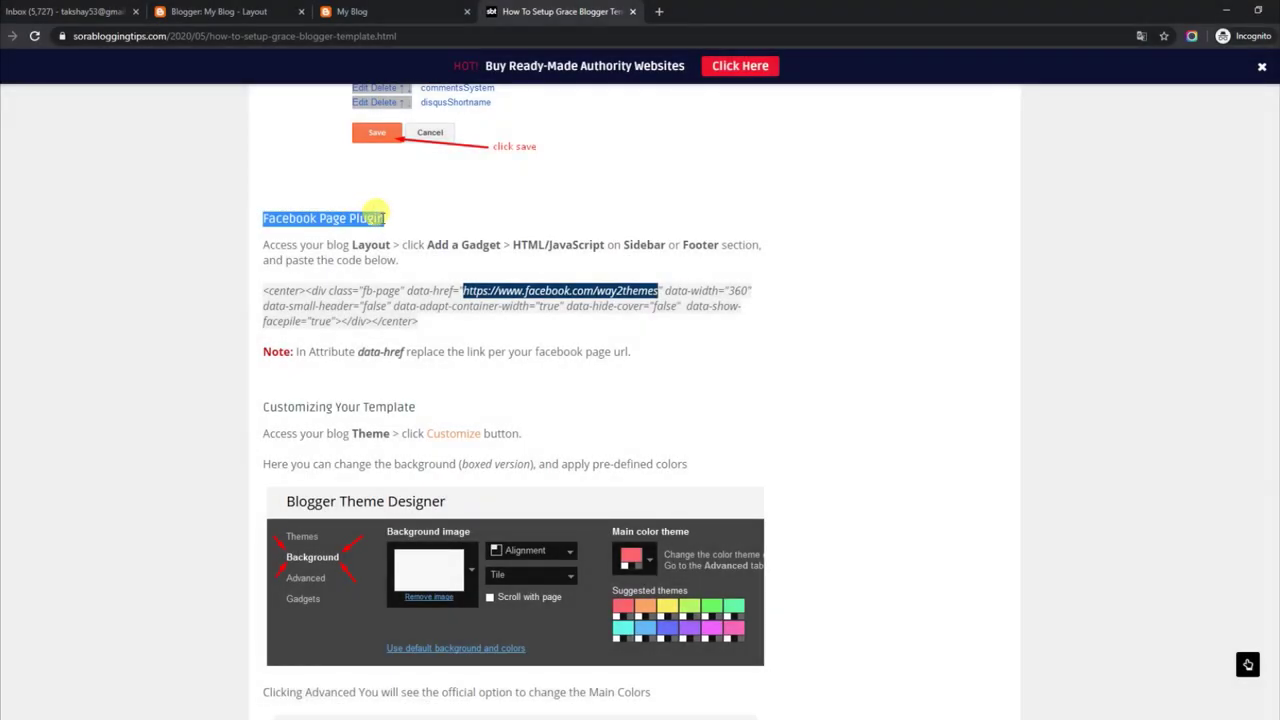
drag(264, 242, 404, 263)
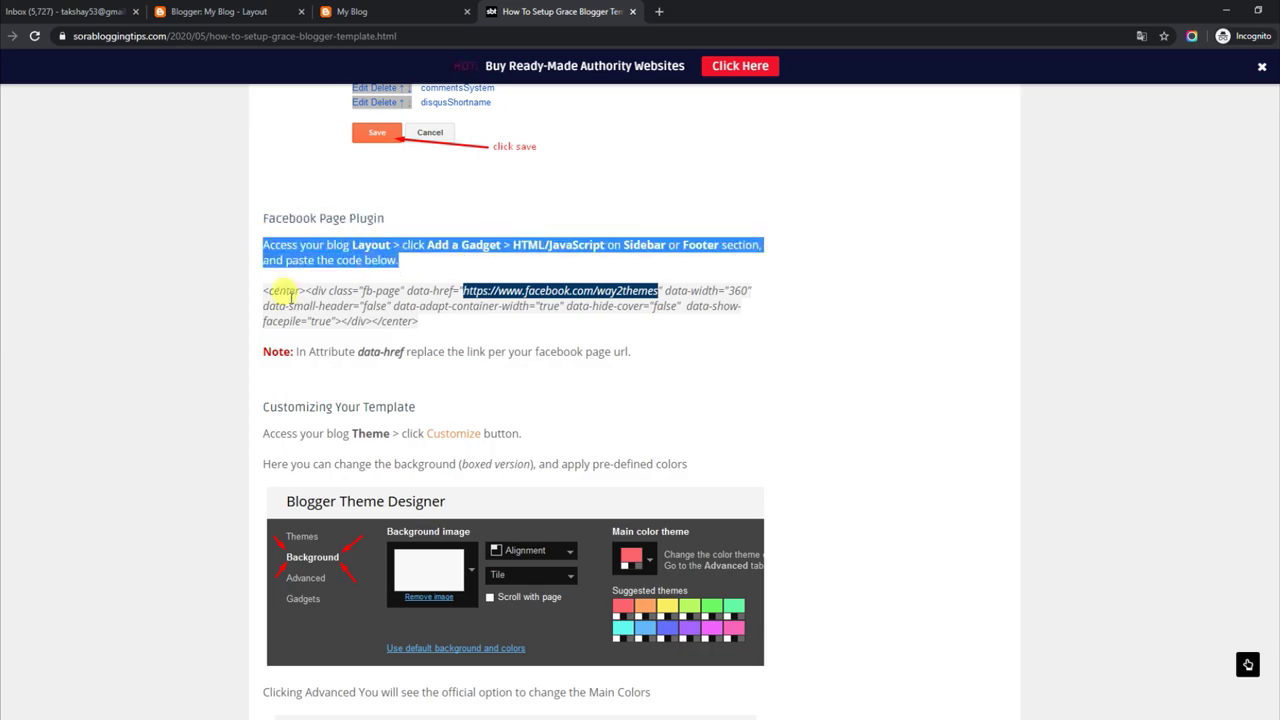
drag(262, 292, 420, 322)
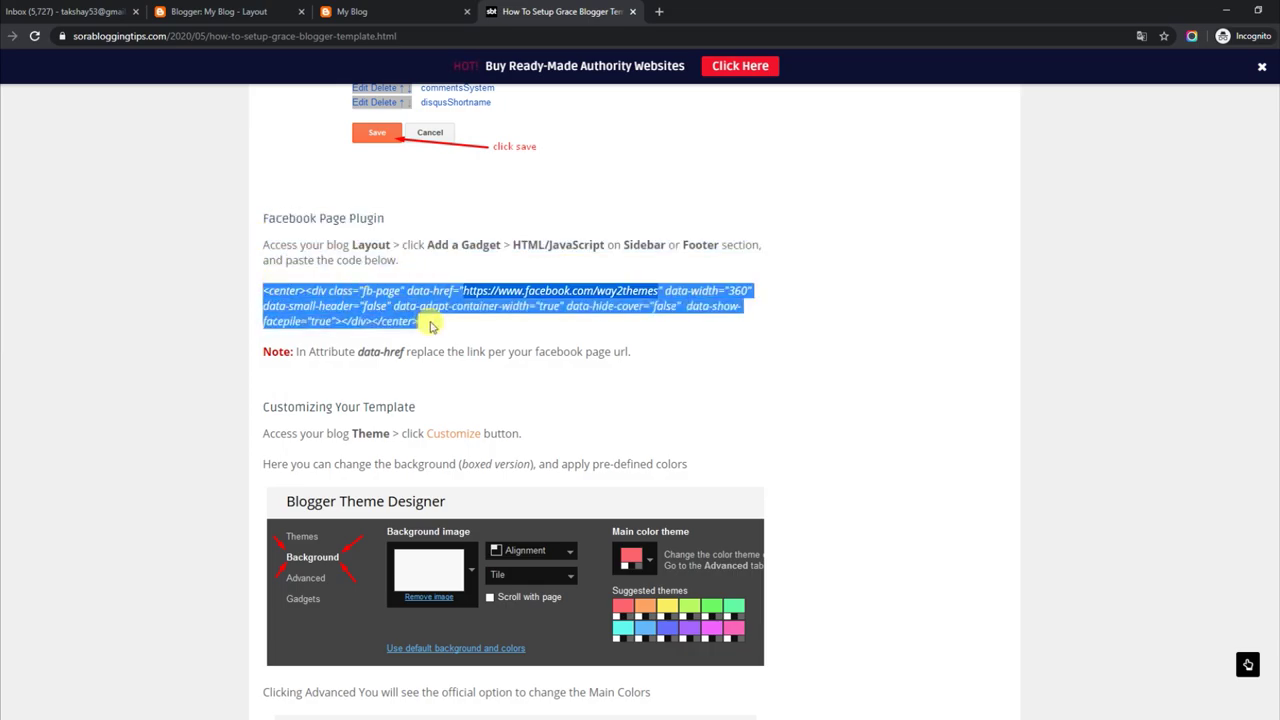
click(378, 8)
scroll(1257, 393, down, 15)
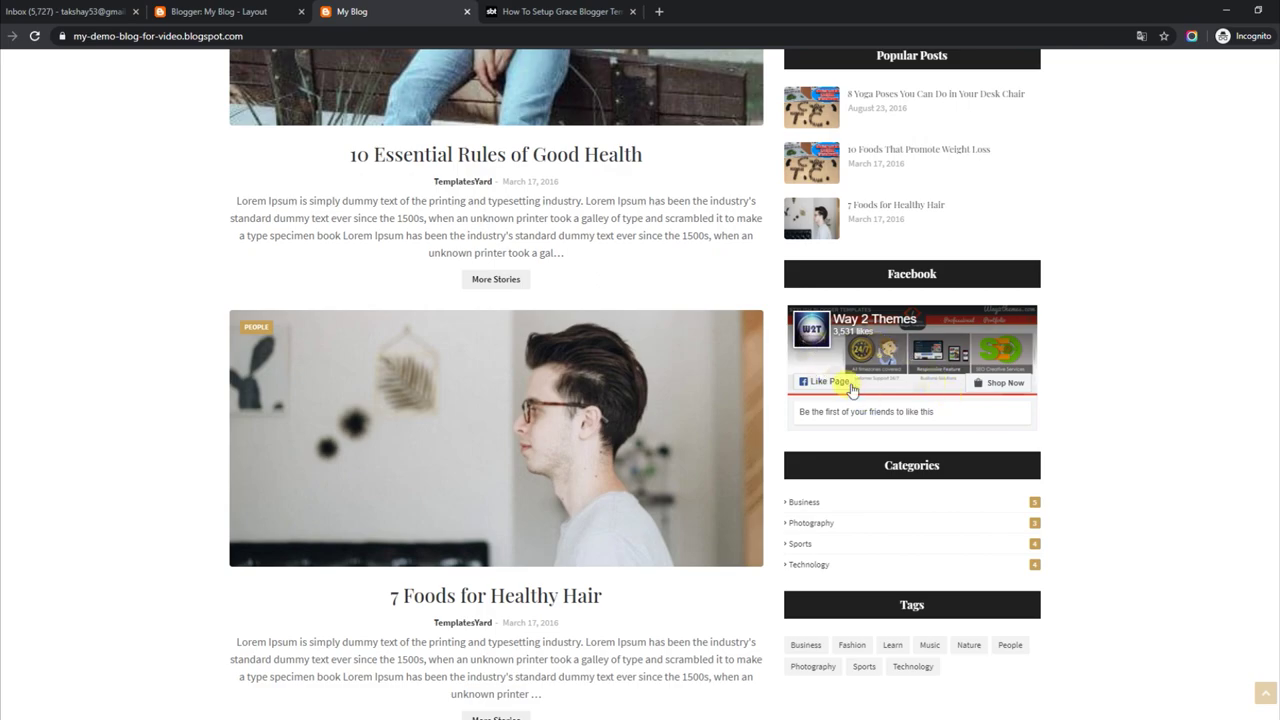
Open the Facebook gadget in the Blogger layout's Sidebar Right (B), select its embed code, save the gadget and return to the live blog
click(276, 8)
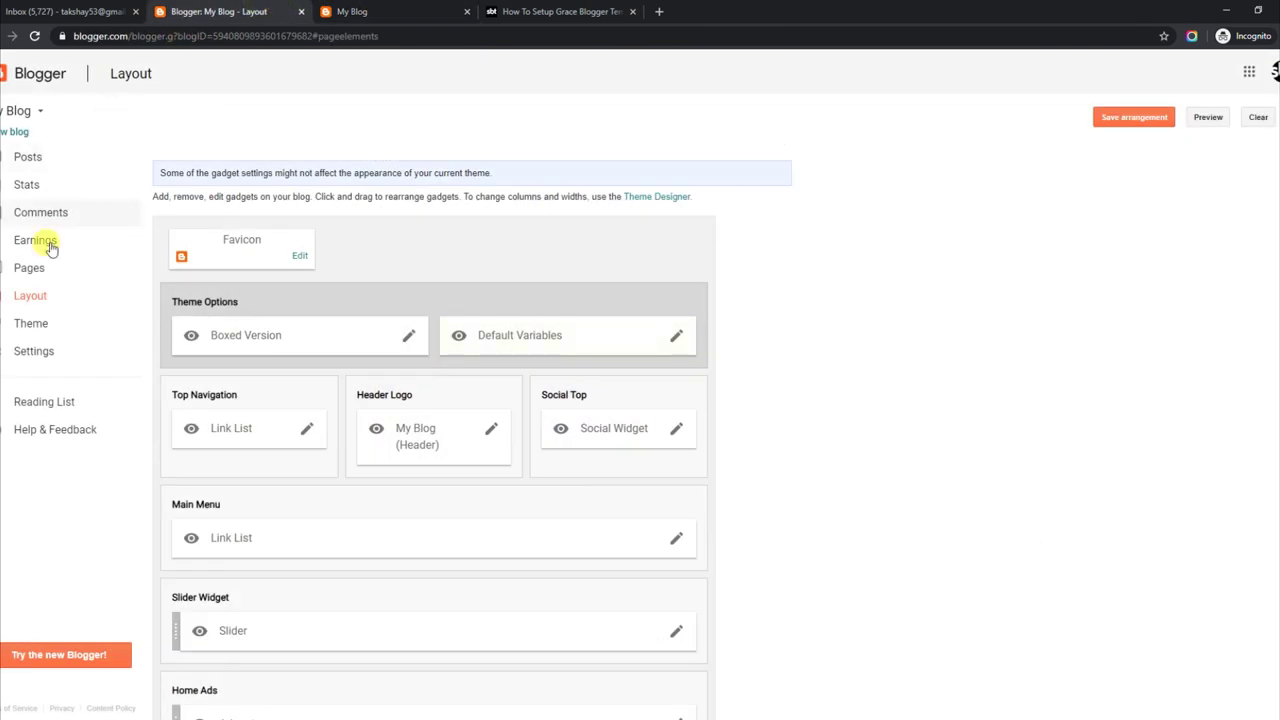
scroll(1124, 397, down, 5)
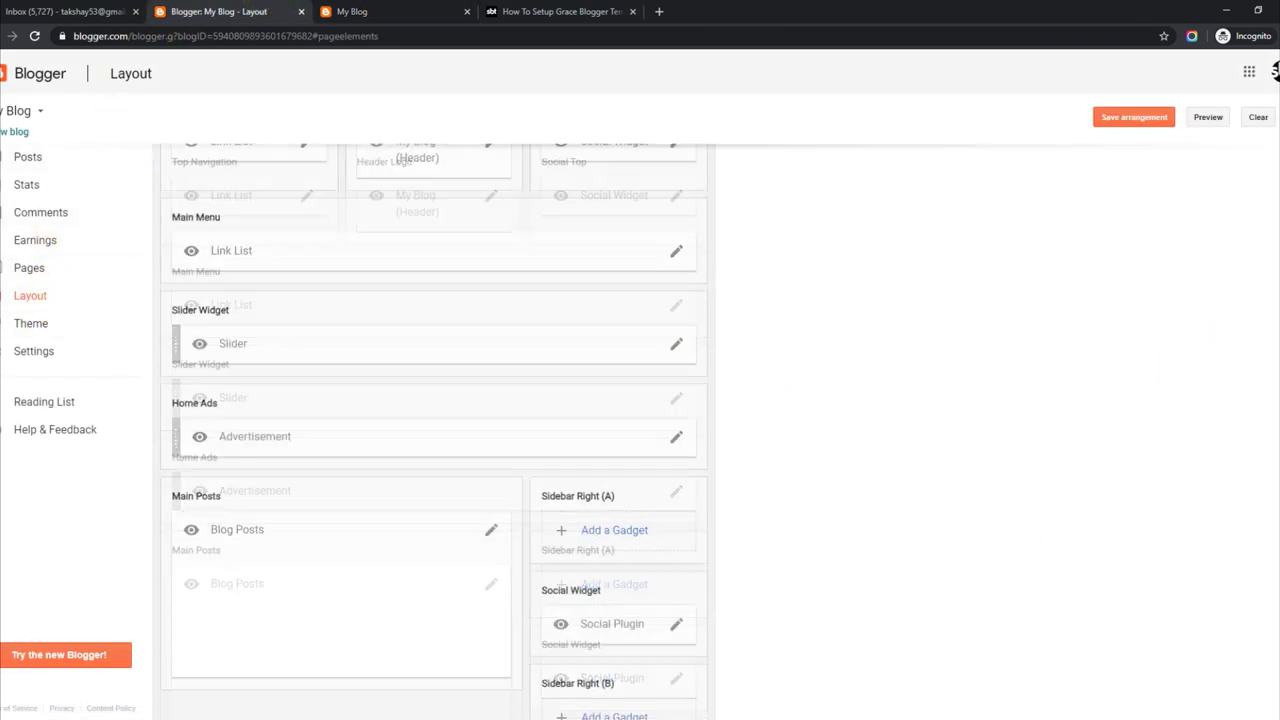
scroll(1124, 397, down, 2)
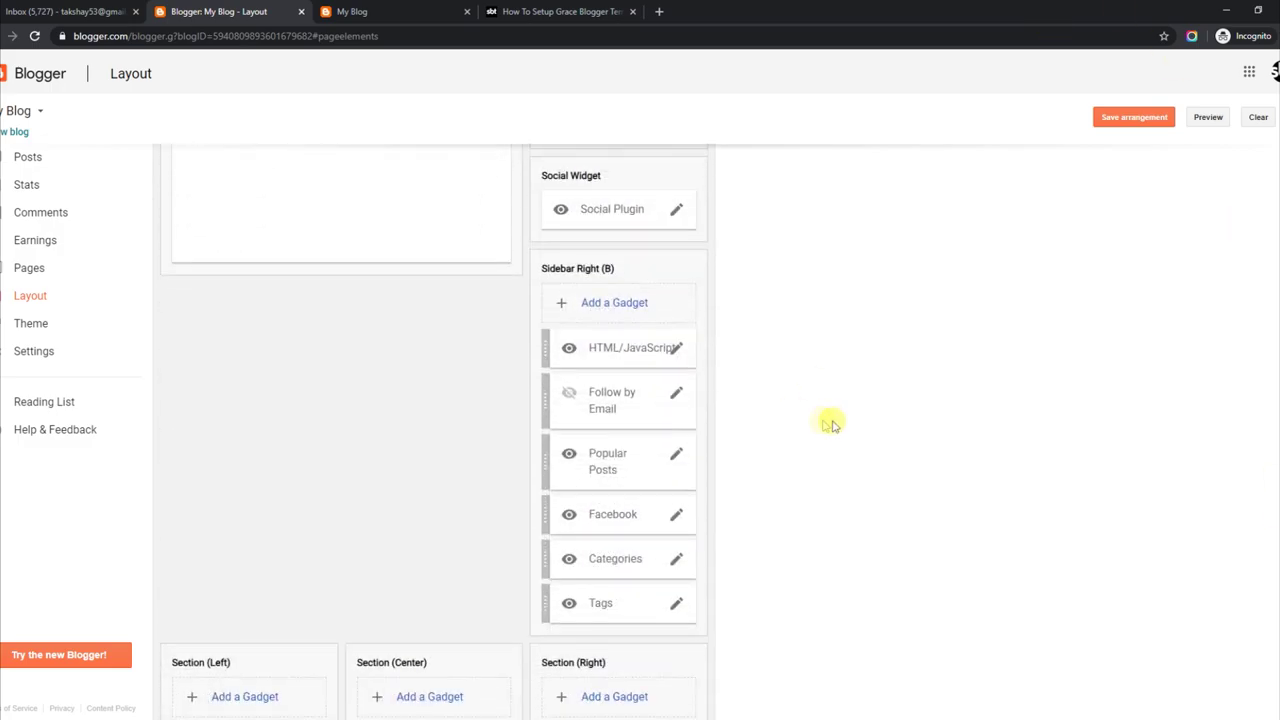
click(676, 518)
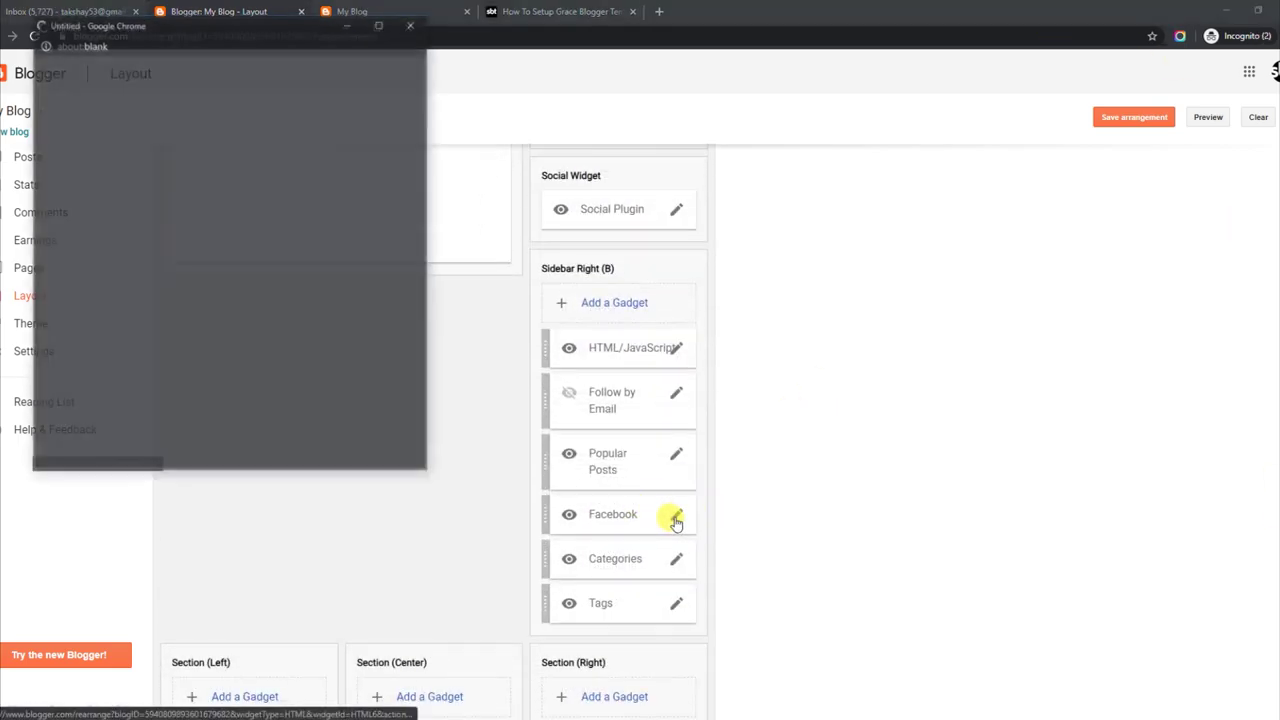
drag(136, 308, 58, 266)
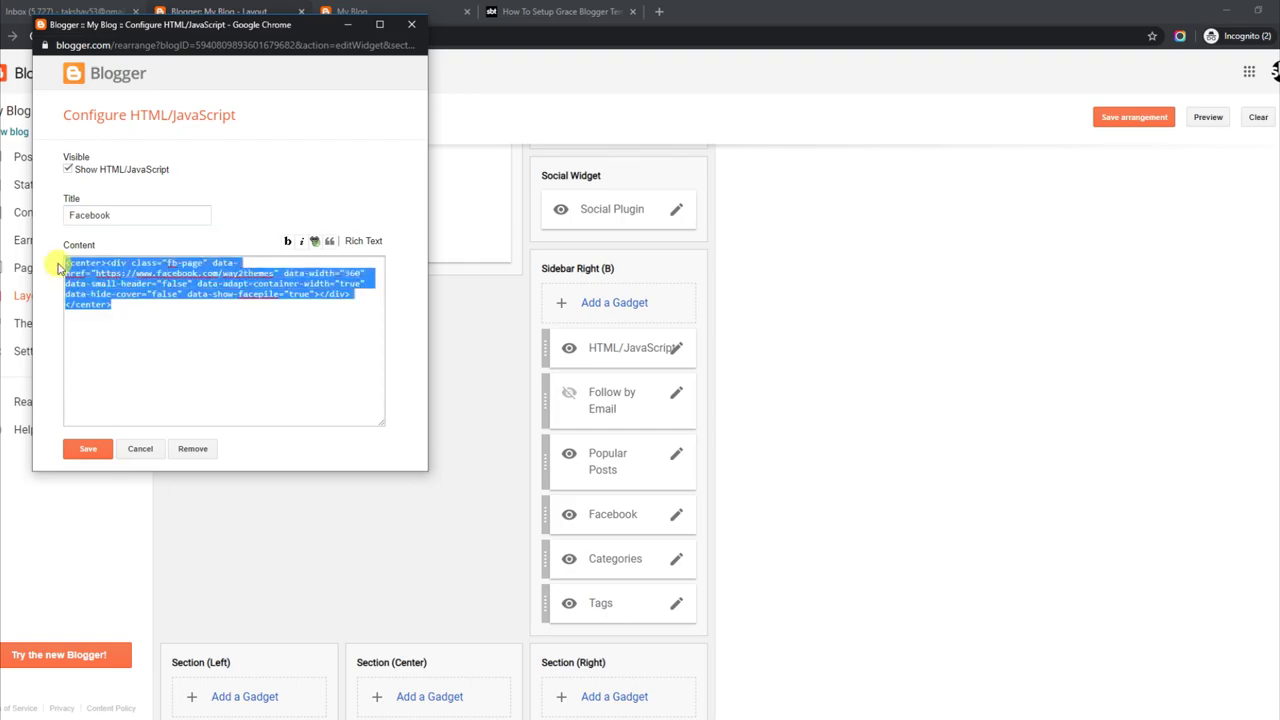
click(92, 440)
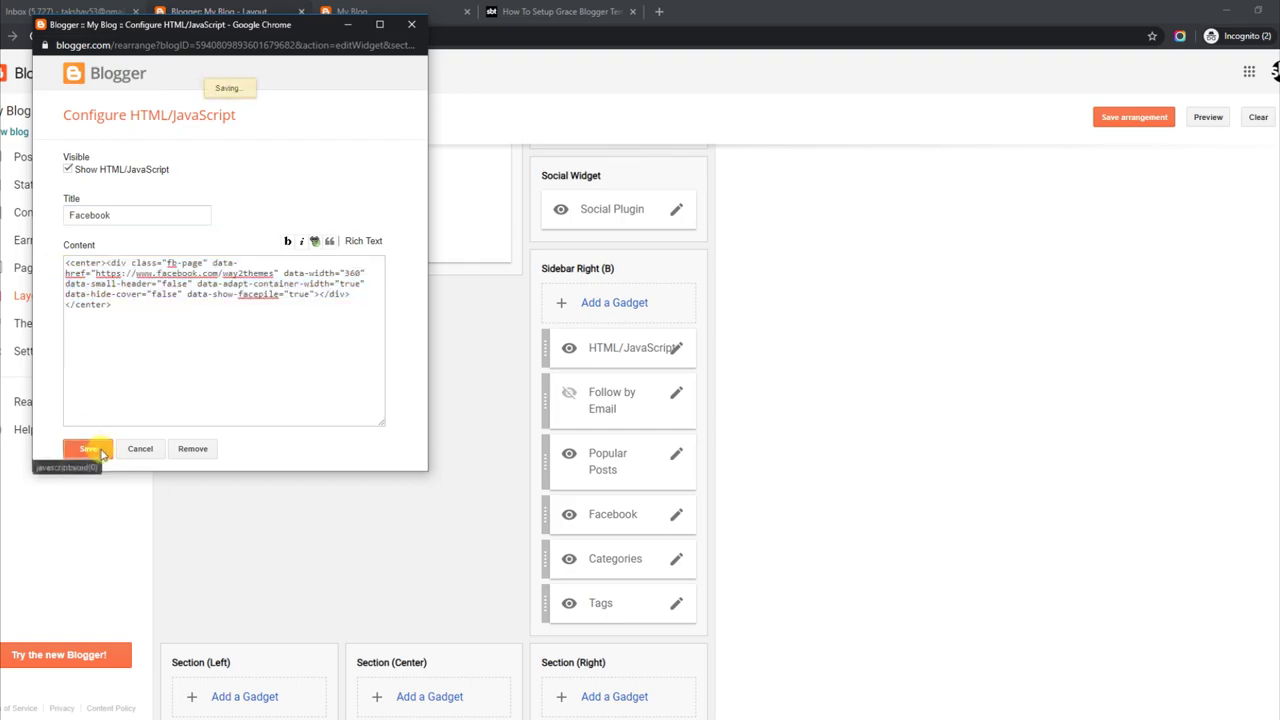
click(396, 7)
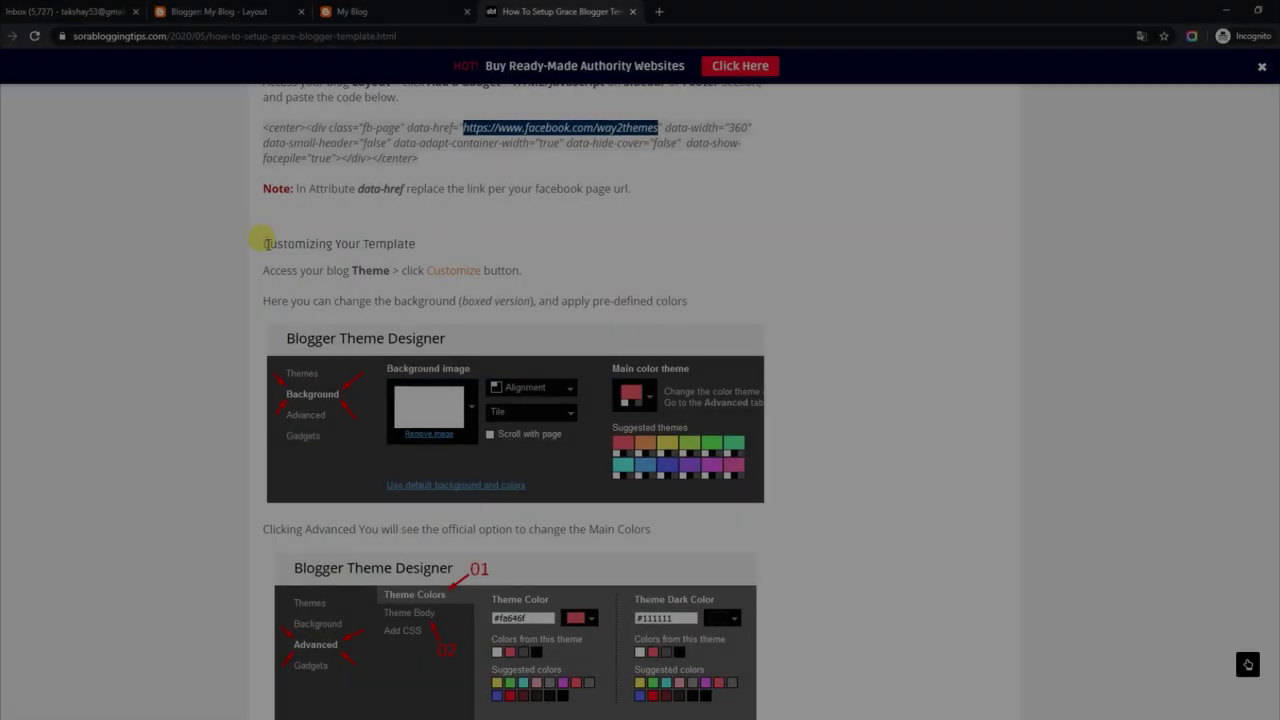
Read the guide's Customizing Your Template section on background and main colors, and view the top of the live blog
drag(264, 243, 422, 242)
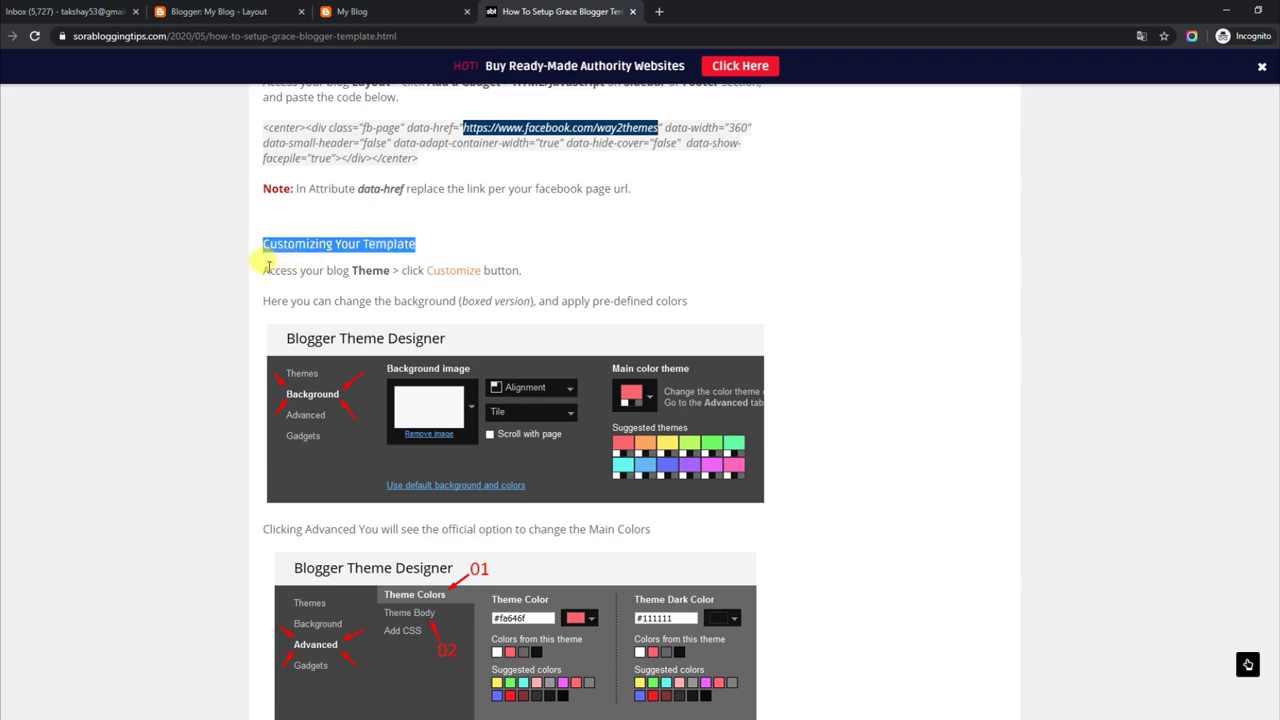
drag(268, 266, 535, 268)
drag(264, 300, 628, 310)
drag(258, 530, 645, 552)
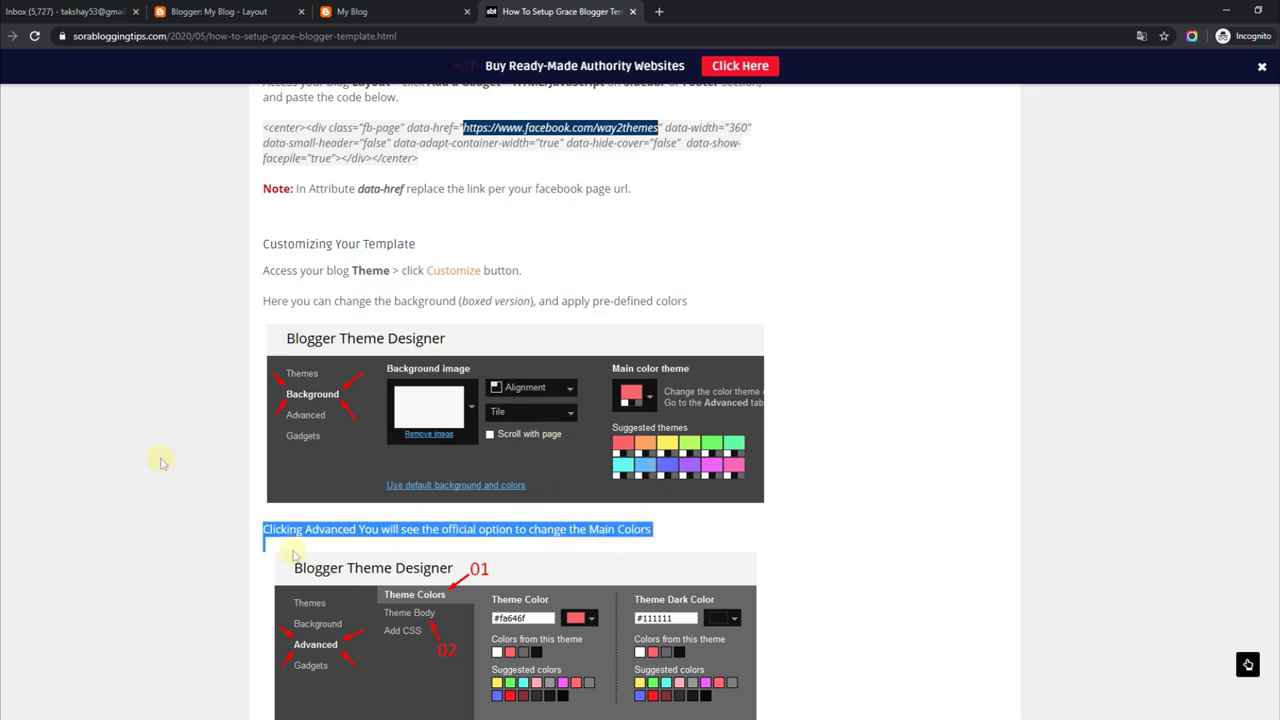
click(412, 11)
key(Home)
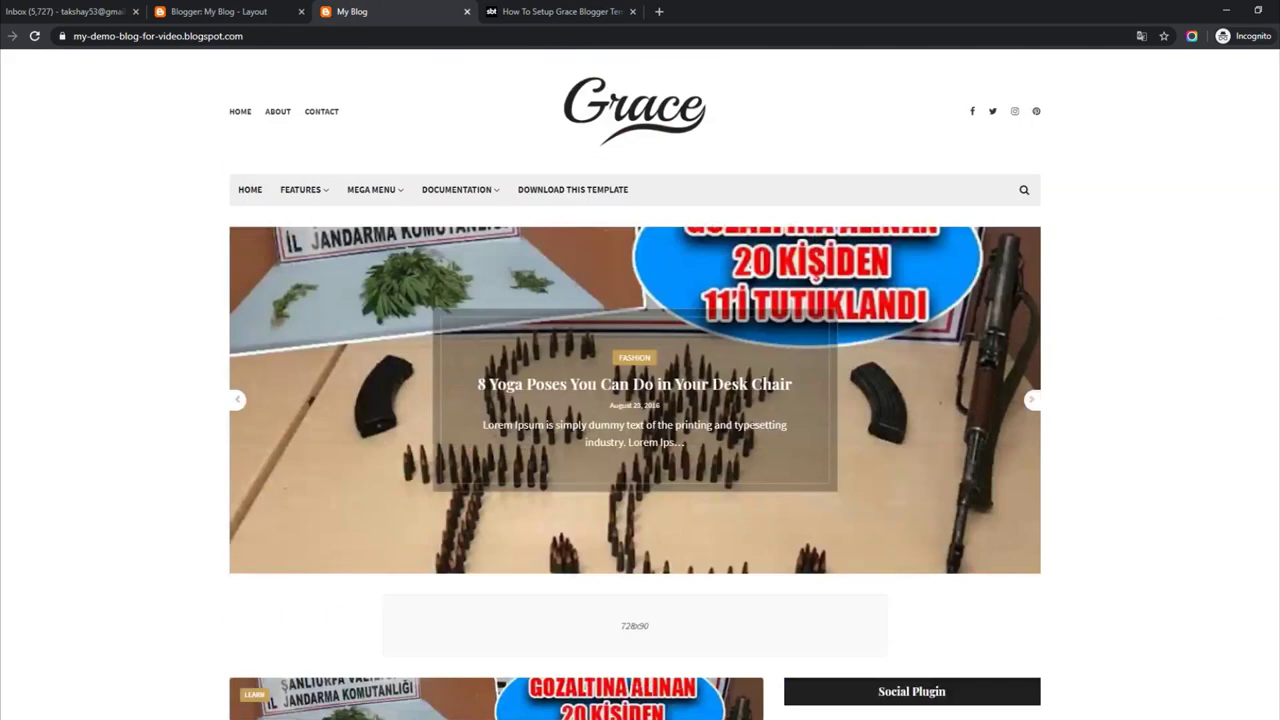
Open the blog's theme customization in Blogger and show the Background settings of the Theme Designer
click(281, 8)
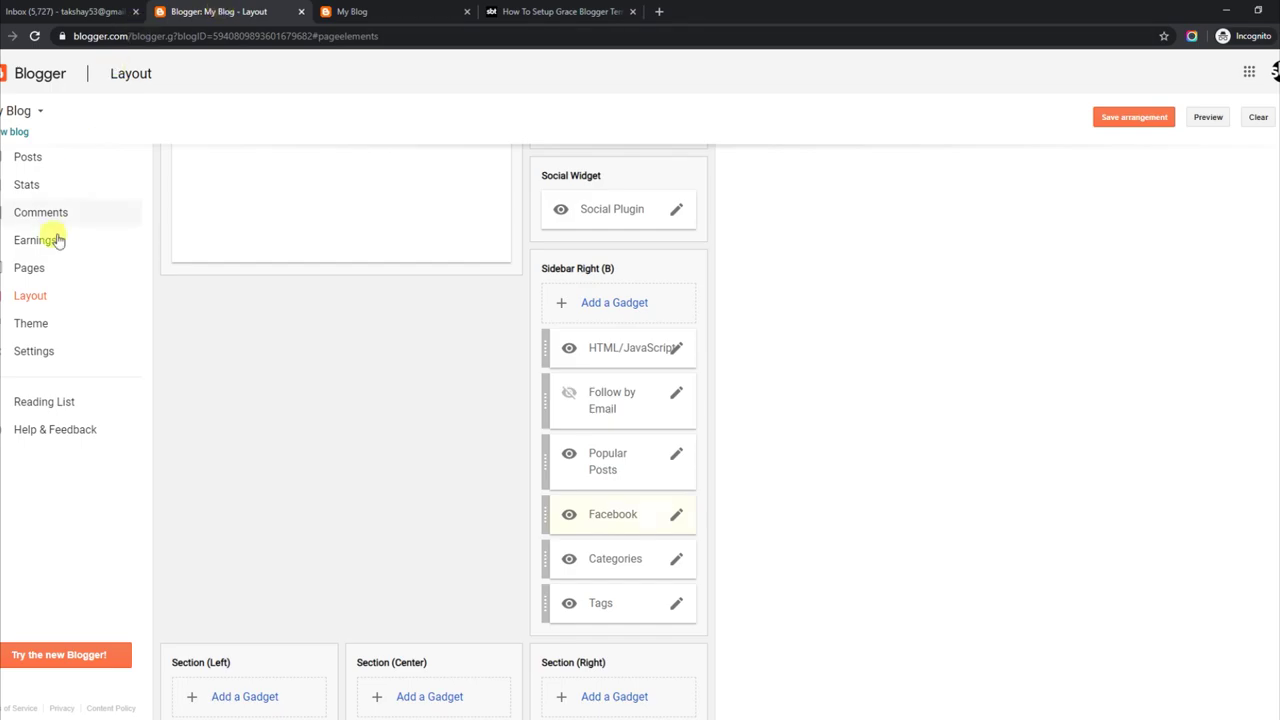
click(31, 325)
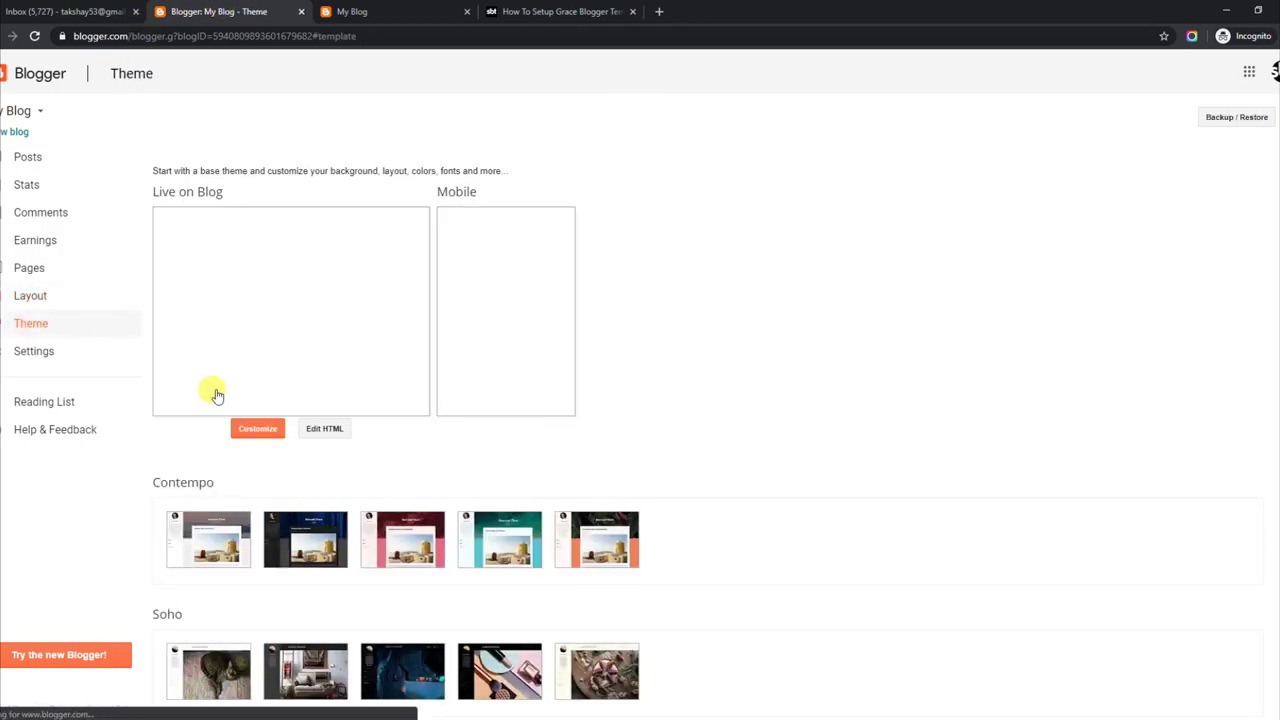
click(248, 434)
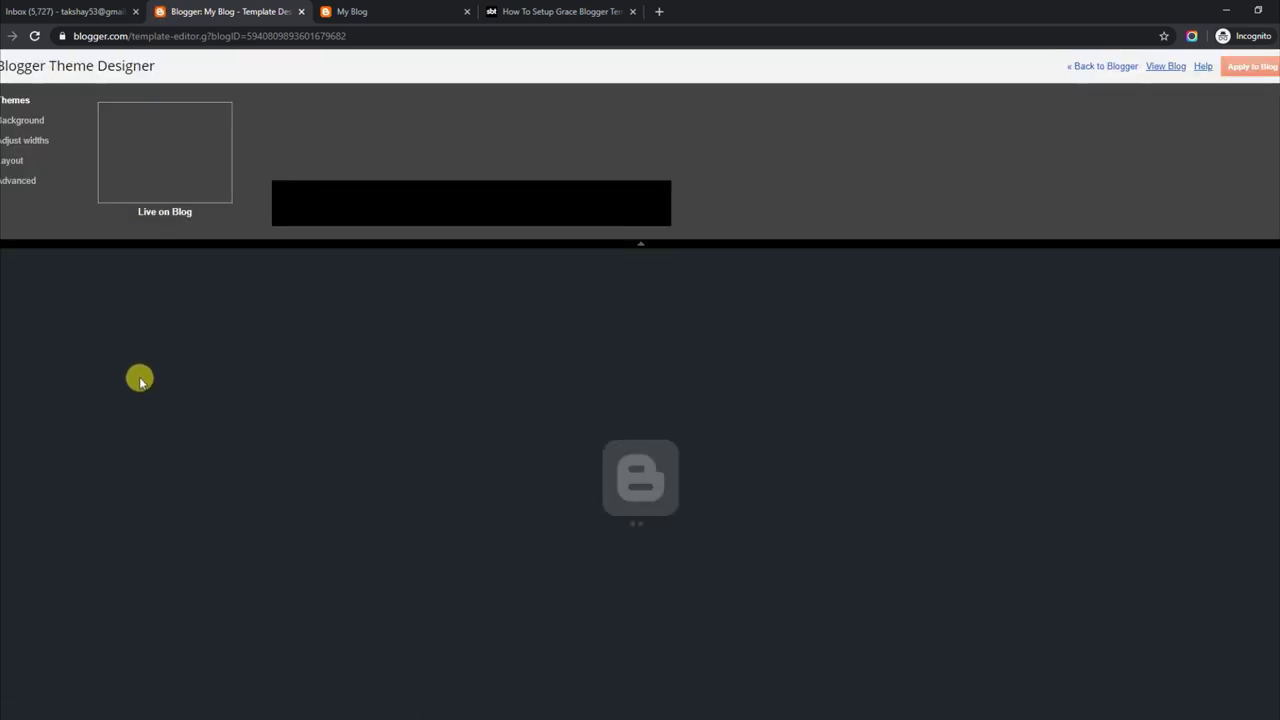
click(40, 121)
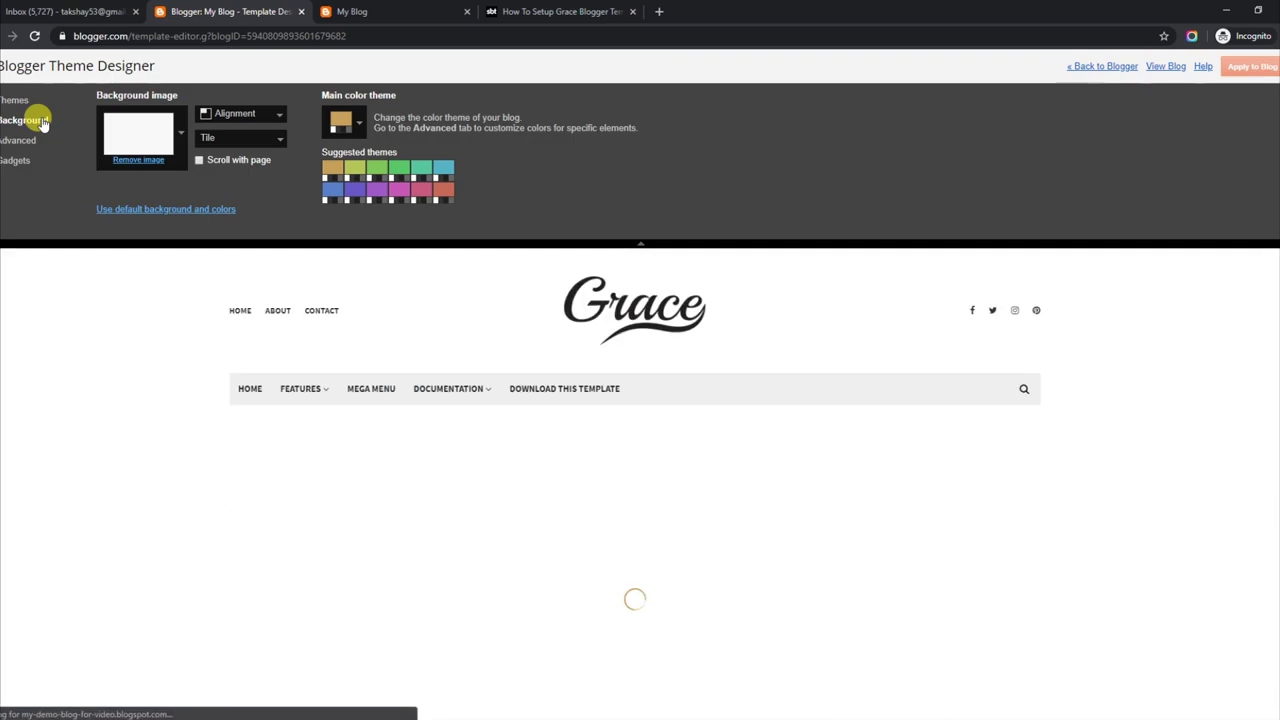
Pick the magenta suggested color theme and preview the whole blog page with the designer settings collapsed
click(328, 189)
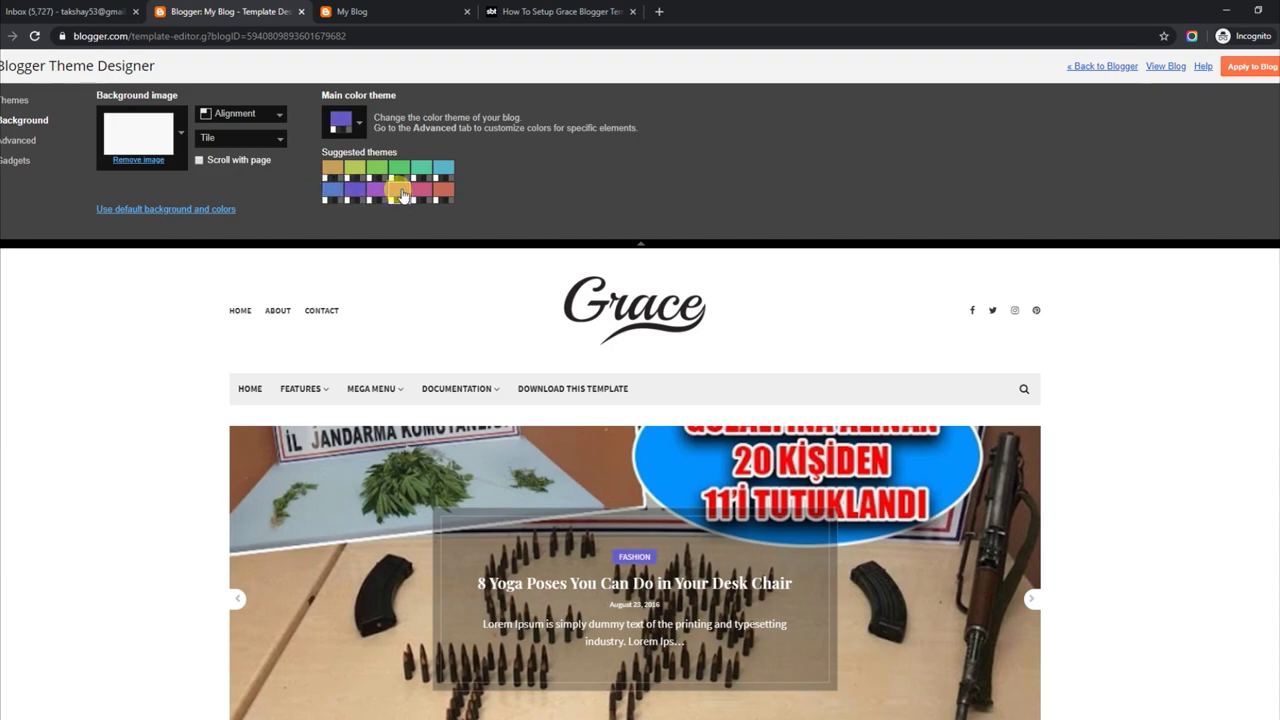
click(644, 246)
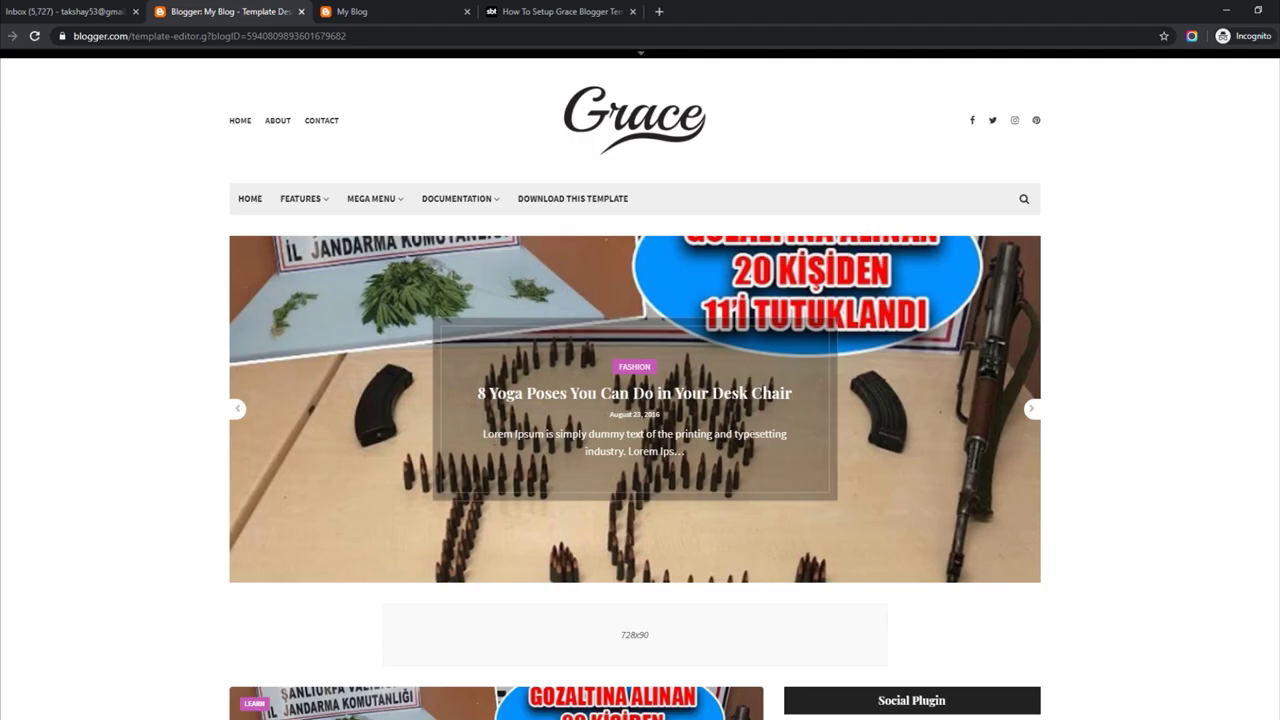
scroll(635, 400, down, 10)
scroll(635, 400, up, 10)
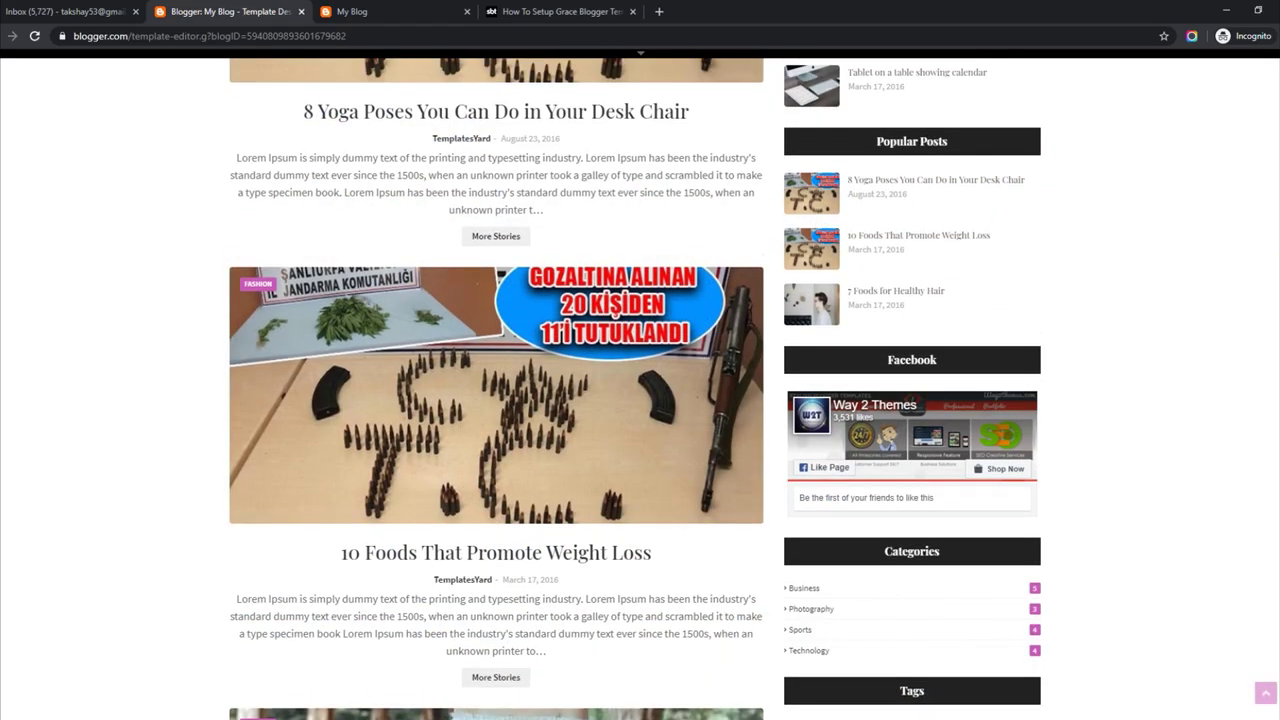